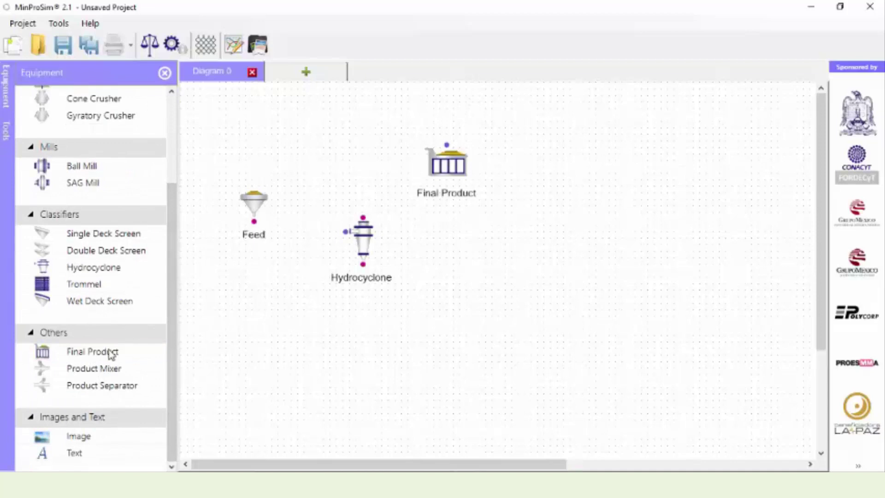
Step: Add a second Final Product below the hydrocyclone, connect the Feed to the hydrocyclone's inlet and align the Feed so the stream runs straight
left_click(455, 345)
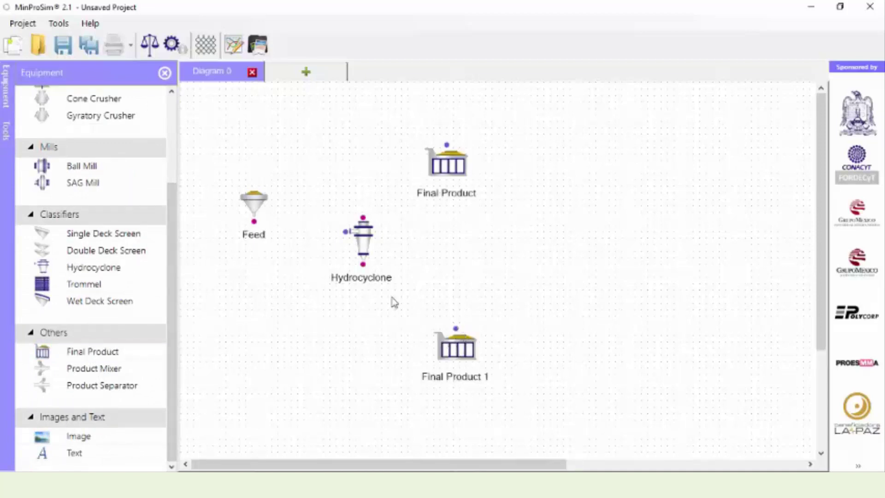
left_click_drag(260, 208, 348, 236)
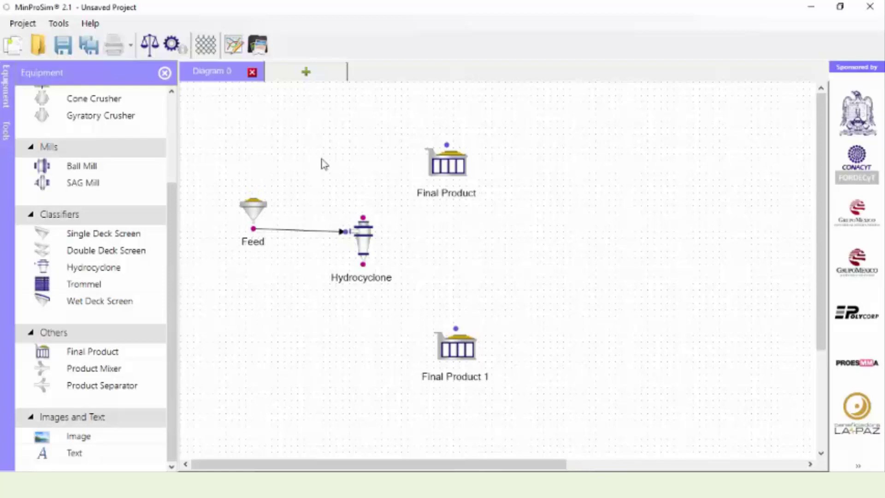
left_click_drag(253, 212, 257, 213)
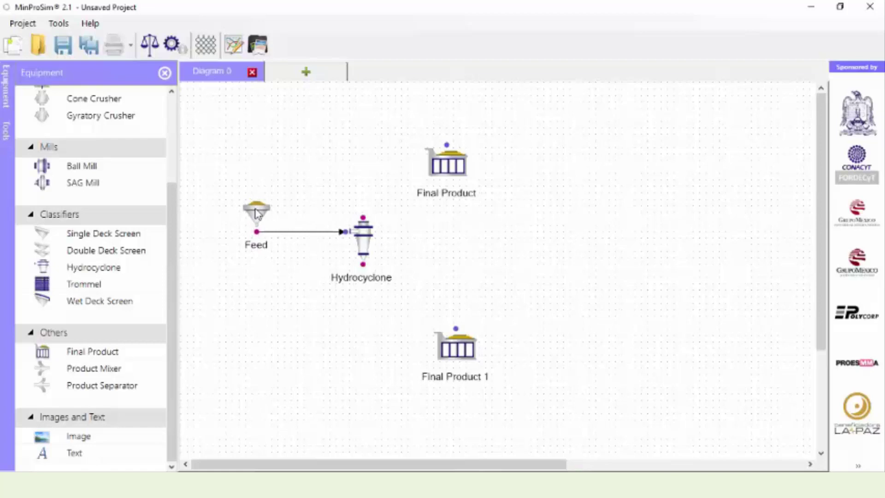
Step: Connect the hydrocyclone's upper outlet to Final Product and its lower outlet to Final Product 1, moving the latter slightly closer
mouse_move(363, 217)
left_mouse_down()
mouse_move(430, 131)
mouse_move(447, 145)
left_mouse_up()
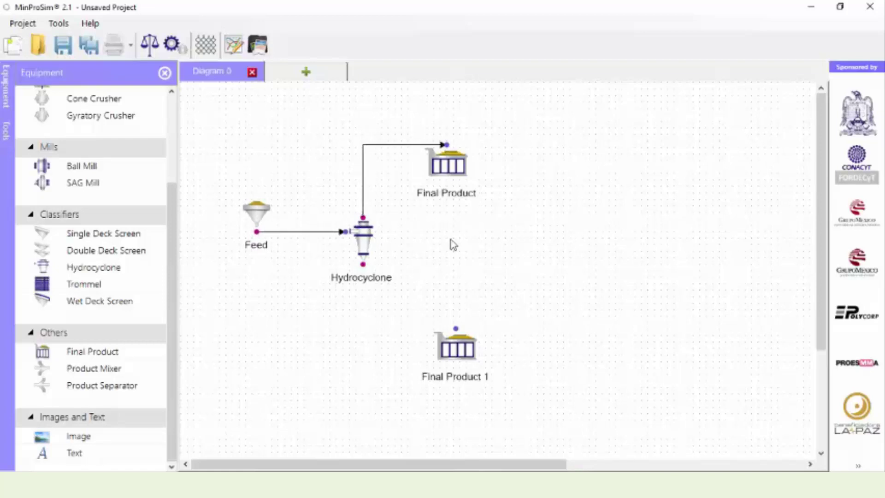
left_click_drag(458, 355, 445, 353)
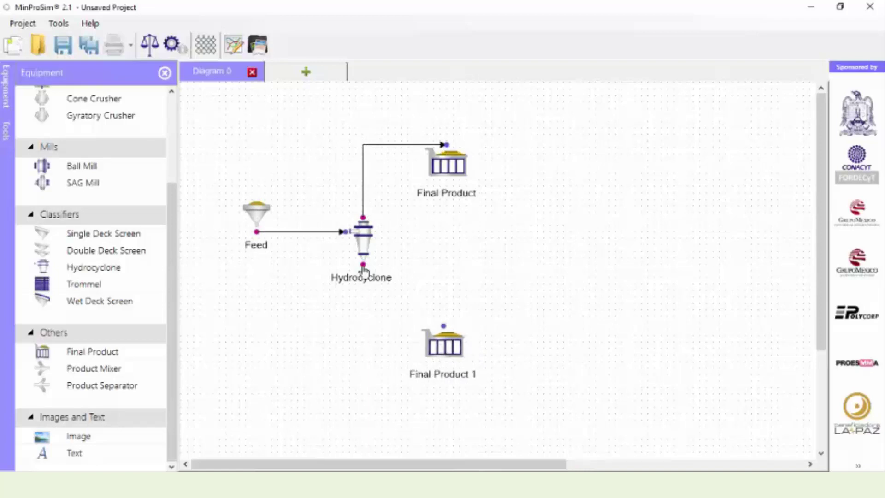
left_click_drag(363, 265, 442, 328)
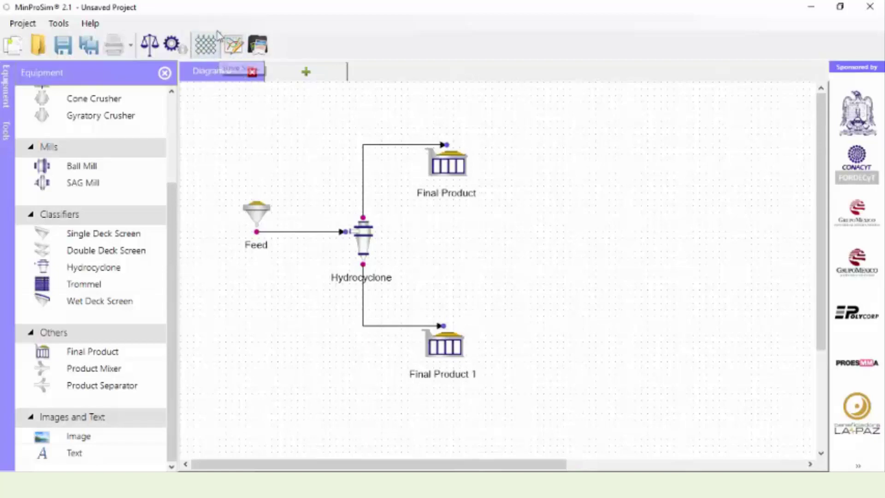
Step: Open the flowsheet features and clear the default metric sieve sizes by resetting the TopSize to 0
left_click(206, 53)
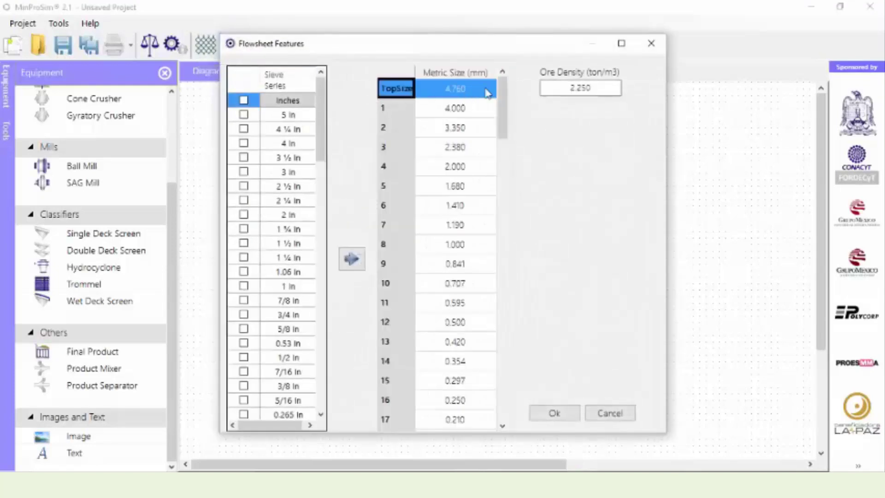
mouse_move(501, 89)
left_mouse_down()
mouse_move(509, 100)
mouse_move(510, 88)
left_mouse_up()
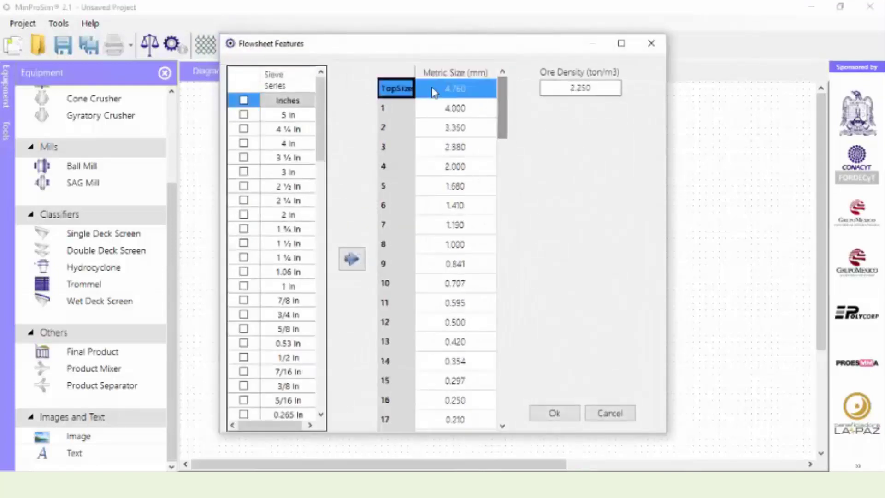
left_click(453, 91)
key("BackSpace")
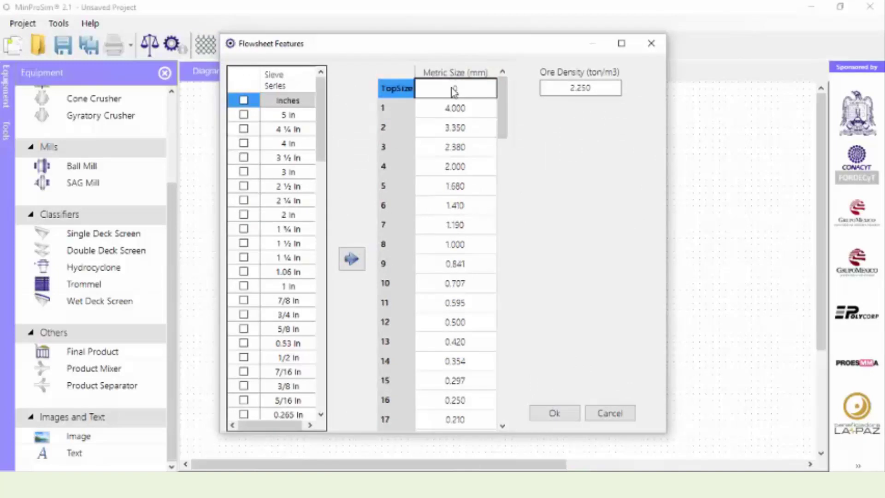
key("Return")
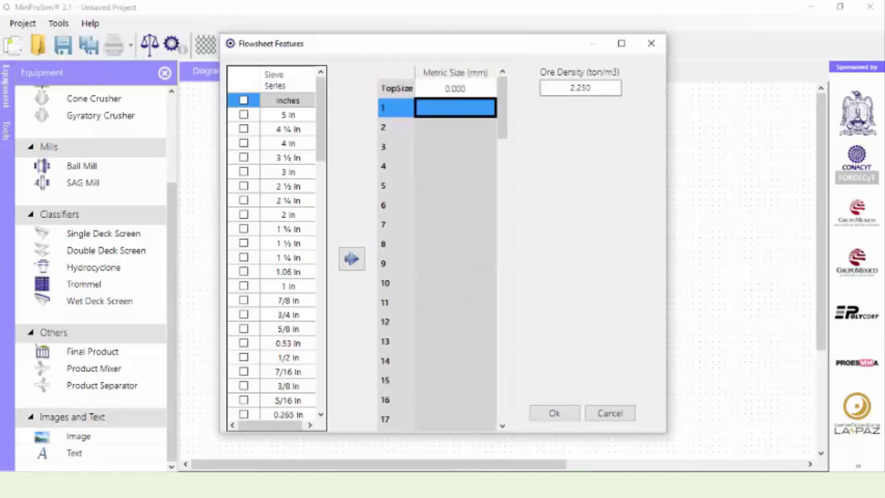
Step: Copy the mesh sizes in A2:A14 of the Excel sheet and paste them into MinProSim's metric size column from TopSize down
key("alt+Tab")
left_click_drag(65, 189, 69, 205)
left_click_drag(77, 238, 69, 376)
key("ctrl+c")
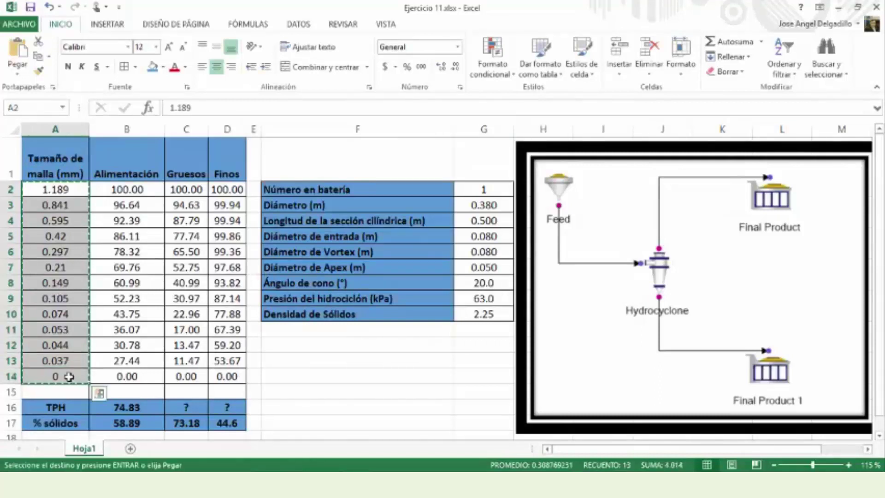
key("alt+Tab")
left_click(478, 89)
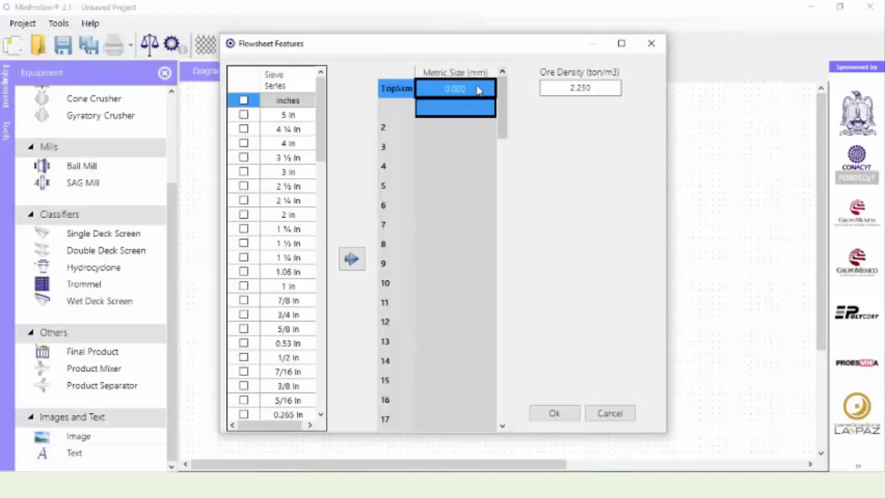
key("ctrl+v")
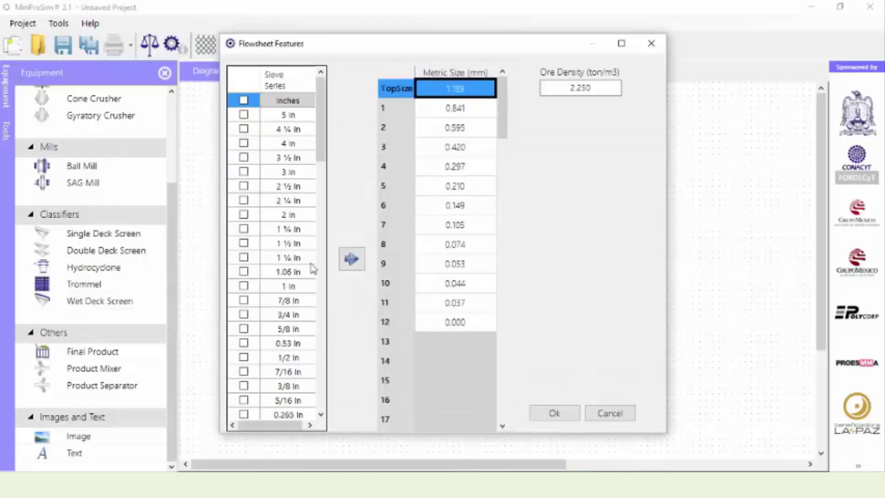
Step: Check the solids density in the Excel sheet against the ore density in MinProSim and accept the flowsheet features
key("alt+Tab")
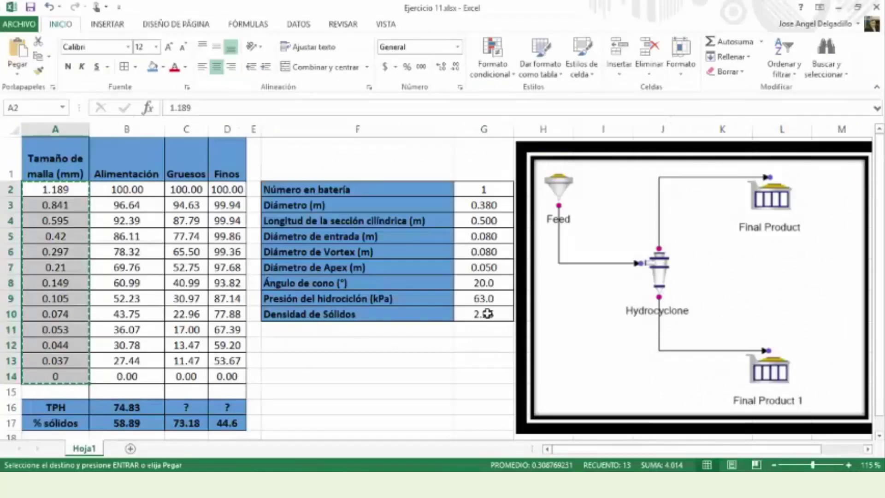
left_click(483, 312)
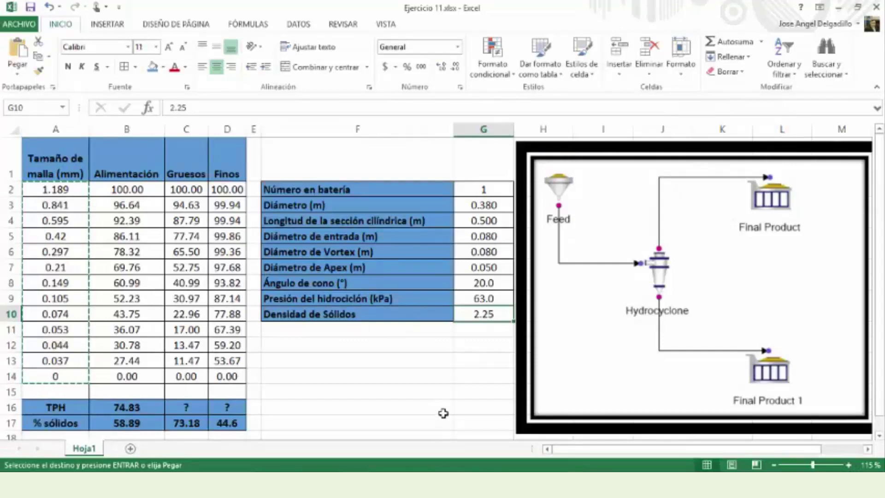
key("alt+Tab")
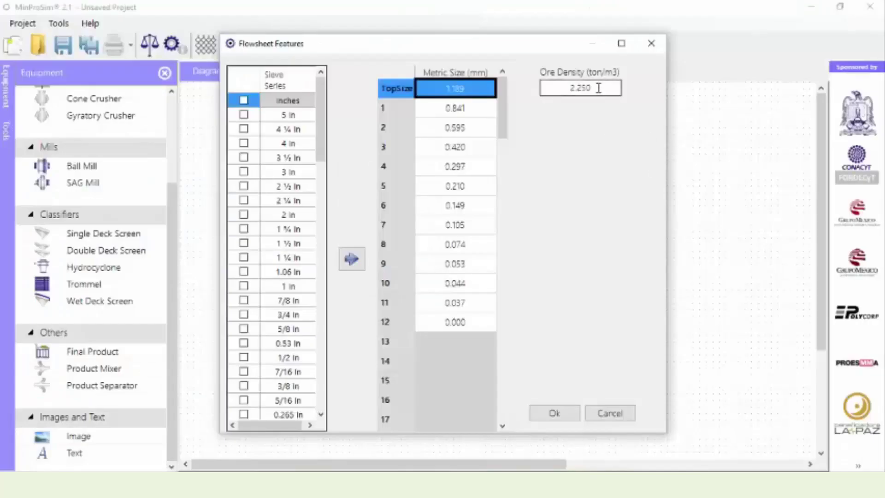
left_click(551, 413)
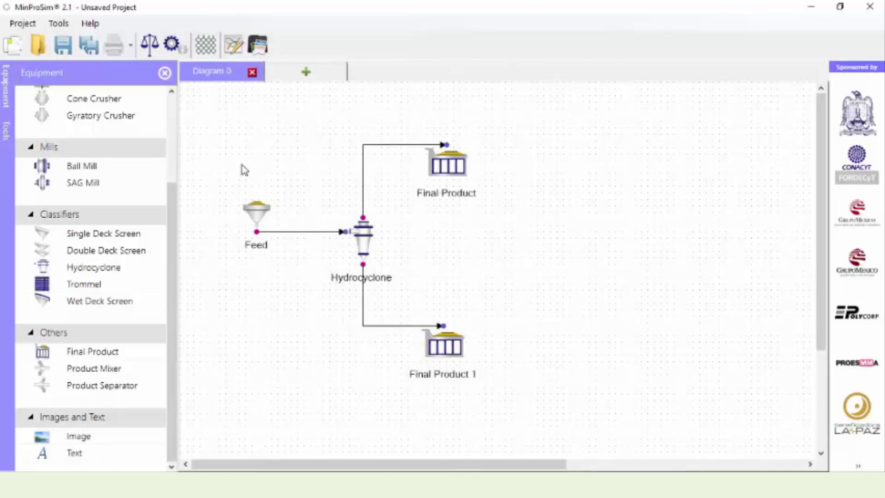
Step: Open the Feed's data and fill its experimental size column with the Alimentación values in B2:B14 of the Excel sheet
double_click(262, 214)
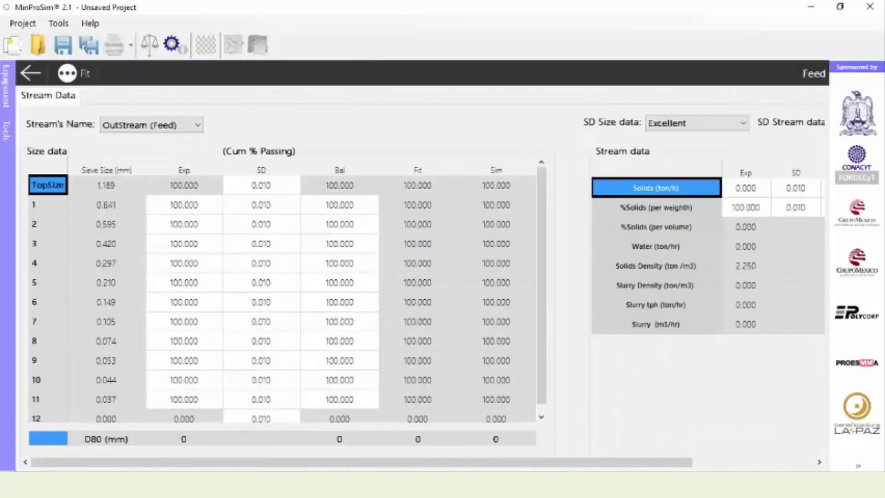
key("alt+Tab")
left_click_drag(132, 190, 141, 375)
key("ctrl+c")
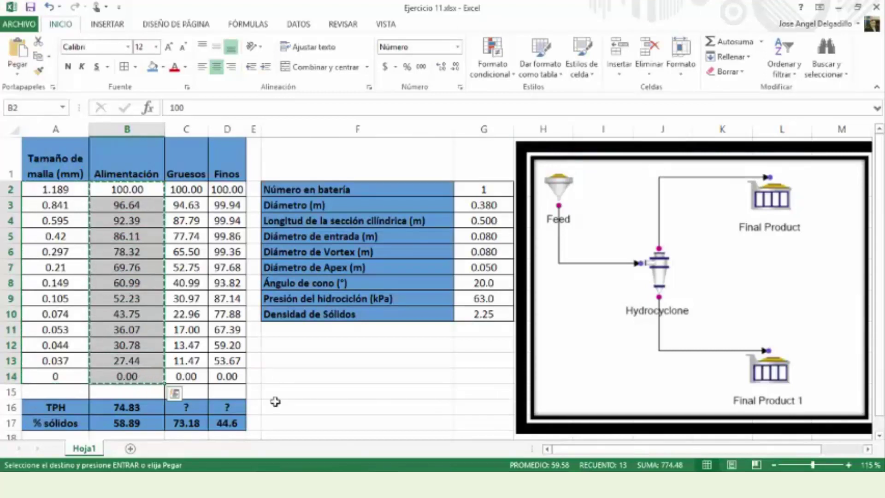
key("alt+Tab")
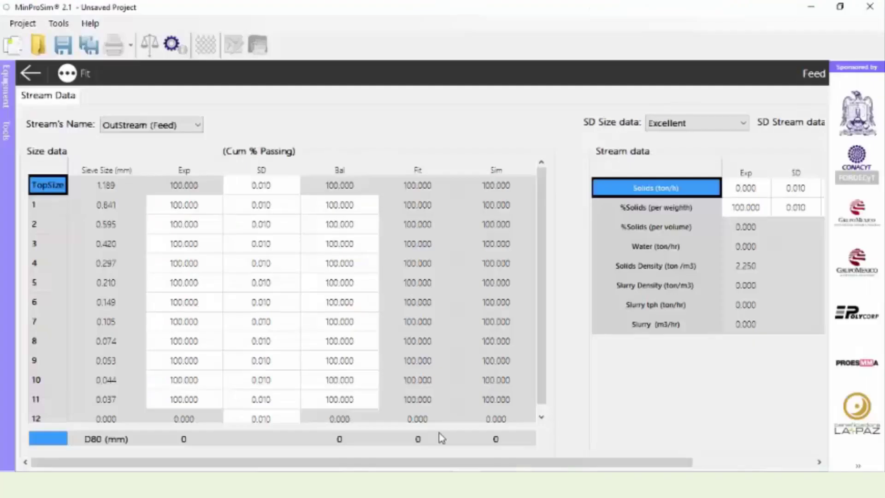
left_click(208, 184)
key("ctrl+v")
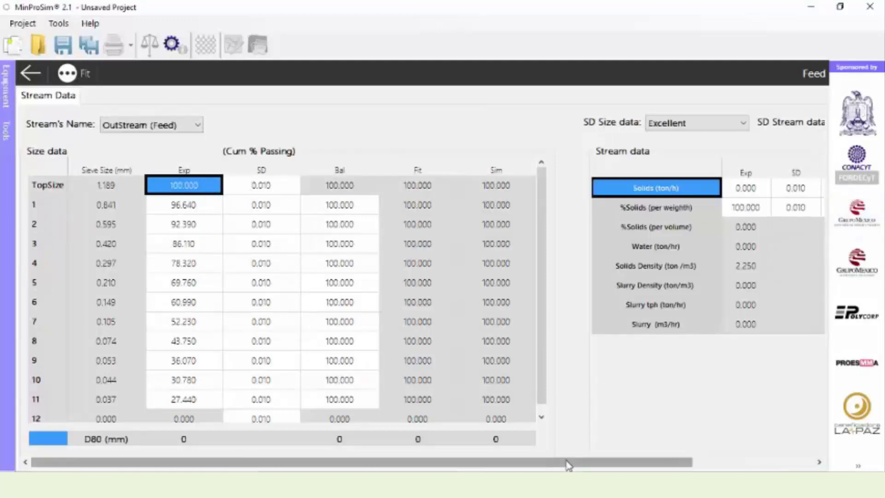
Step: Copy the feed's TPH and % sólidos values, 74.83 and 58.89, from Excel into the Feed's experimental solids and % solids cells
left_click_drag(568, 464, 666, 462)
left_click(629, 190)
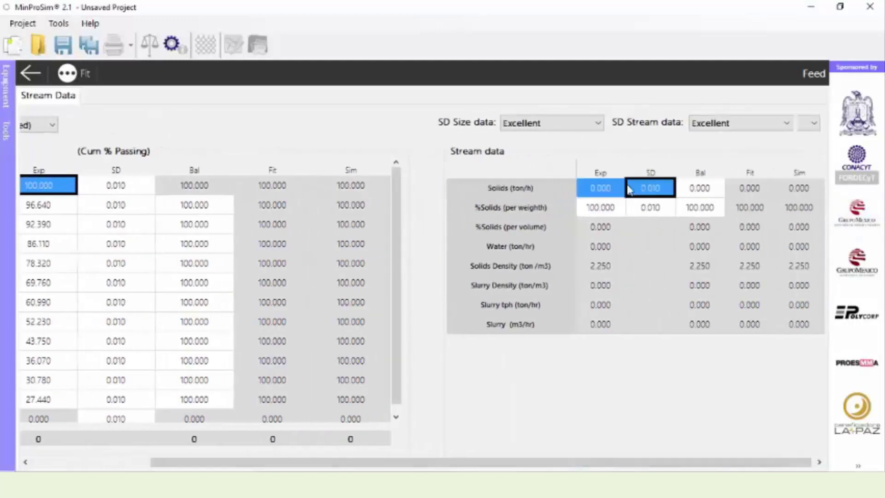
left_click(578, 190)
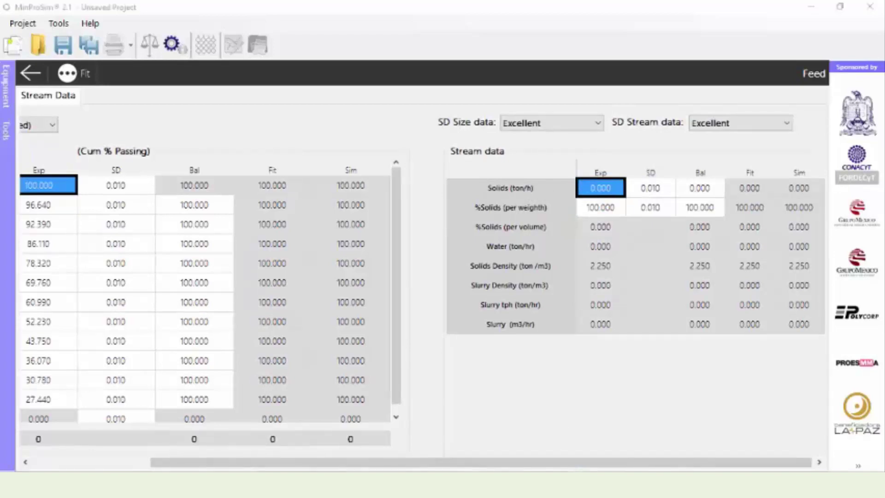
key("alt+Tab")
left_click_drag(131, 407, 140, 423)
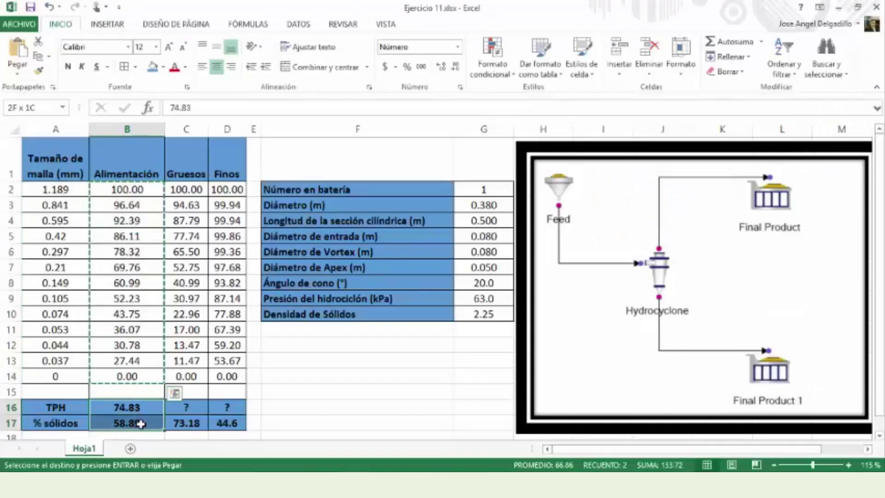
key("ctrl+c")
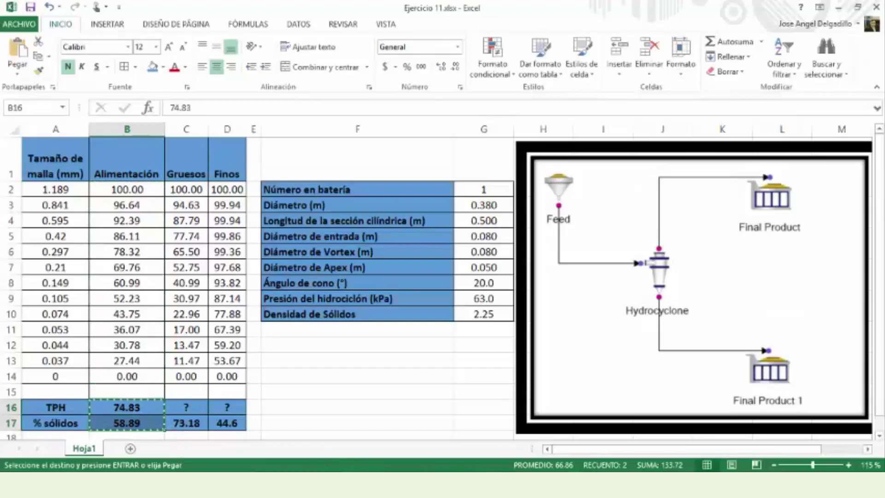
key("alt+Tab")
left_click(606, 191)
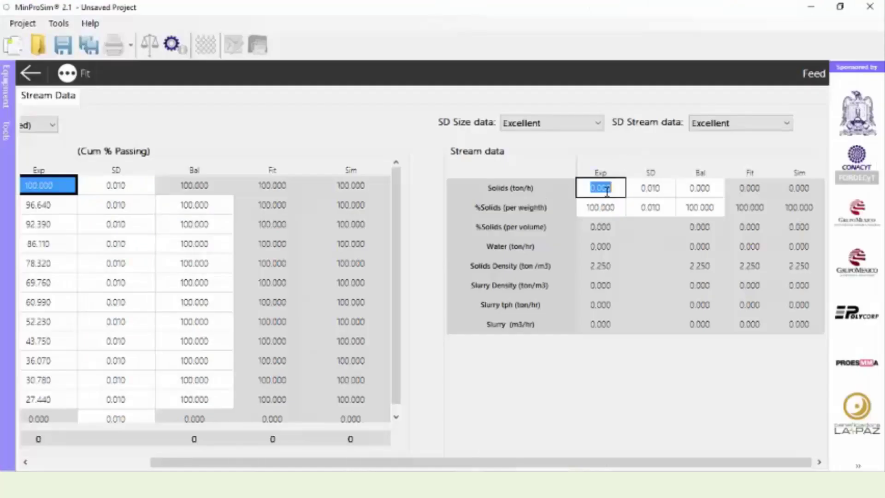
left_click(617, 205)
left_click(616, 190)
key("ctrl+v")
left_click(660, 192)
left_click(658, 211)
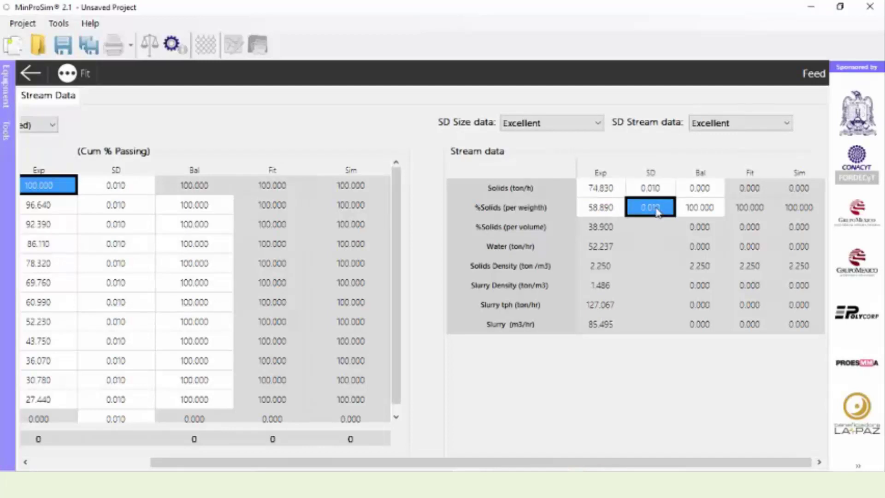
left_click(109, 184)
left_click(244, 189)
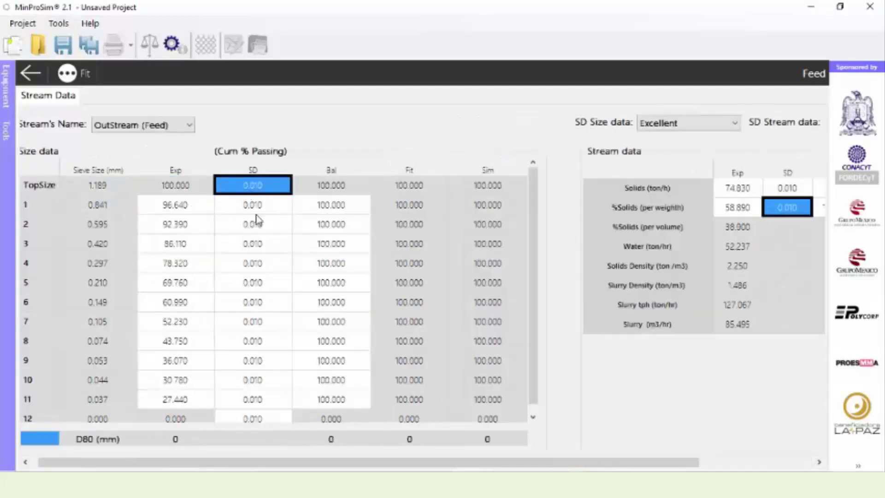
left_click(251, 244)
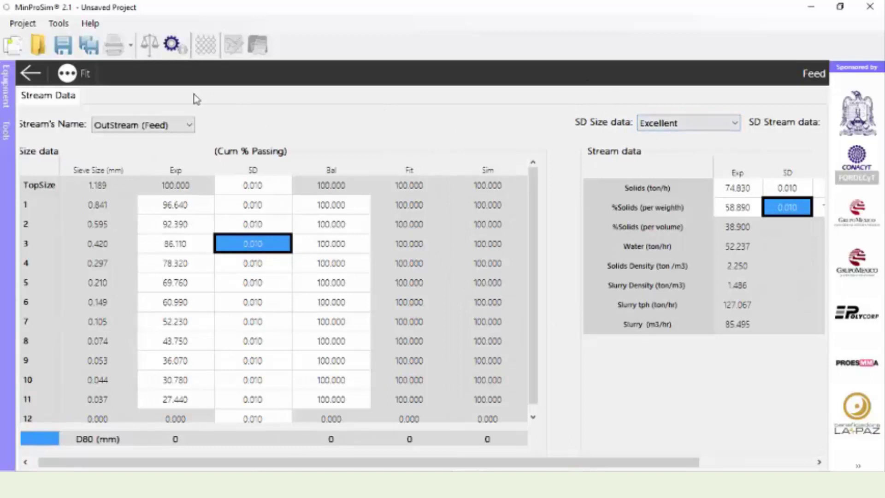
Step: Return to the diagram, open the Hydrocyclone's stream data and select the Overflow (Fine) stream
left_click(31, 73)
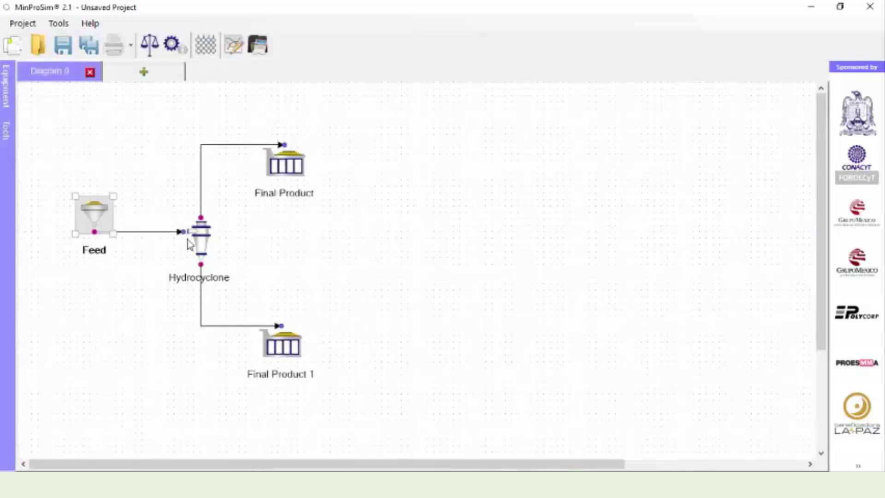
double_click(201, 233)
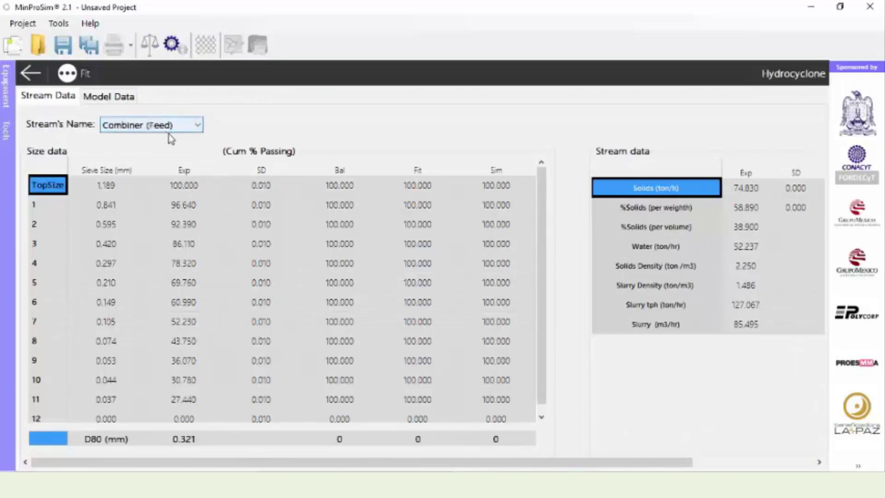
left_click(186, 125)
left_click(148, 151)
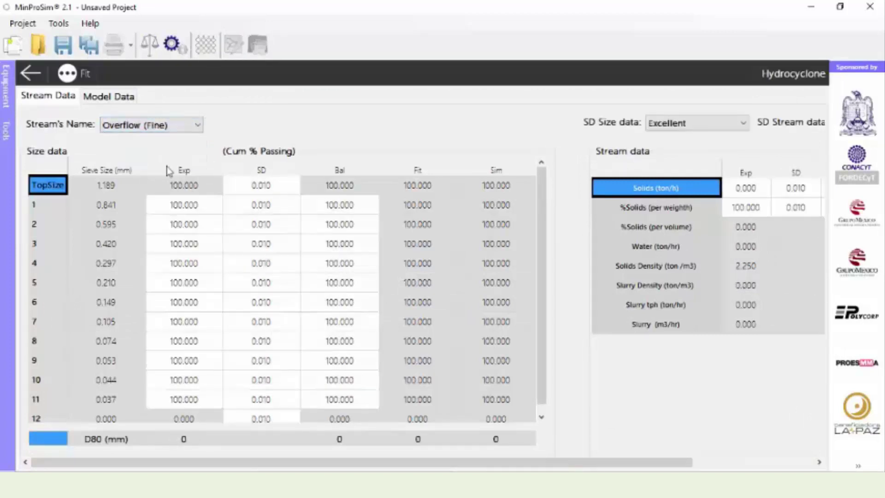
Step: Copy the Finos values in D2:D14 of the Excel sheet and paste them into the overflow's experimental size column in MinProSim
key("alt+Tab")
left_click_drag(230, 183, 222, 373)
key("ctrl+c")
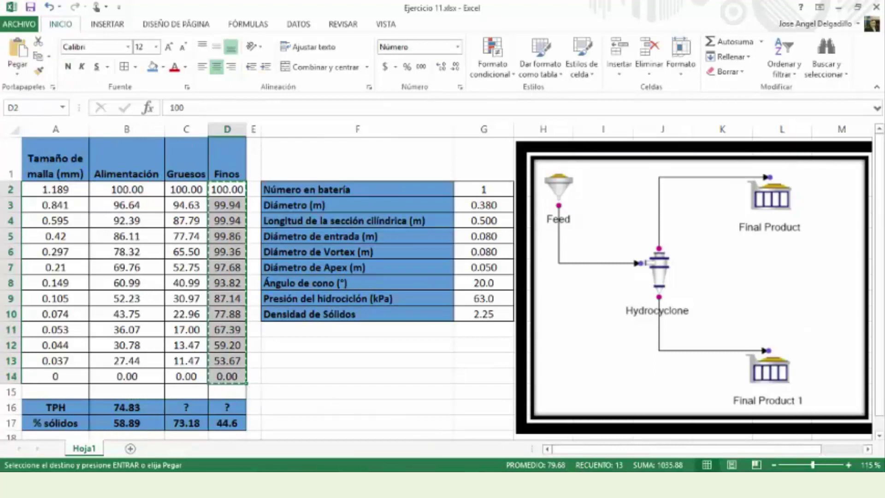
mouse_move(465, 484)
left_click(470, 443)
left_click(193, 189)
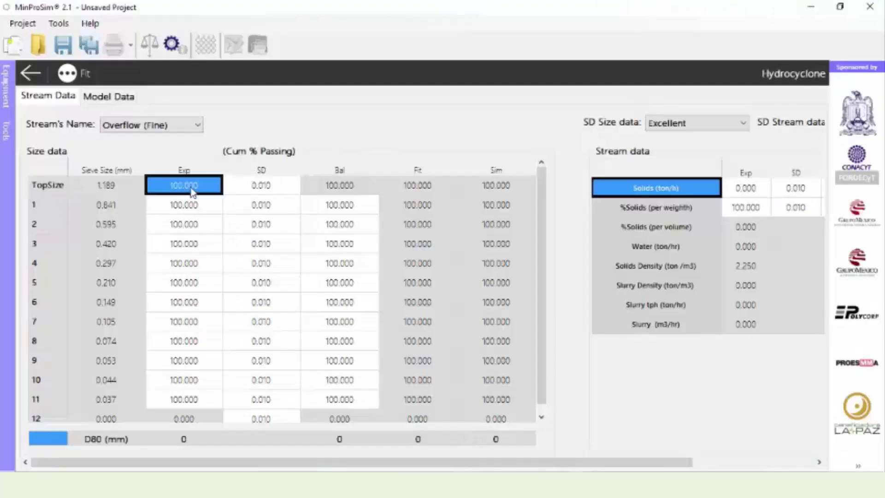
key("ctrl+v")
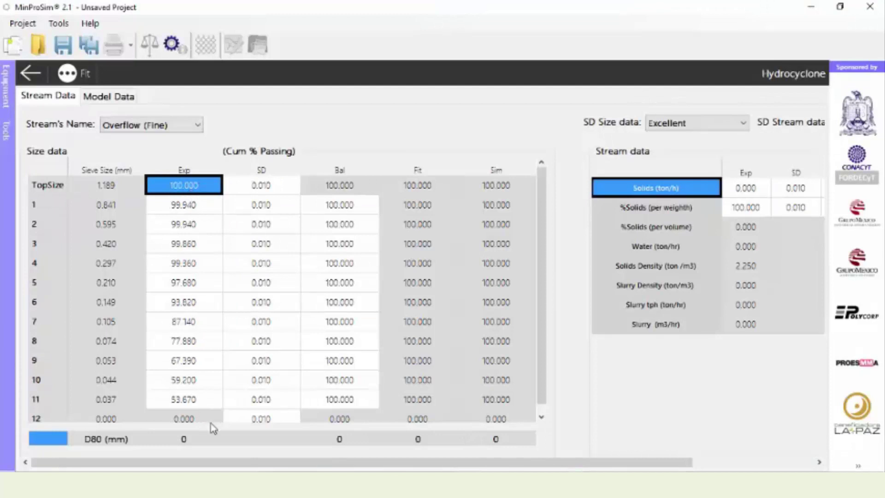
Step: Set the standard deviation of the overflow's solids (ton/h) to 10 in the stream data
left_click_drag(255, 462, 377, 462)
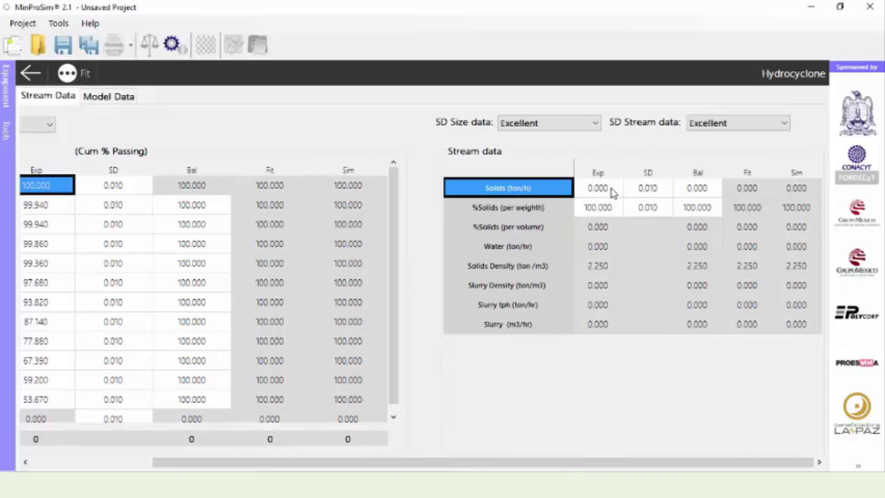
left_click(648, 191)
left_click(594, 186)
left_click(652, 197)
type("10")
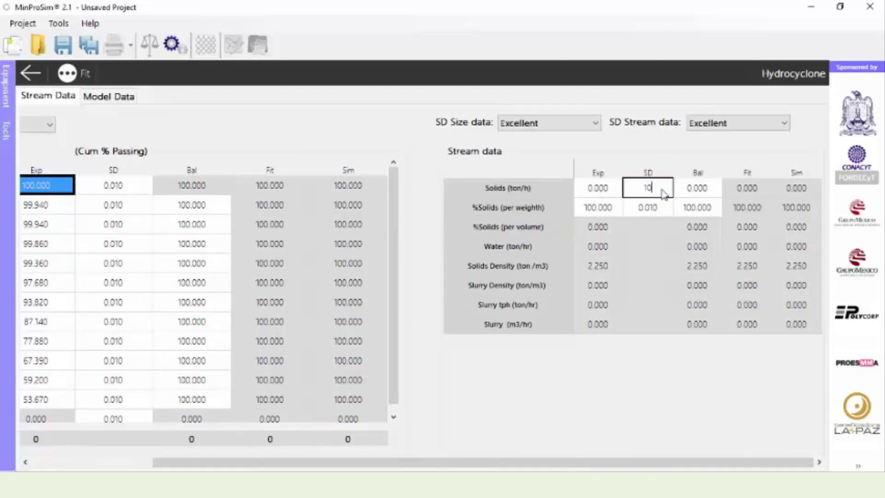
key("Return")
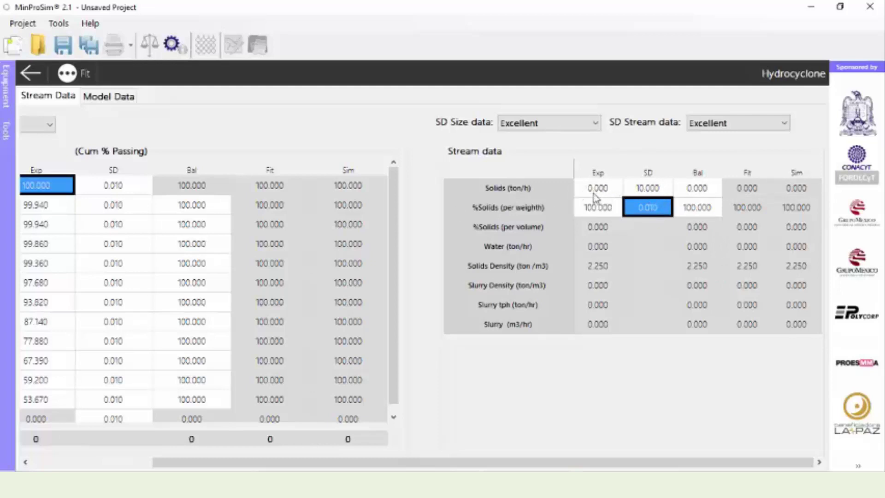
Step: Copy the Finos % sólidos value, 44.6, from Excel into the overflow's experimental %Solids (per weight) cell in MinProSim
key("alt+Tab")
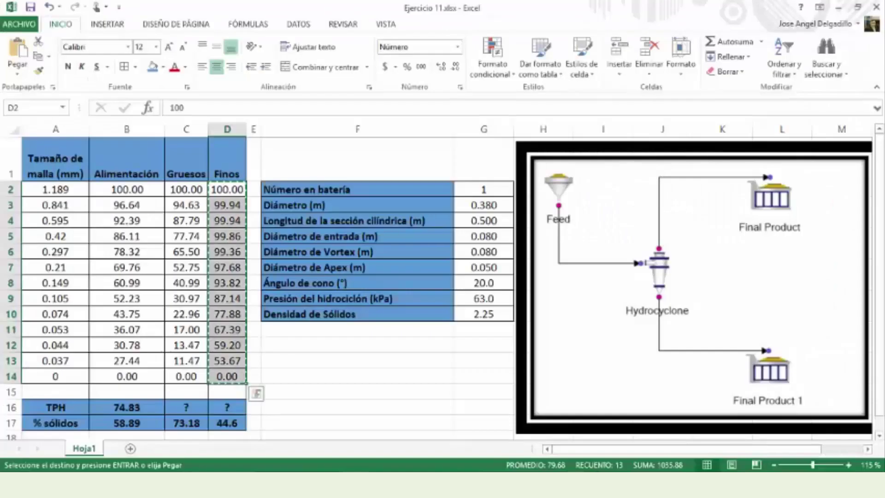
key("ctrl+c")
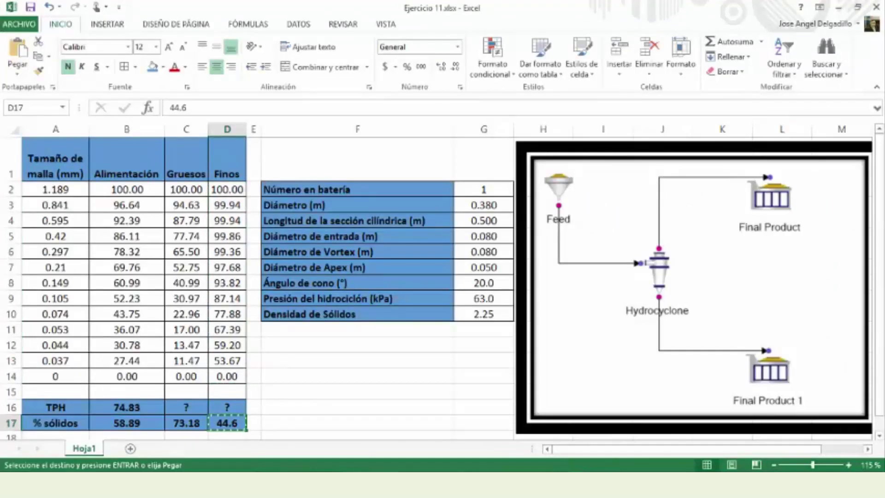
key("alt+Tab")
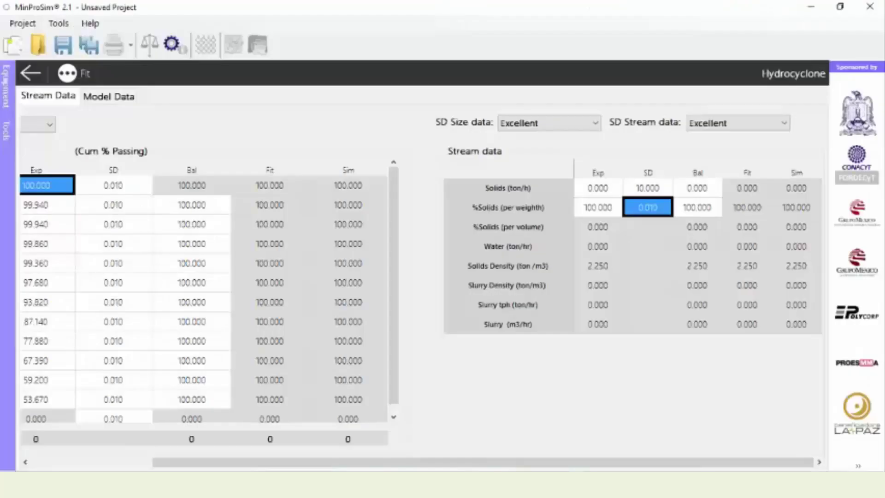
left_click(611, 213)
key("ctrl+v")
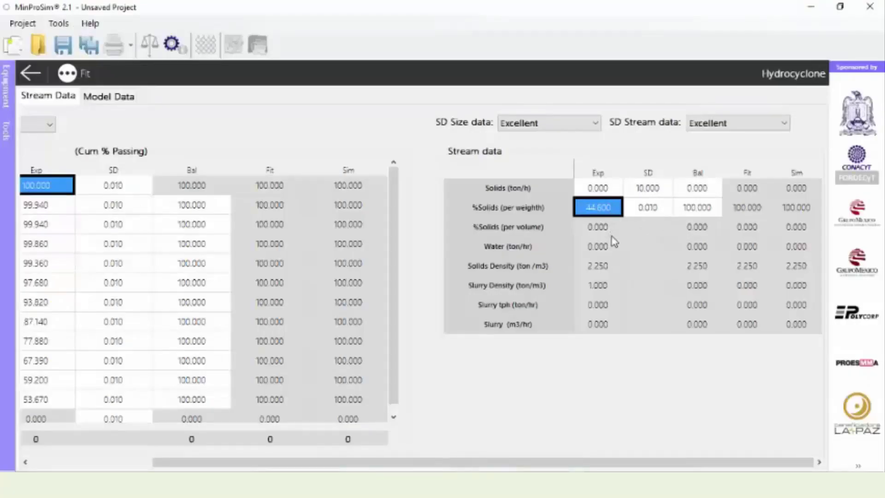
left_click(652, 212)
Step: Select the Underflow (Coarse) stream and fill its experimental size column with the Gruesos values in C2:C14 of the Excel sheet
left_click_drag(359, 465, 208, 461)
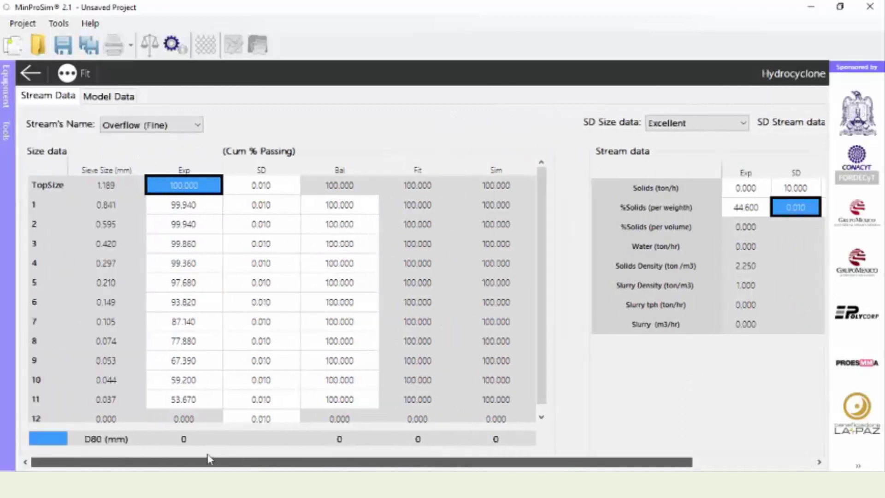
left_click(193, 133)
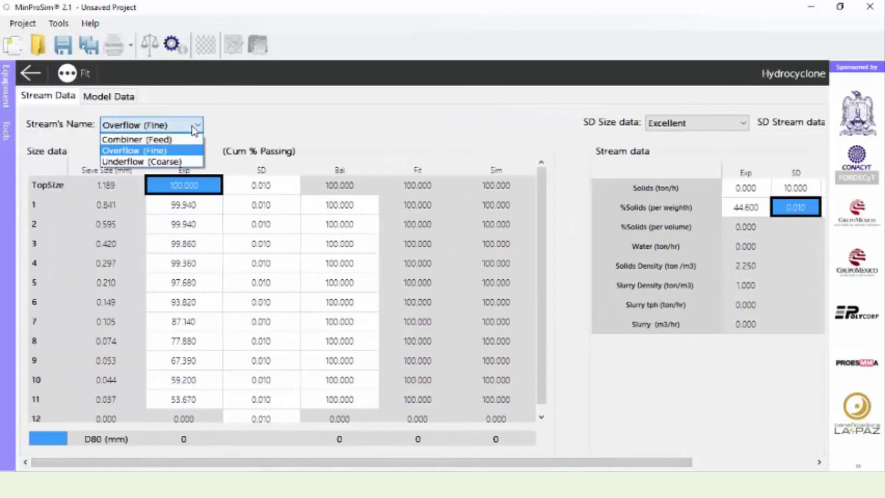
left_click(150, 159)
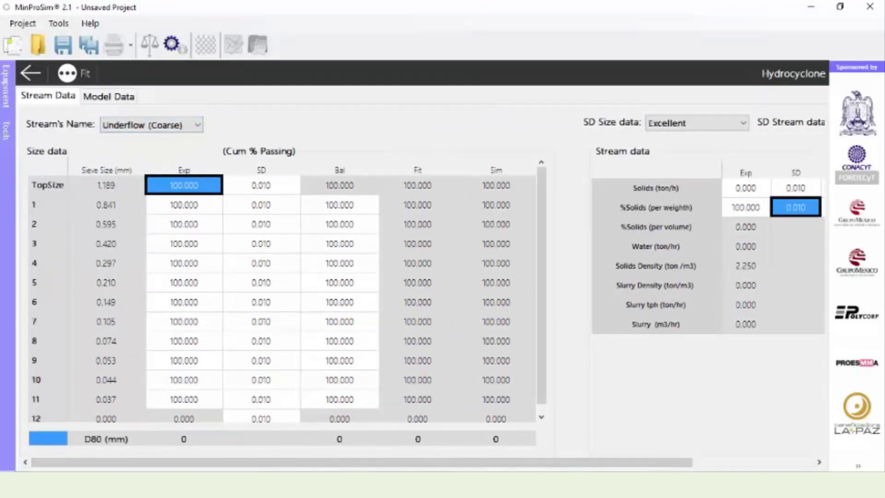
key("alt+Tab")
left_click_drag(201, 187, 195, 373)
key("ctrl+c")
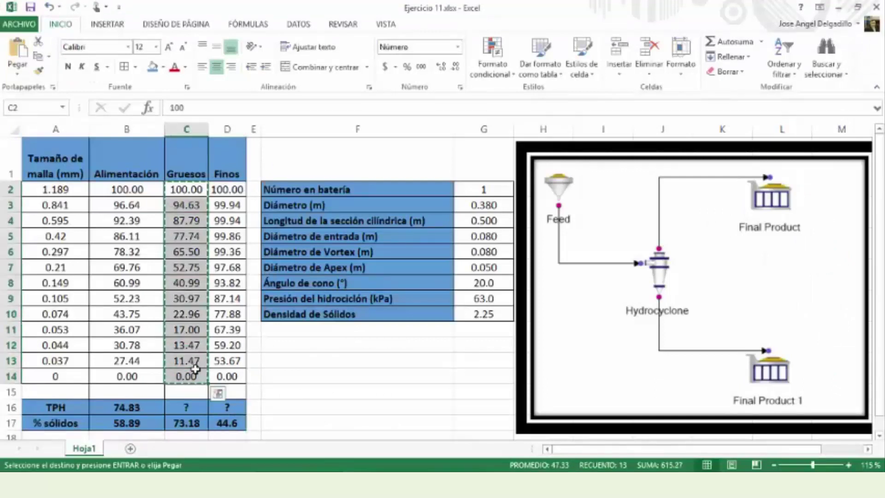
mouse_move(467, 483)
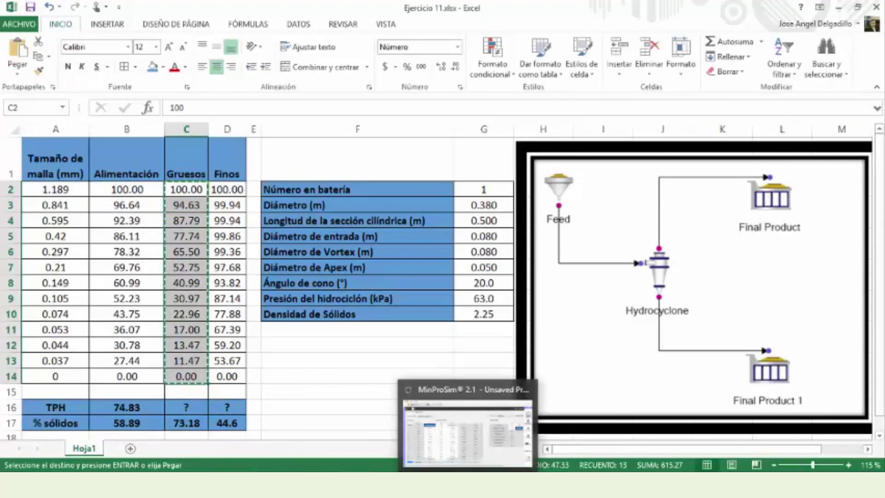
left_click(466, 433)
key("ctrl+v")
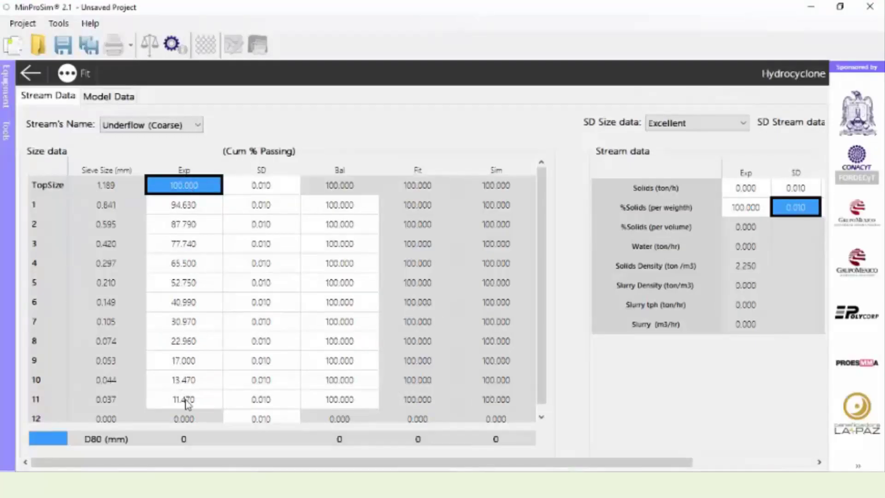
Step: Set the standard deviation of the underflow's solids (ton/h) to 10 in the stream data
left_click_drag(277, 462, 398, 462)
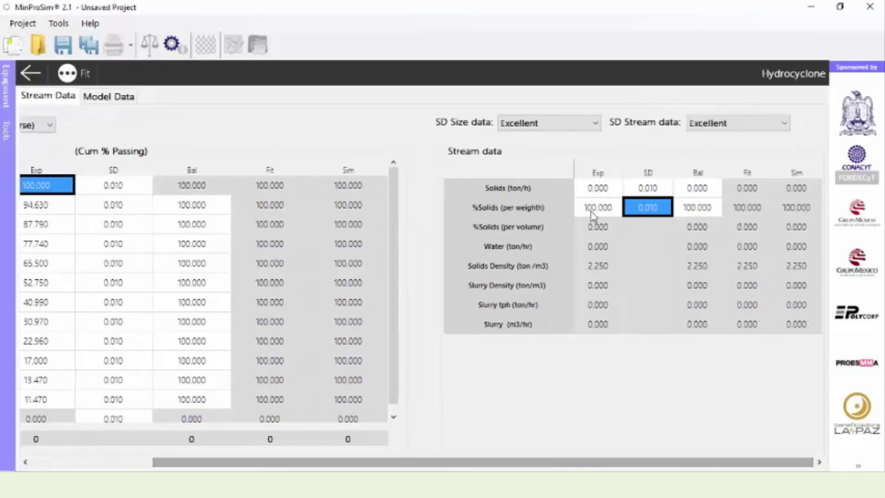
left_click(597, 188)
left_click(654, 190)
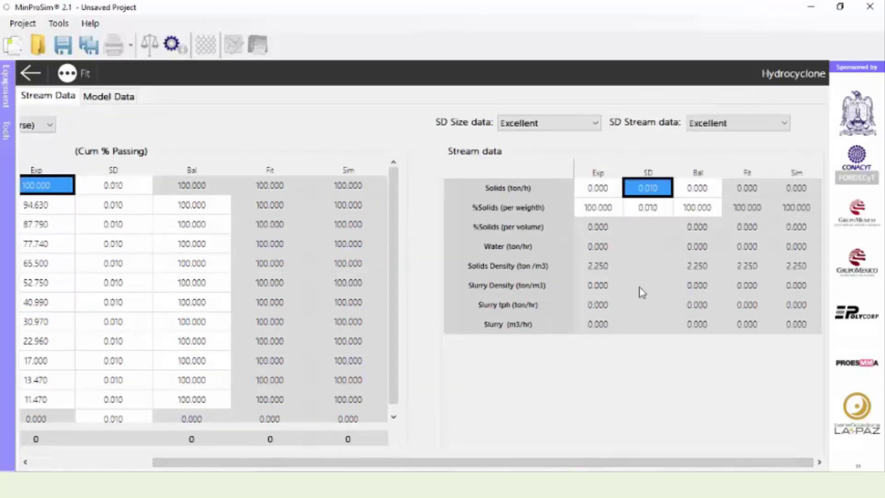
type("10")
key("Return")
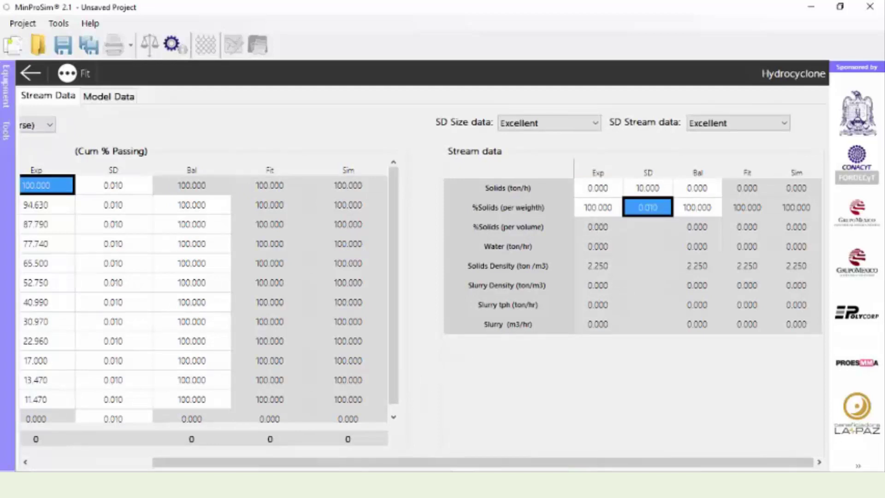
Step: Copy the Gruesos % sólidos value, 73.18, from Excel into the underflow's experimental %Solids (per weight) cell in MinProSim
left_click(295, 428)
left_click(199, 423)
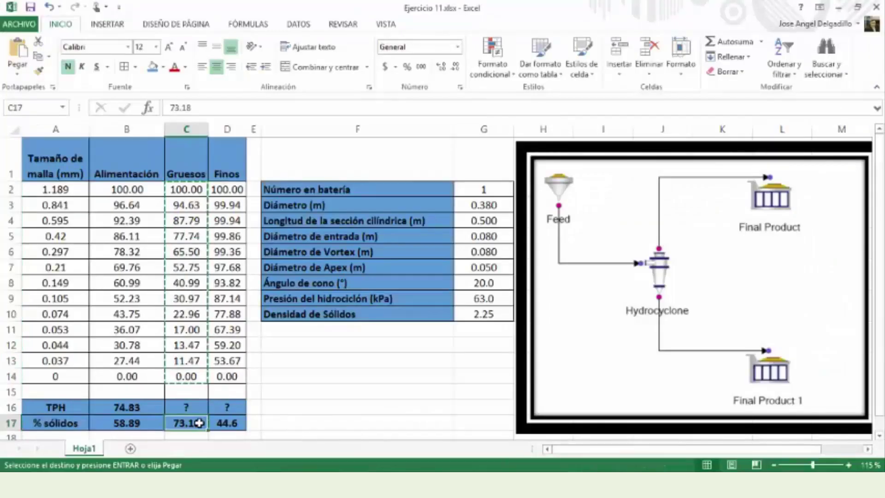
key("ctrl+c")
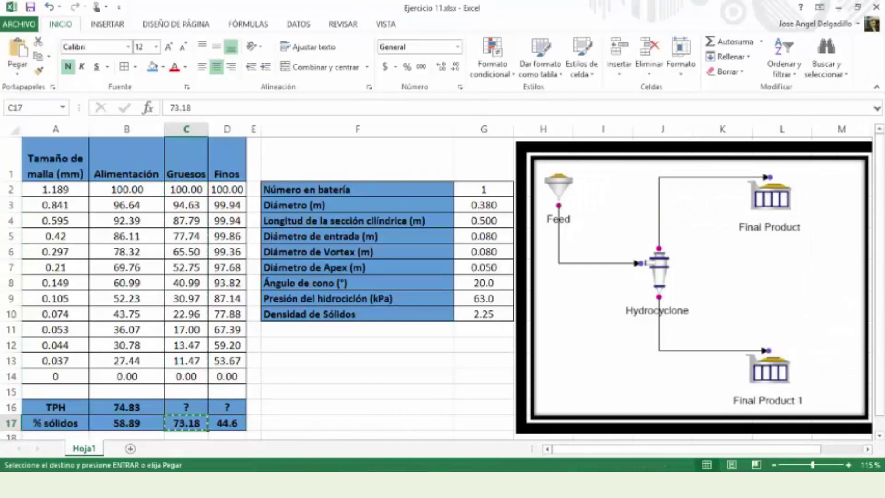
key("alt+Tab")
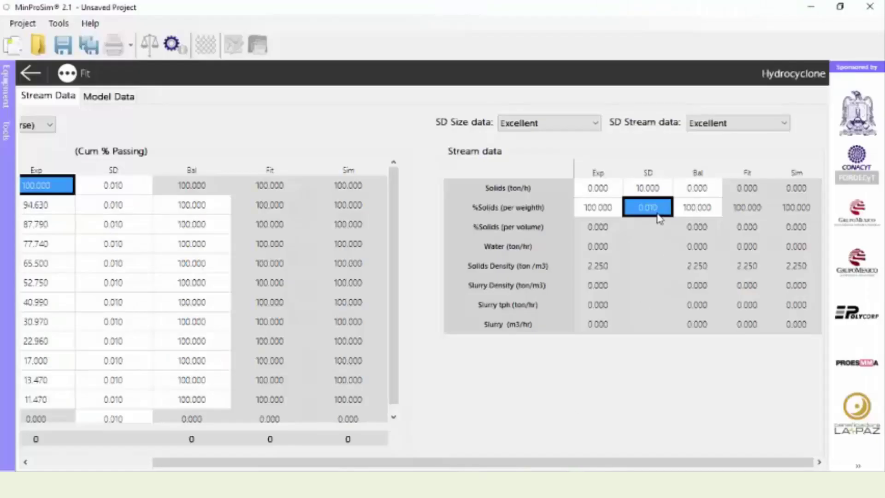
left_click(607, 211)
key("ctrl+v")
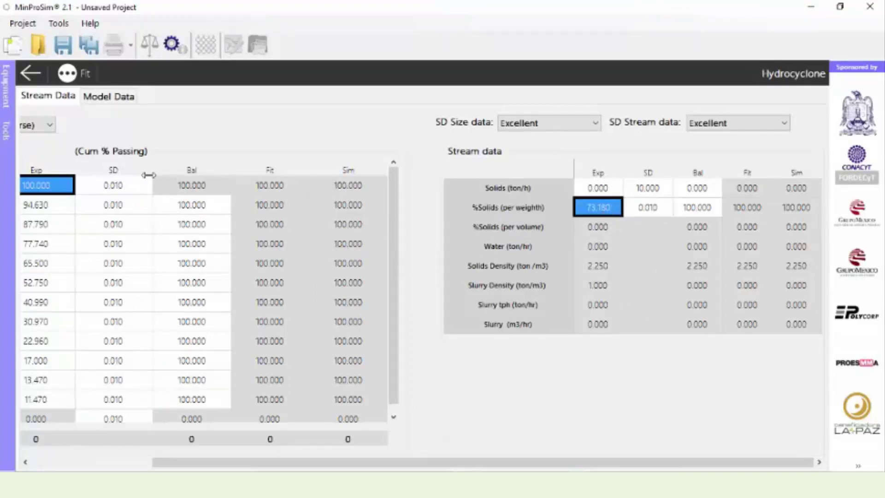
left_click_drag(399, 461, 279, 462)
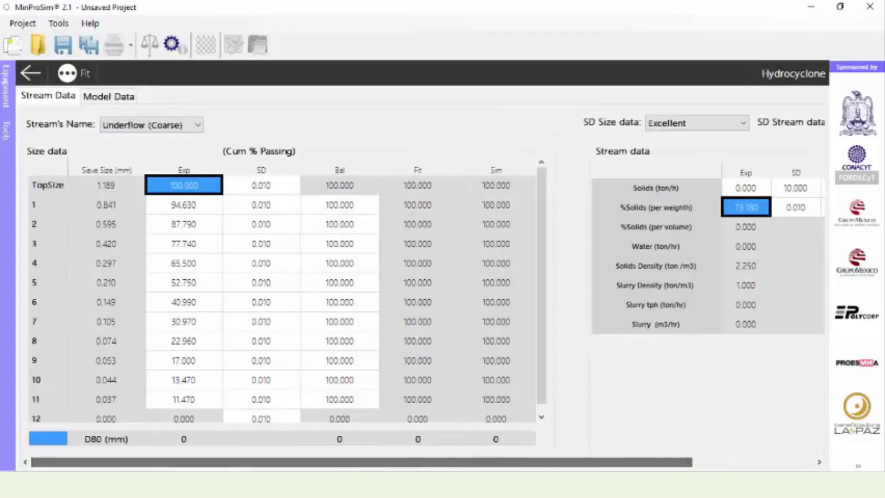
key("alt+Tab")
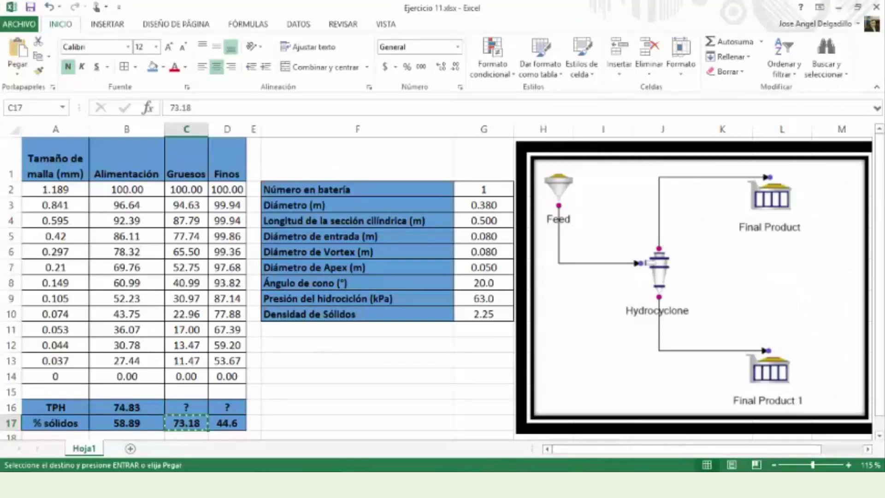
left_click(457, 448)
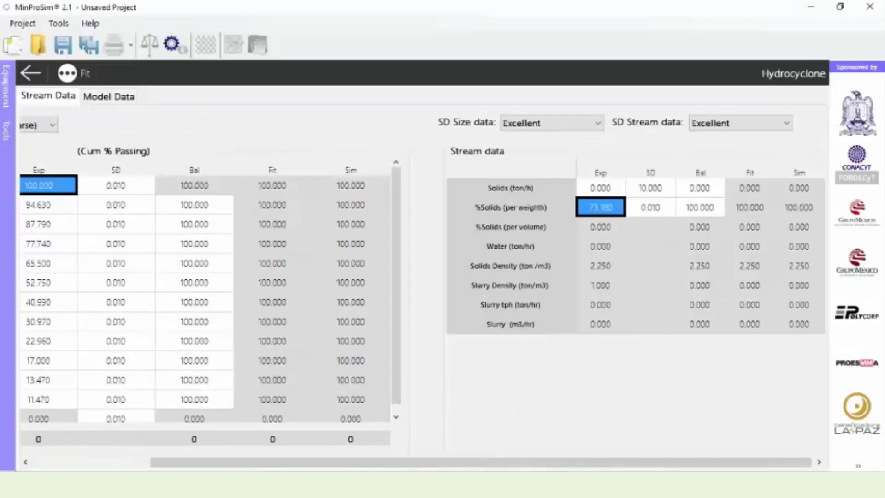
left_click_drag(409, 464, 353, 465)
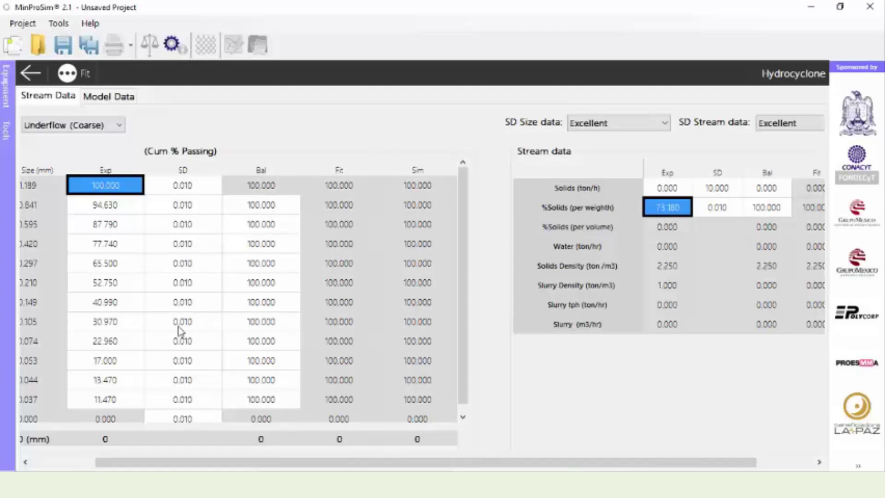
Step: Return to the diagram, run the mass balance with the Global + Sizes type and accept it
left_click(31, 74)
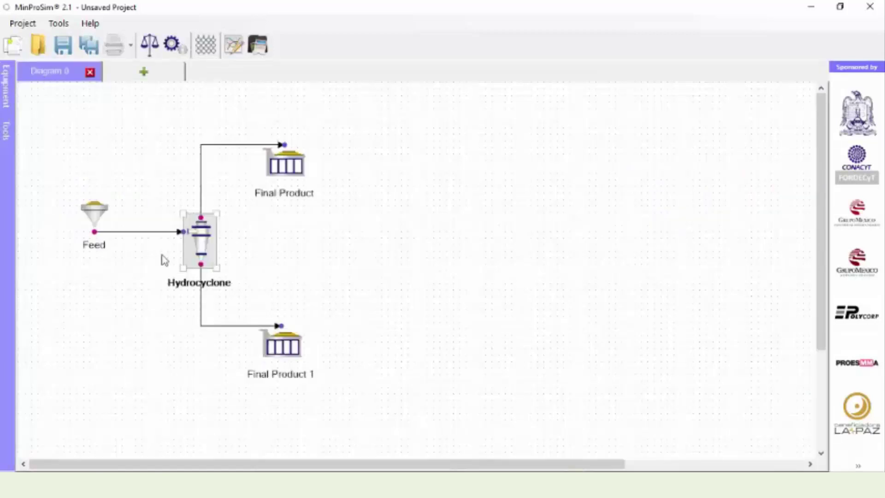
left_click(263, 258)
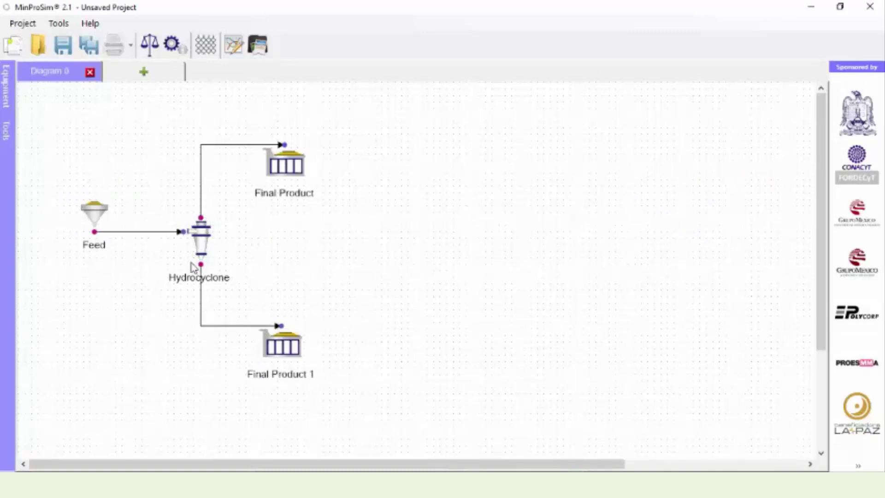
left_click(155, 48)
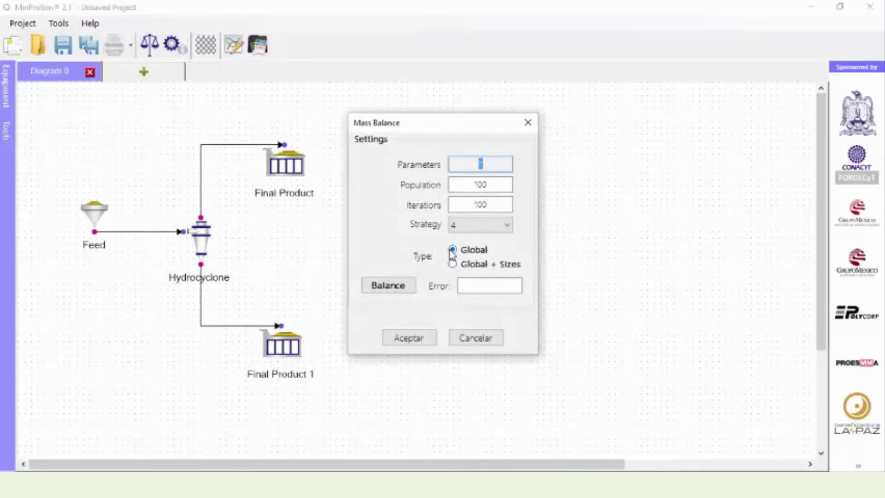
left_click(452, 267)
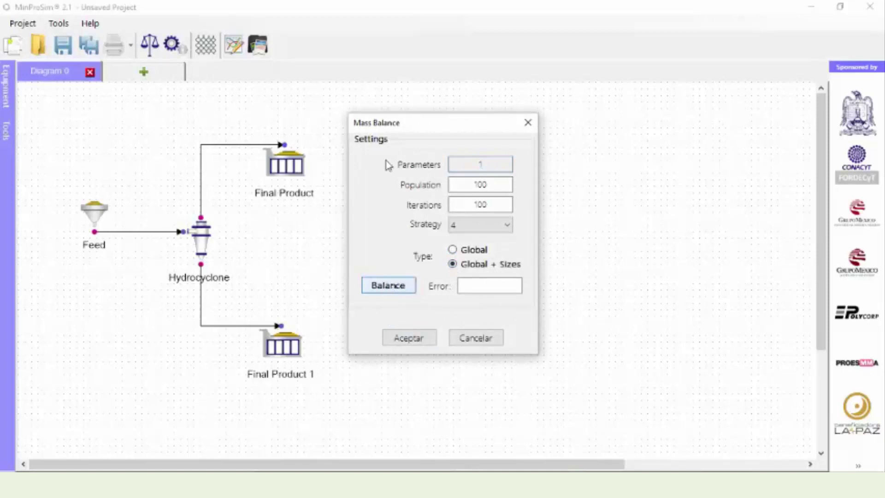
key("Return")
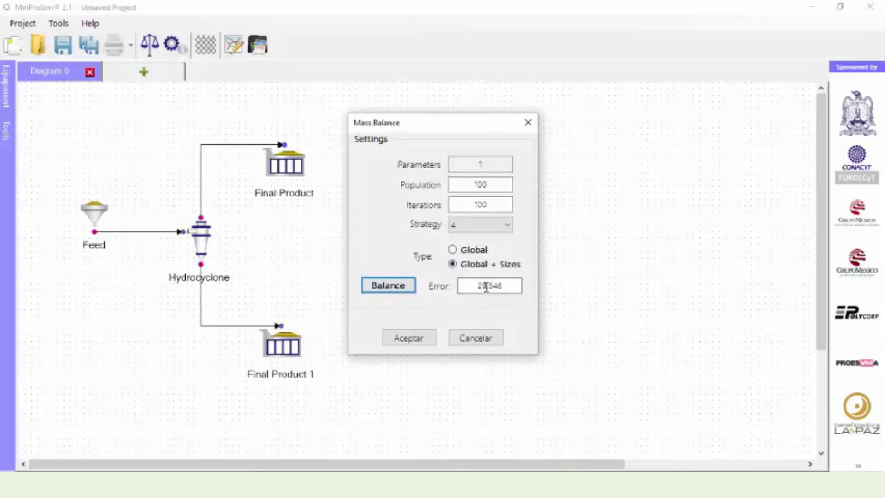
left_click(409, 339)
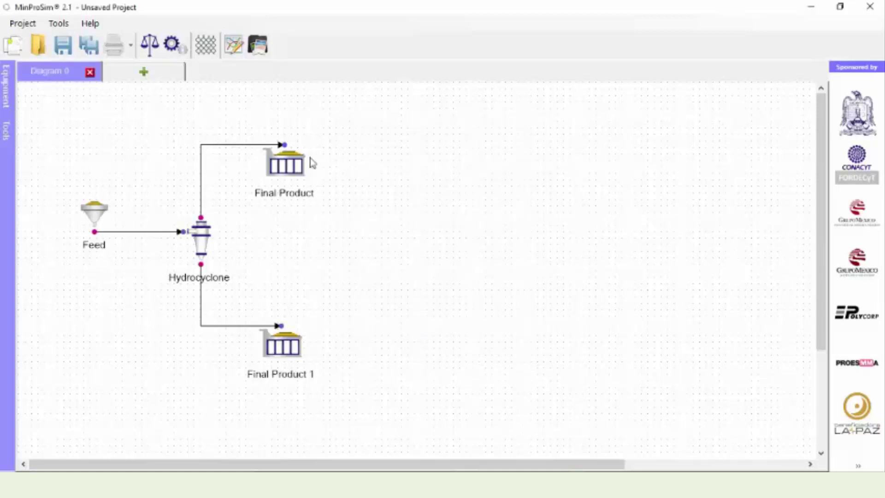
Step: Open the graphs, plot the Feed outstream's Exp and Bal curves on a logarithmic X axis and maximize the graph window
left_click(233, 50)
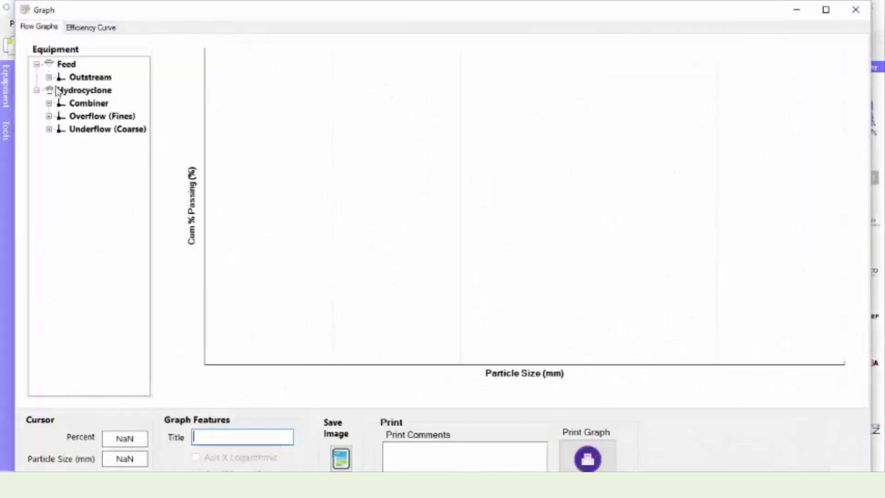
left_click(49, 77)
left_click(72, 91)
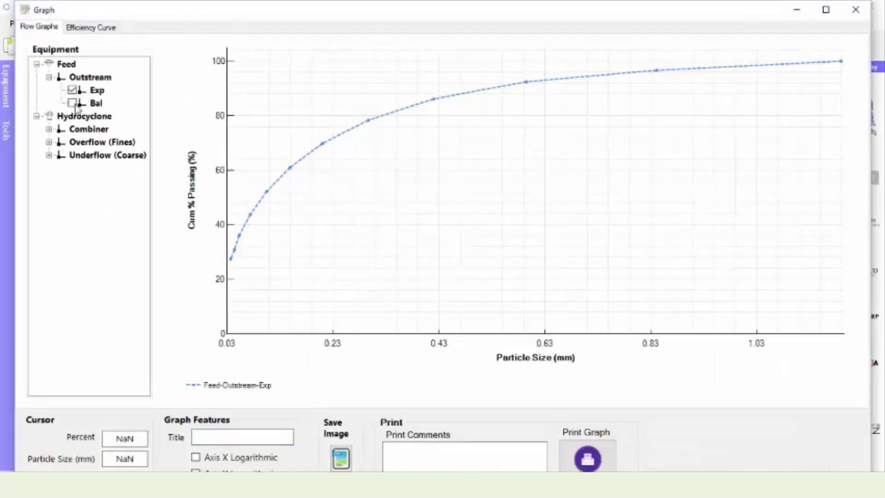
left_click(73, 103)
left_click(195, 457)
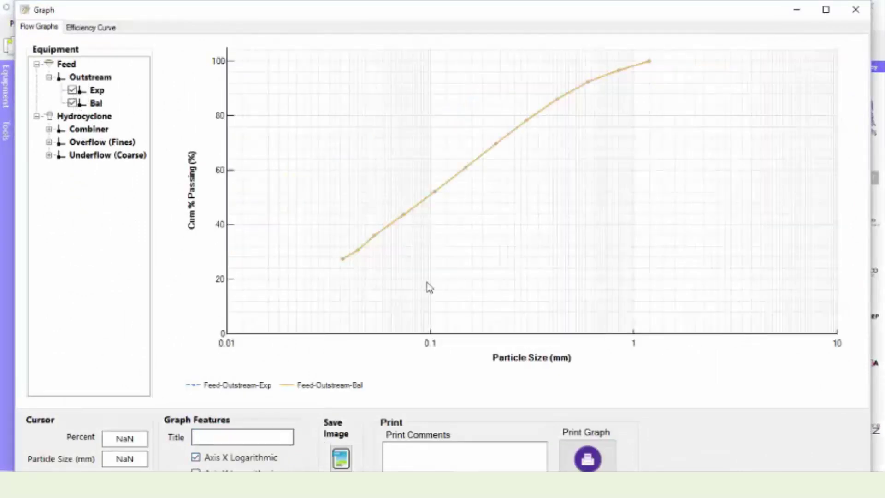
left_click(826, 10)
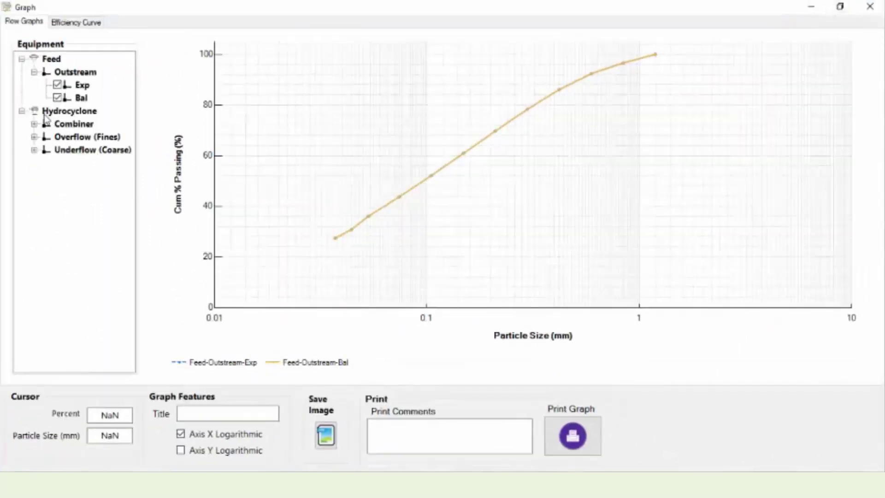
Step: Add the Exp and Bal curves of the Hydrocyclone's Overflow (Fines) and Underflow (Coarse) to the plot, and close the graph window
left_click(34, 137)
left_click(57, 150)
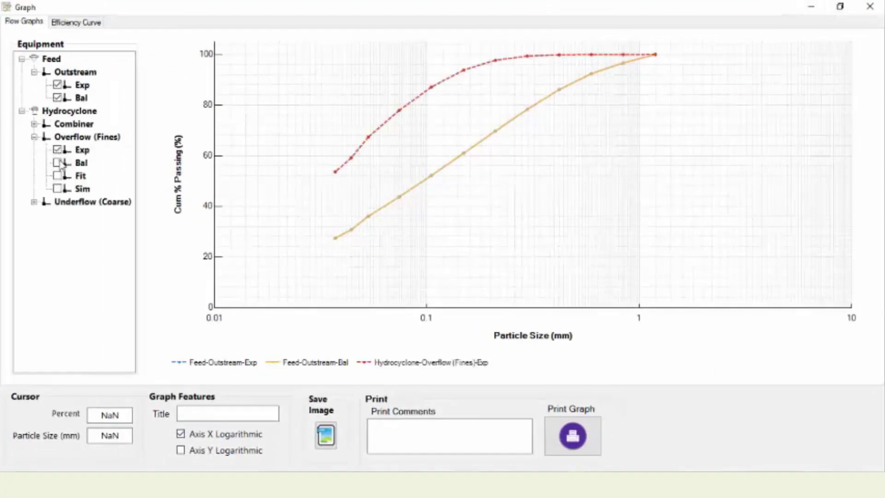
left_click(57, 162)
left_click(34, 202)
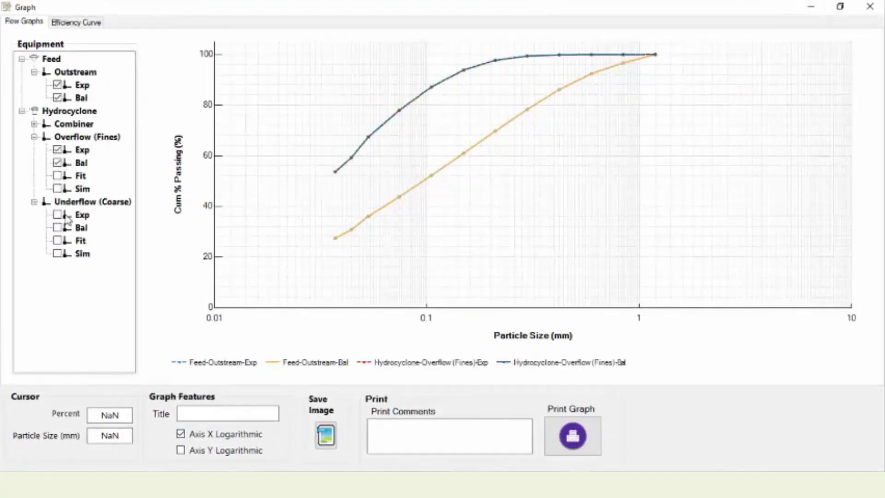
left_click(57, 214)
left_click(57, 228)
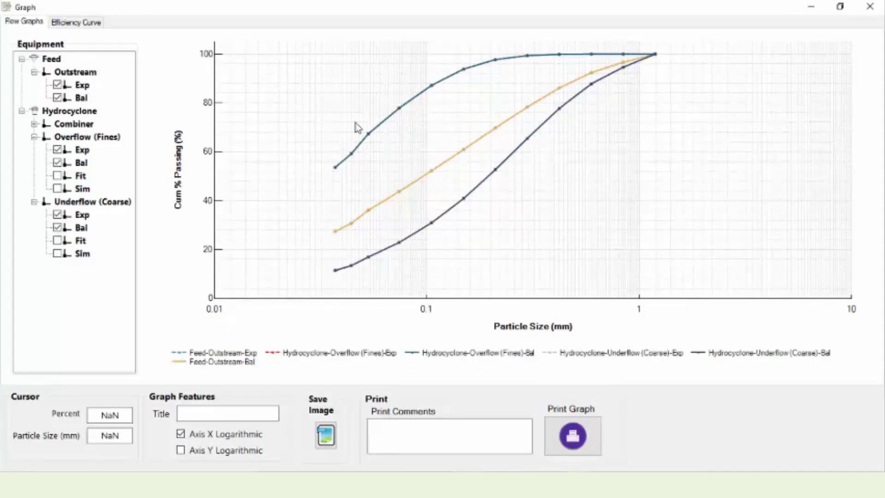
left_click(870, 6)
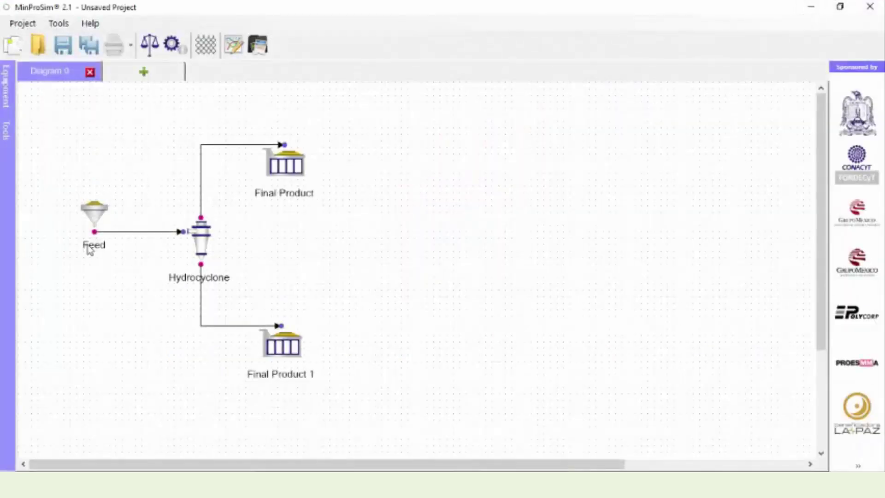
Step: Examine the balanced size and stream data of the Feed and of the Hydrocyclone's Overflow (Fine) and Underflow (Coarse), and return to the diagram
double_click(94, 215)
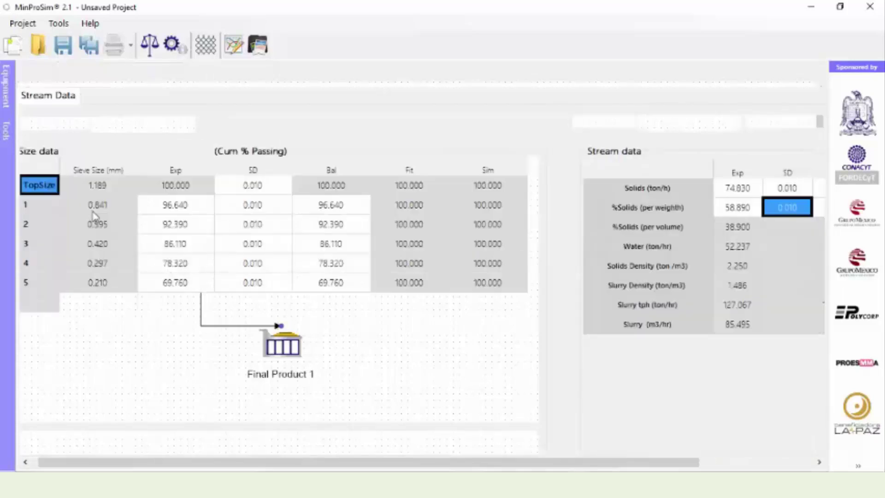
scroll(636, 462, "right", 3)
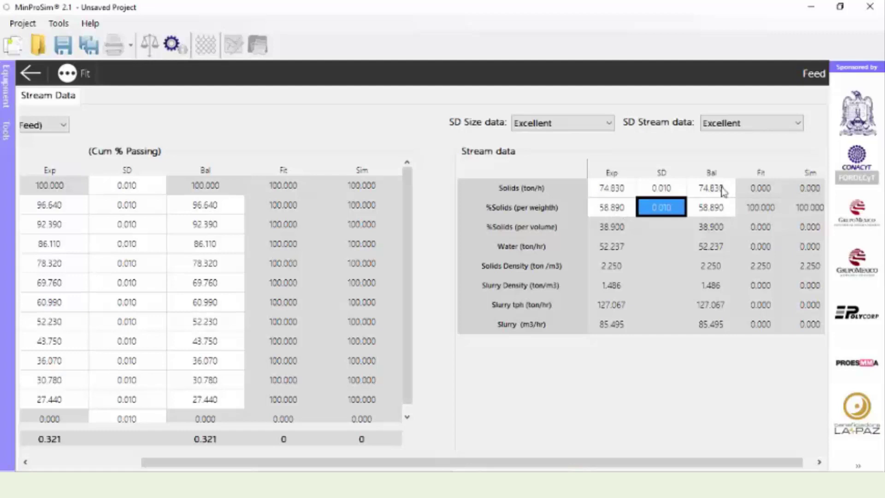
left_click(30, 73)
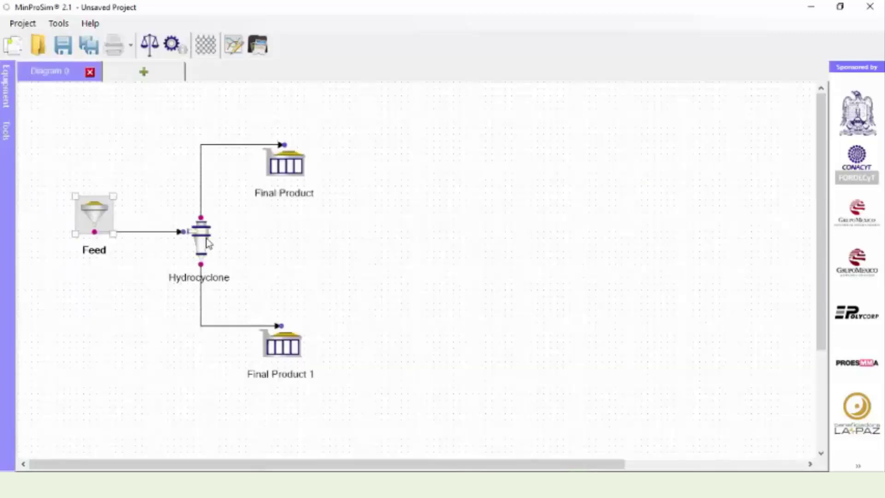
left_click(204, 243)
double_click(204, 243)
left_click(43, 129)
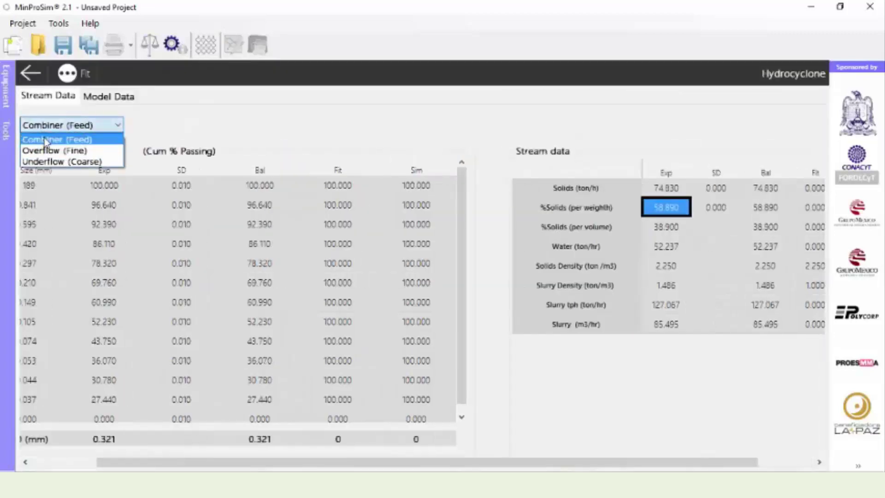
left_click(50, 156)
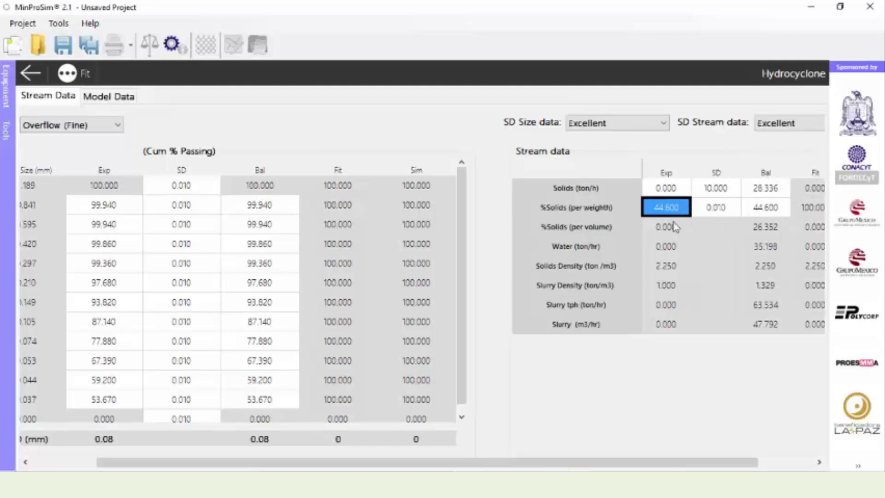
left_click(31, 73)
double_click(197, 237)
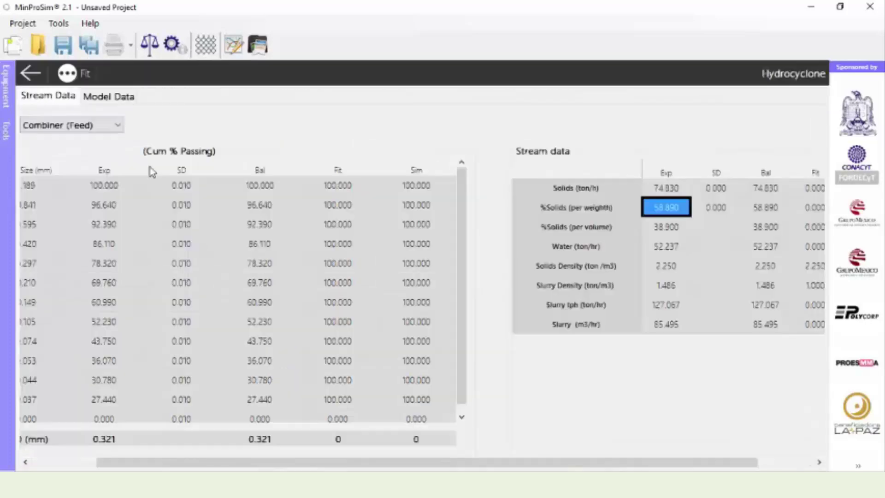
left_click(118, 125)
left_click(50, 162)
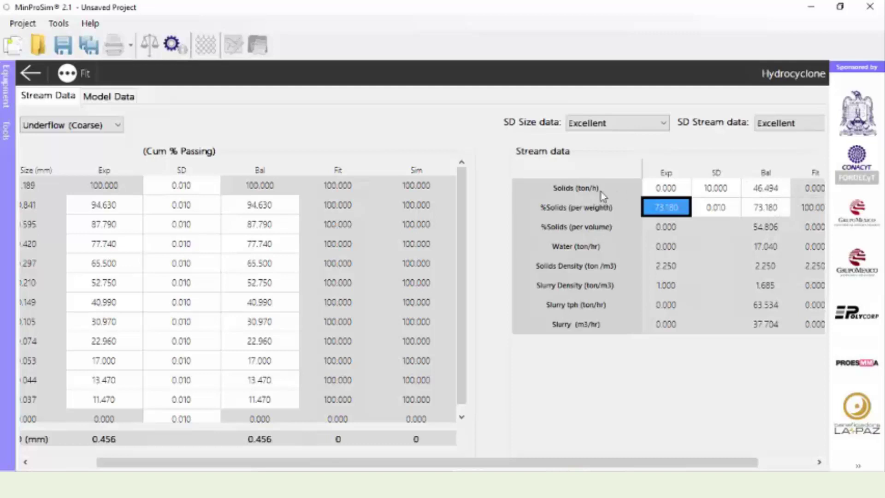
left_click(26, 74)
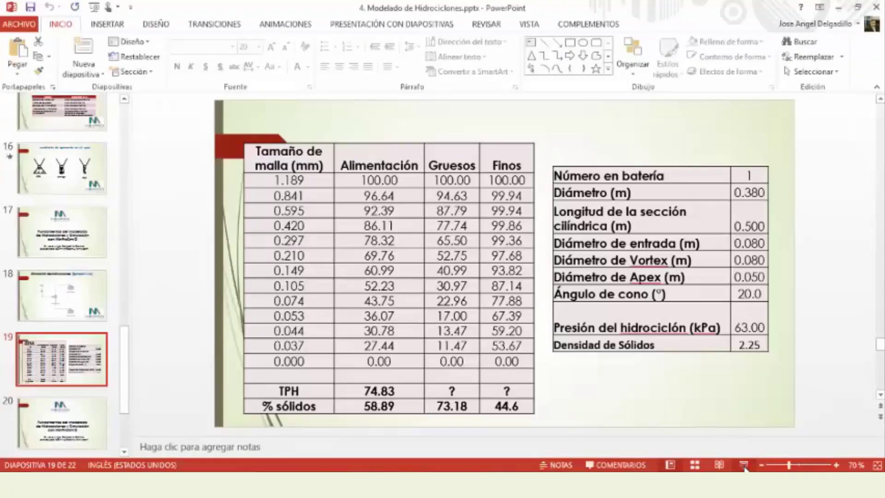
Step: Present the hydrocyclone data slide in PowerPoint, and examine the Hydrocyclone's dimensions, operating conditions and efficiency curve parameters in MinProSim's model data
left_click(744, 462)
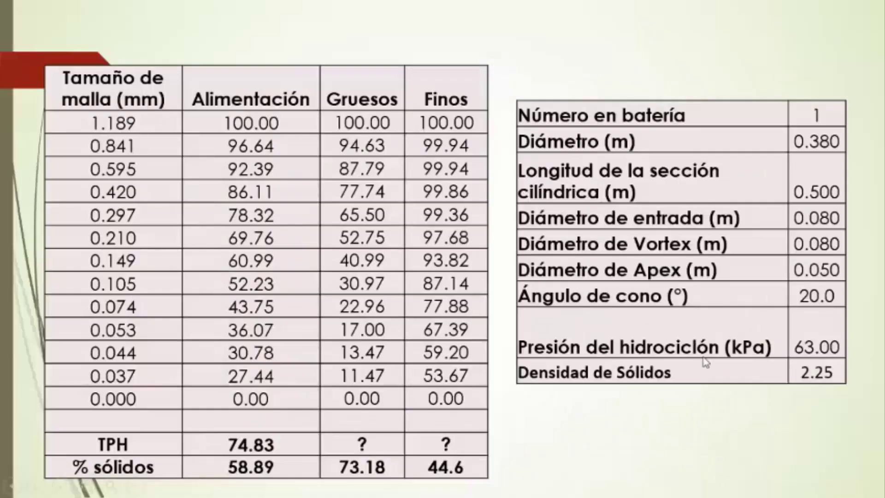
left_click(676, 293)
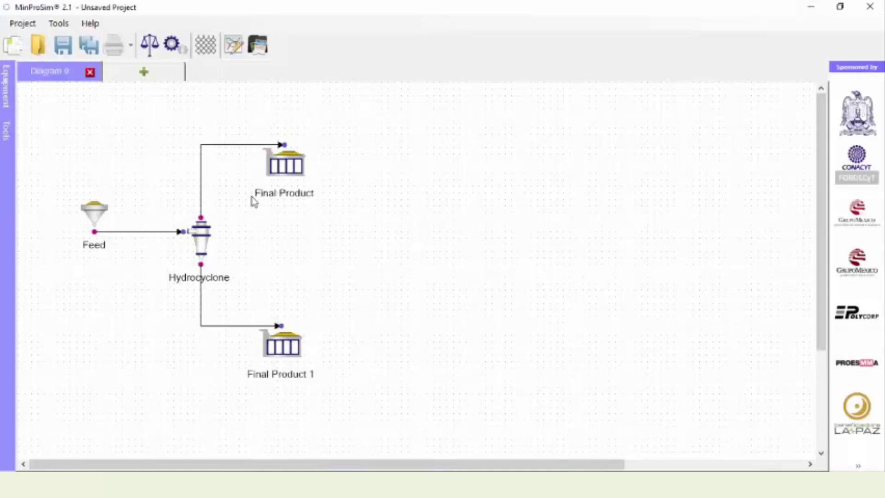
double_click(203, 242)
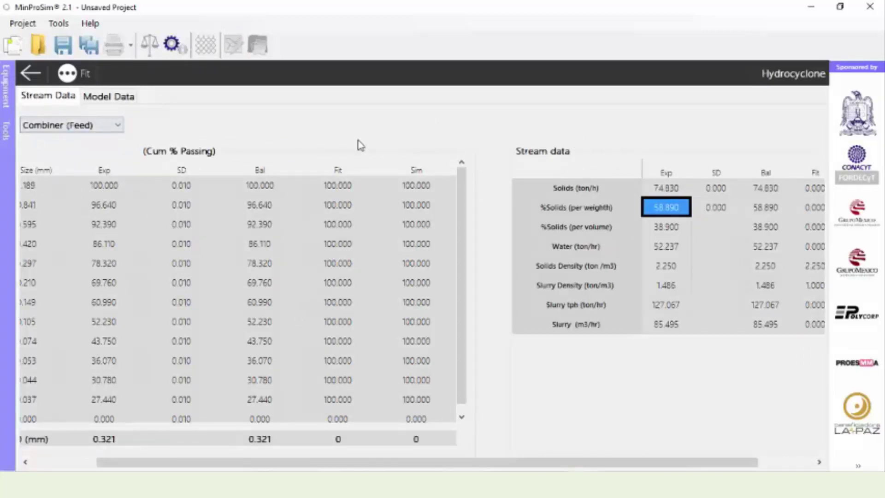
left_click(107, 96)
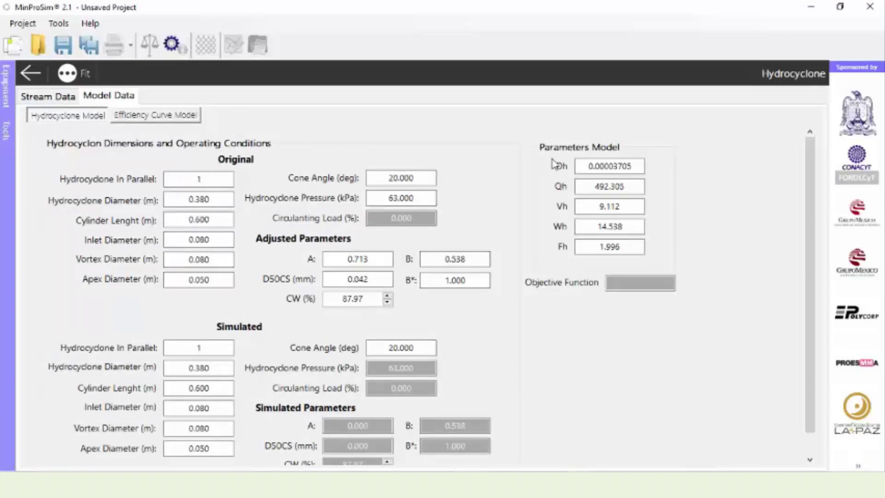
left_click(157, 116)
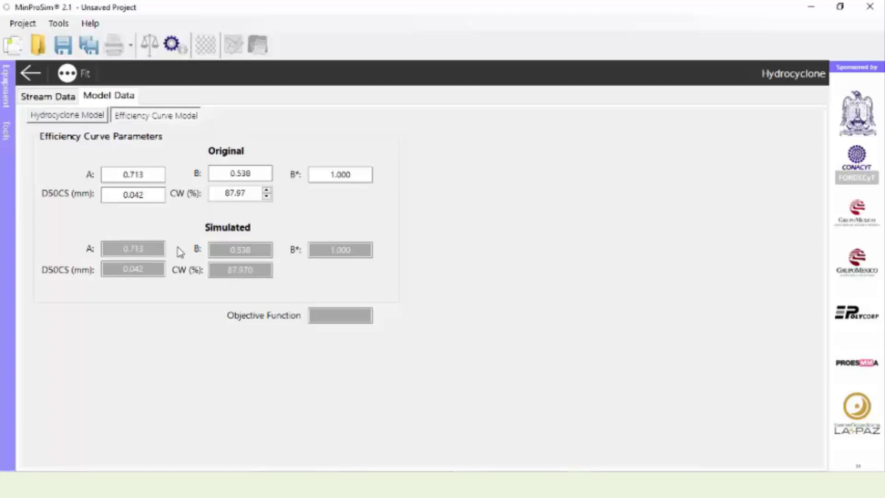
left_click(70, 115)
left_click(149, 118)
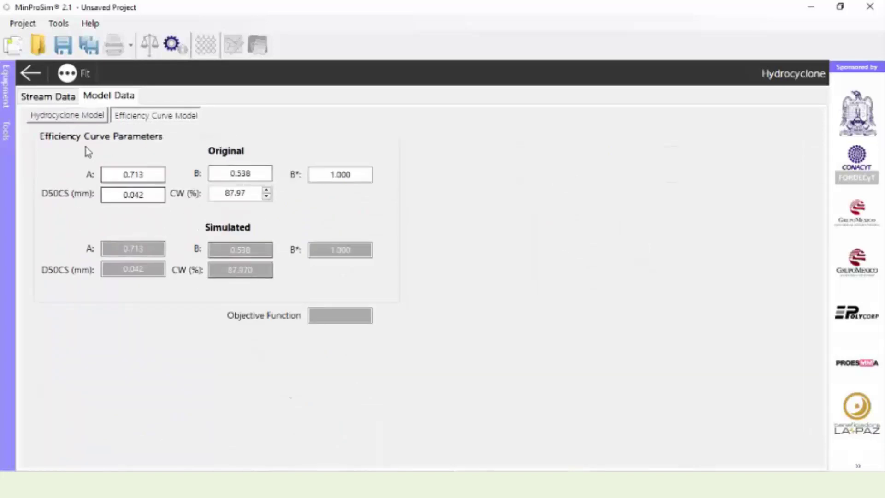
left_click(79, 121)
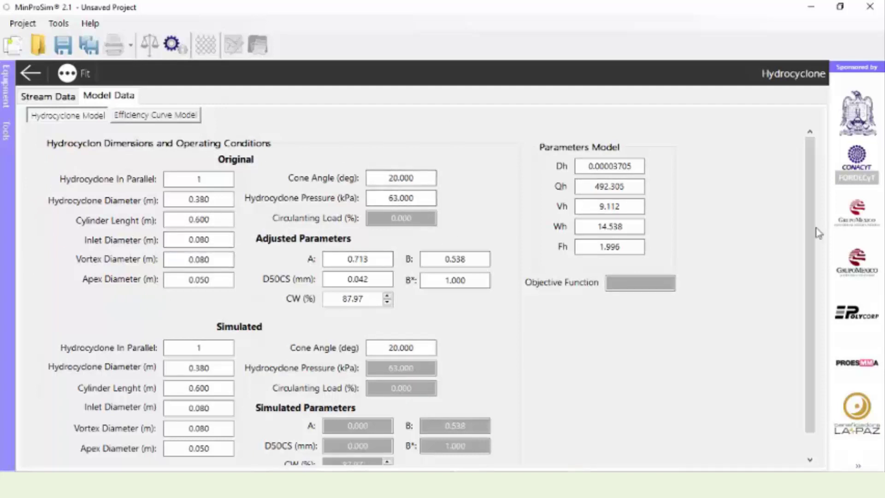
scroll(812, 251, "down", 2)
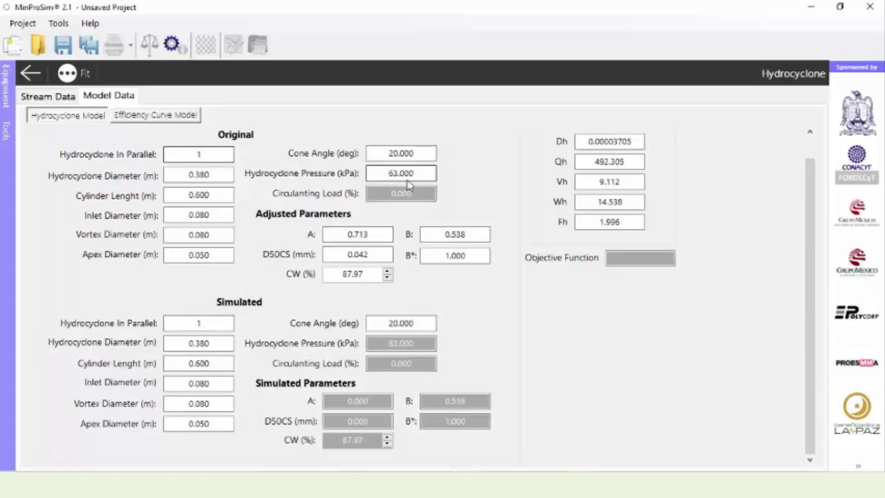
left_click_drag(419, 173, 383, 173)
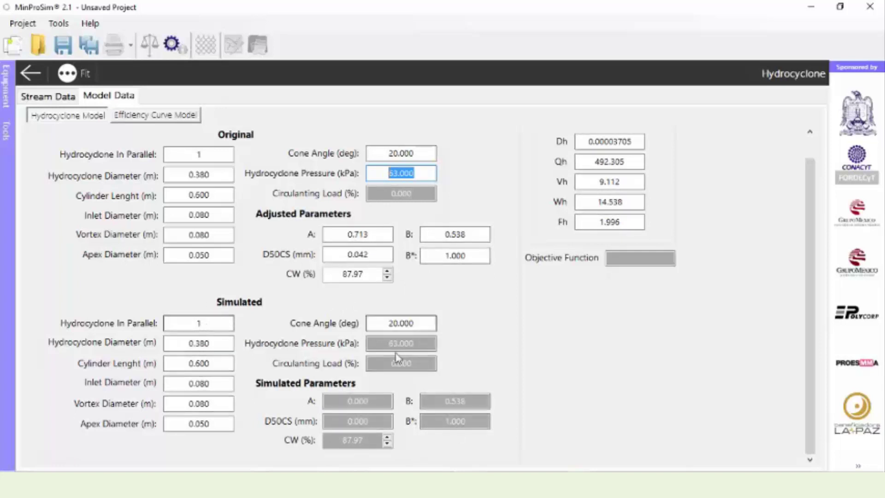
left_click(384, 342)
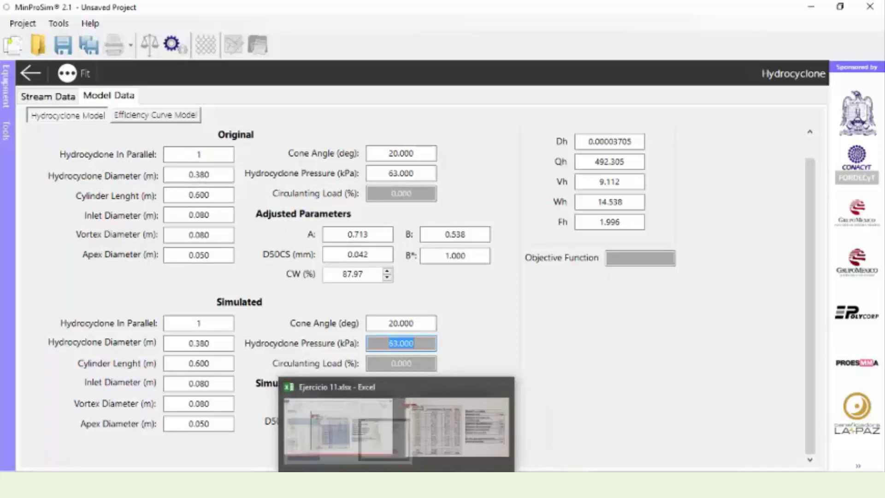
Step: Compare the hydrocyclone model's original dimensions in MinProSim with the parameter table in the Ejercicio 11 Excel workbook
left_click(395, 483)
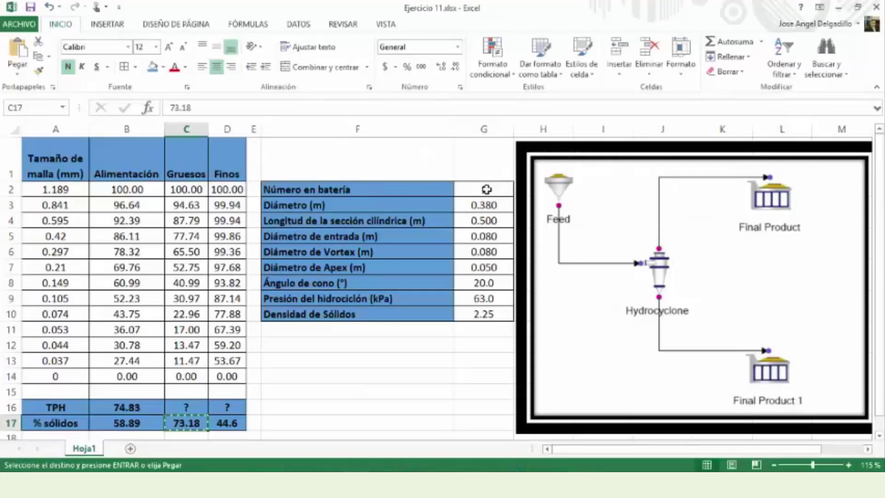
key("alt+Tab")
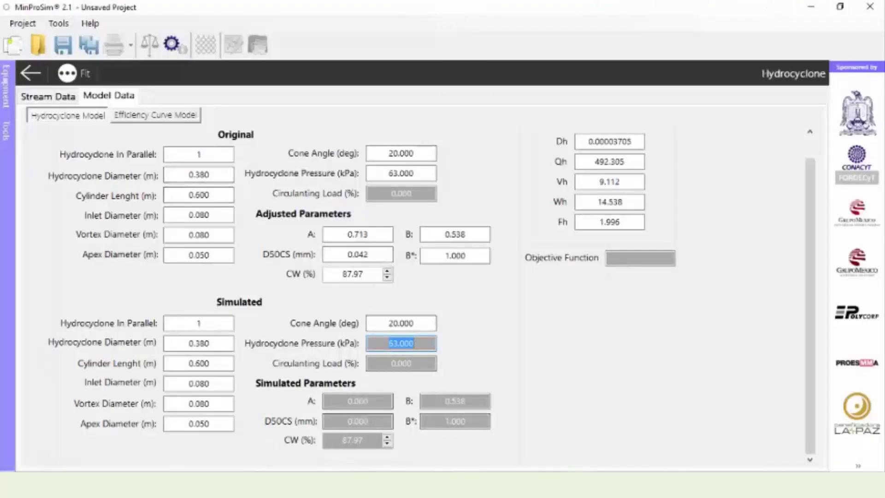
key("alt+Tab")
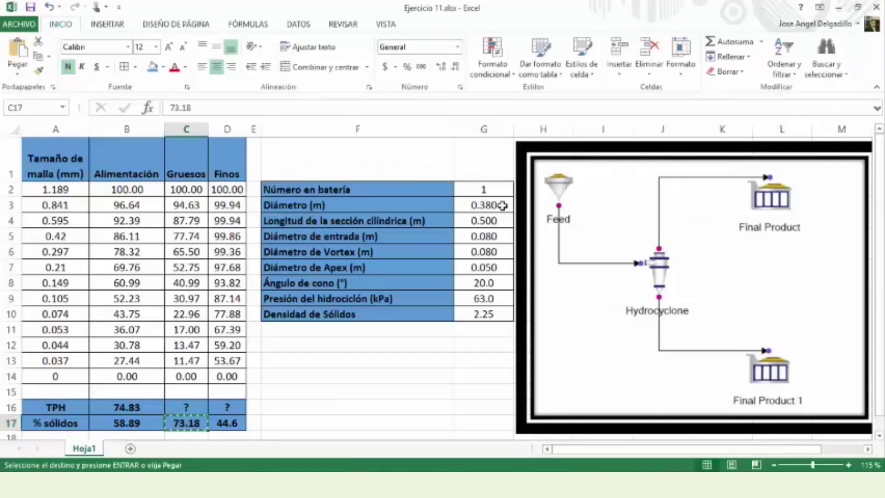
key("alt+Tab")
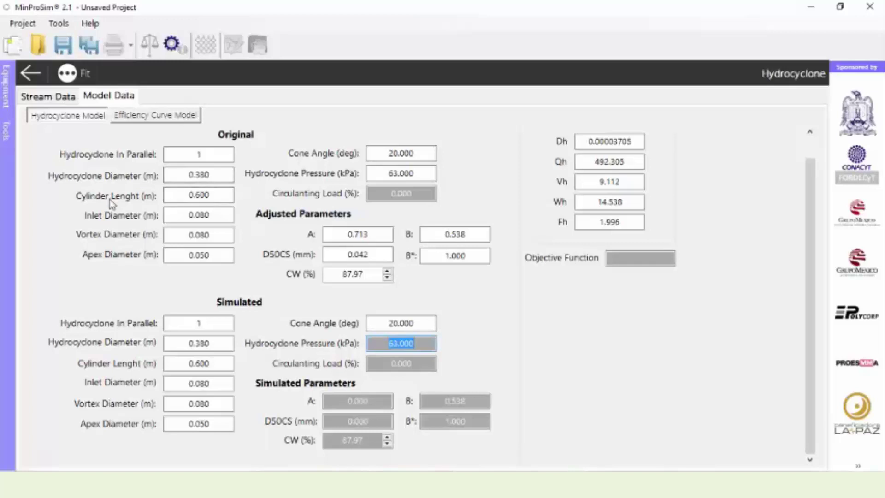
key("alt+Tab")
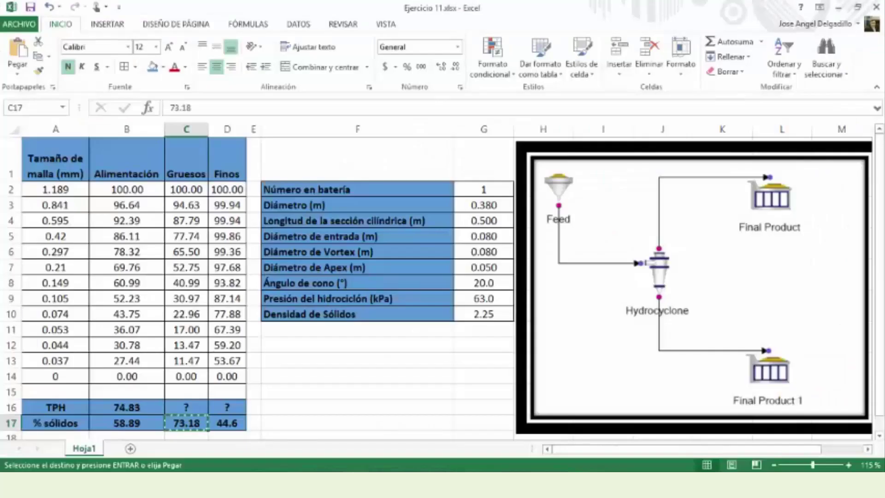
Step: Copy the cylindrical section length, 0.500 m, from Excel into the hydrocyclone's original cylinder length in MinProSim
left_click(484, 221)
key("ctrl+c")
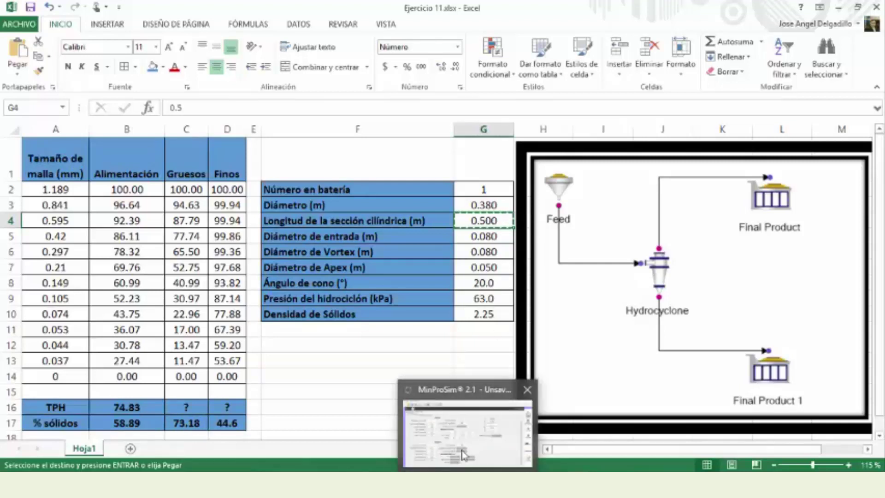
left_click(463, 449)
left_click(220, 194)
left_click_drag(219, 193, 170, 193)
key("ctrl+v")
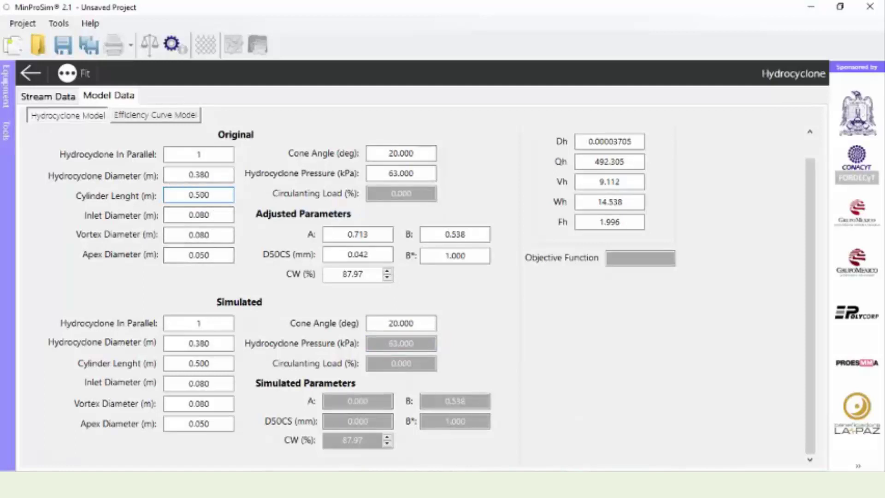
Step: Check the hydrocyclone's remaining dimensions, cone angle and pressure against the Excel parameter table, and return to MinProSim
left_click(355, 483)
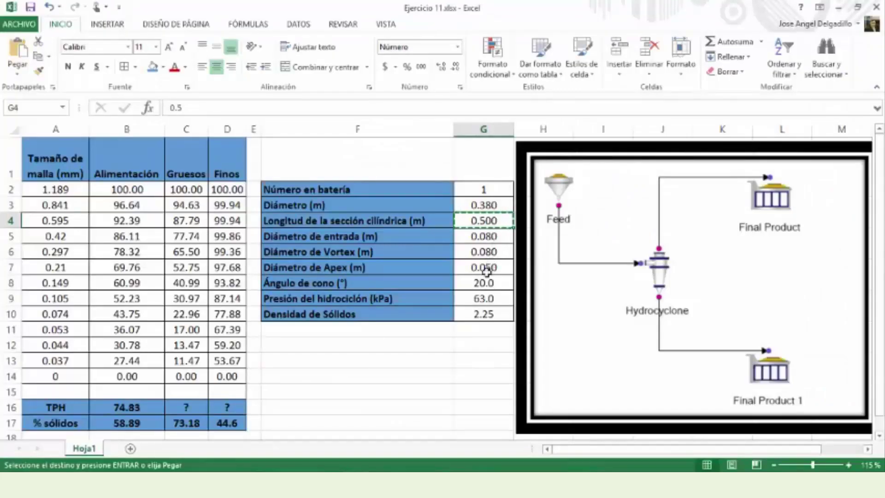
left_click(389, 484)
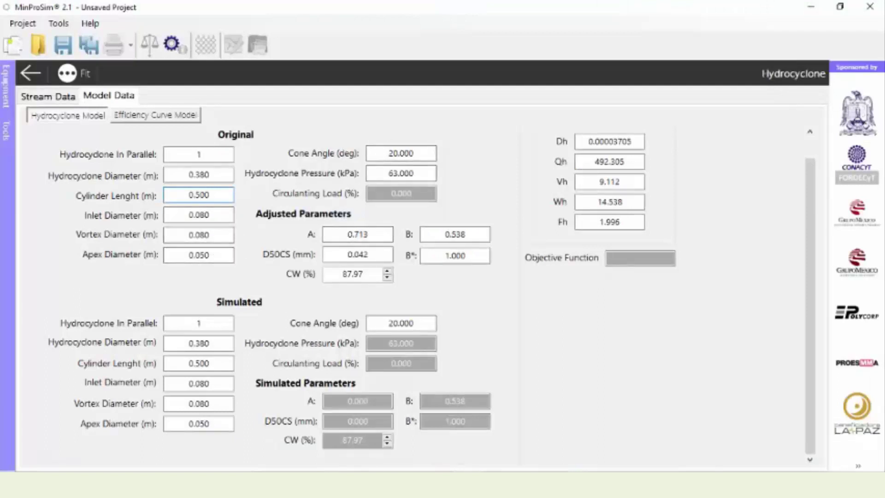
left_click(391, 484)
mouse_move(355, 484)
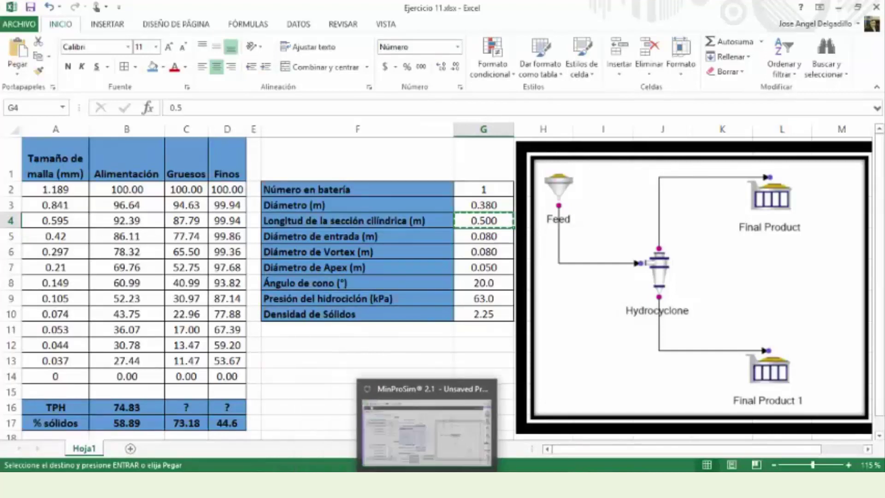
left_click(422, 483)
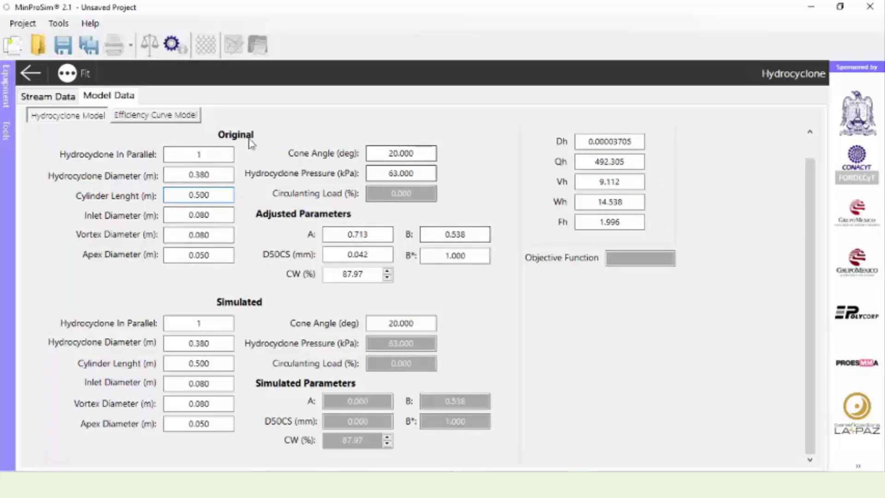
Step: Open the hydrocyclone model's parameter fitting in a maximized window and run the fit several times for all flows
left_click(74, 75)
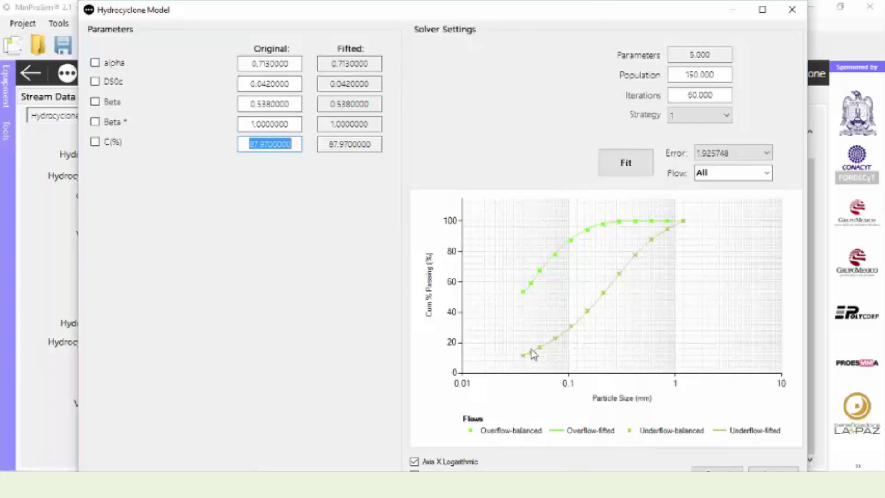
left_click(762, 10)
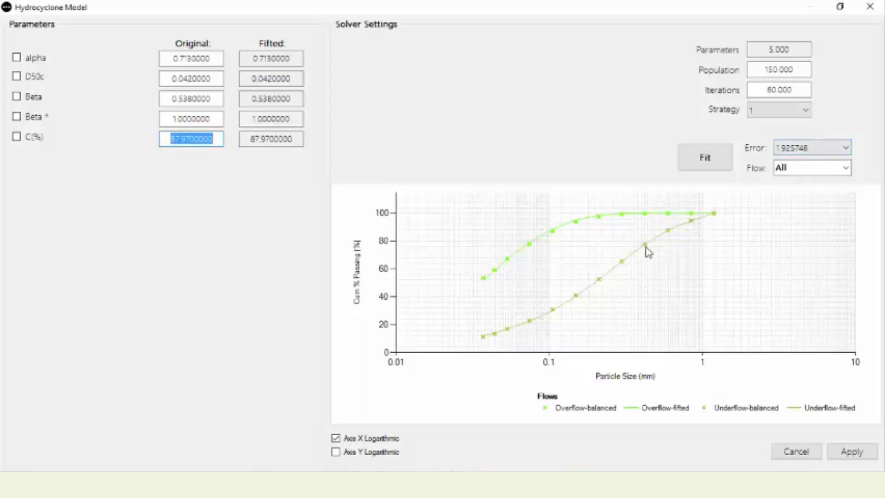
left_click(704, 165)
left_click(708, 163)
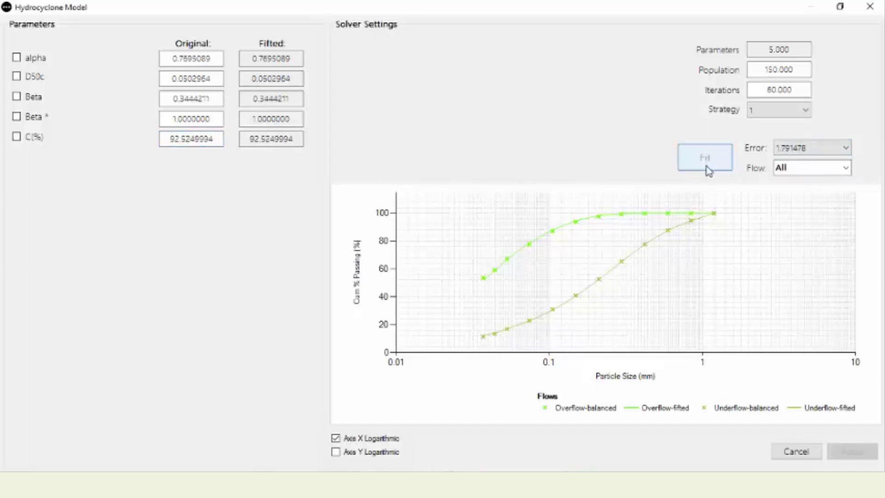
left_click(709, 165)
left_click(708, 165)
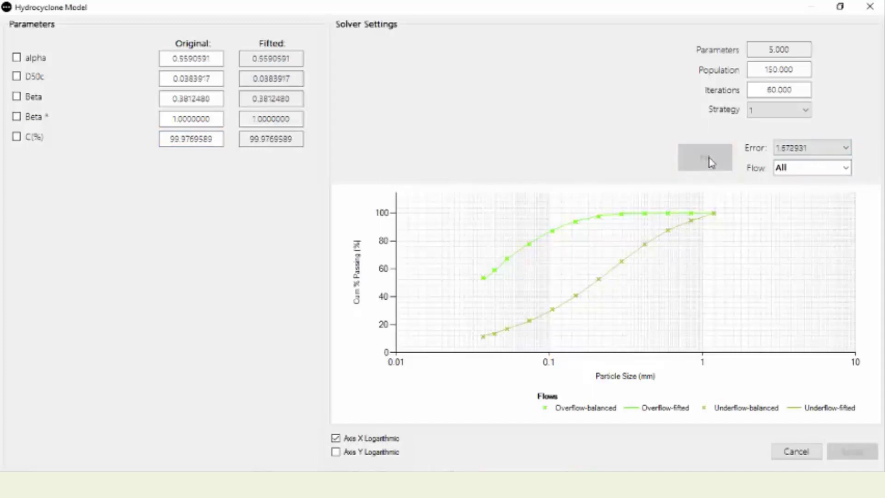
left_click(710, 162)
left_click(710, 162)
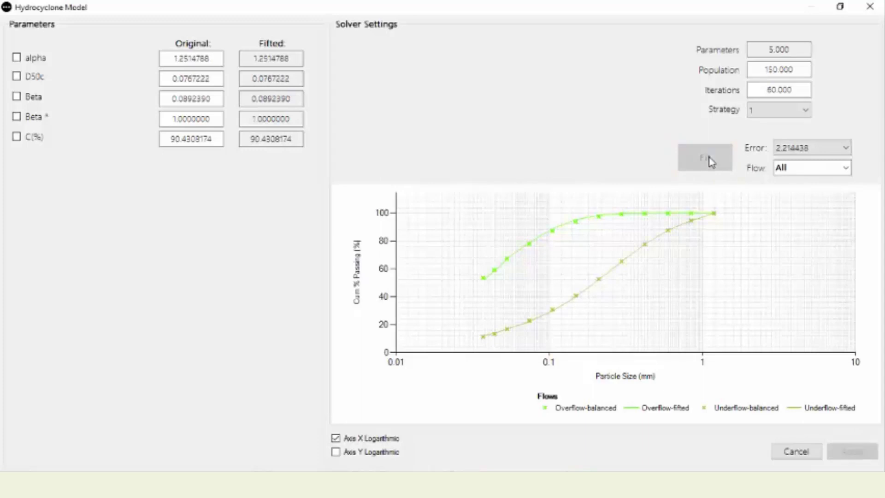
Step: Review the errors of the completed fit runs and run three more fits of the hydrocyclone model
left_click(845, 148)
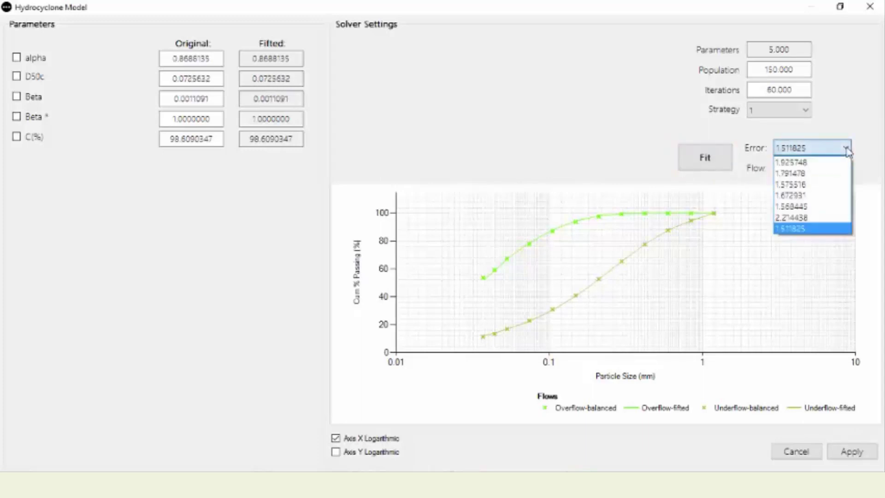
left_click(689, 170)
left_click(691, 168)
left_click(700, 165)
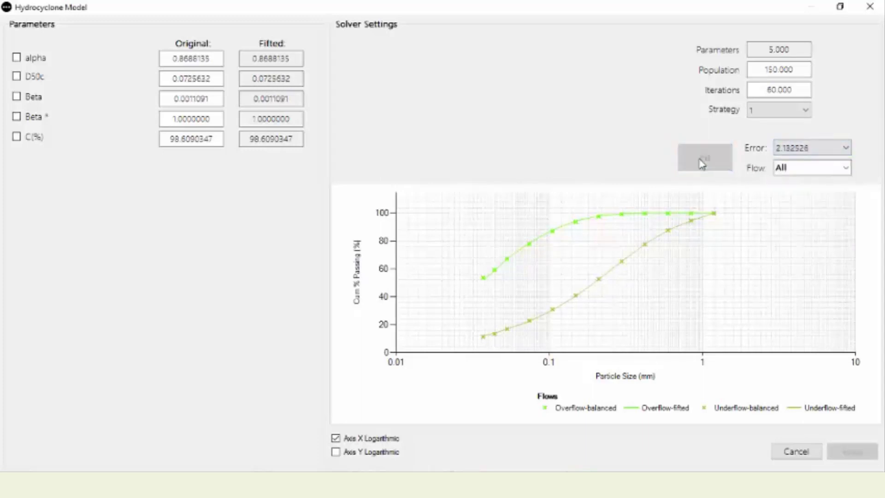
Step: Select the fit run with error 1.508040 and apply its parameters to the hydrocyclone model
left_click(846, 148)
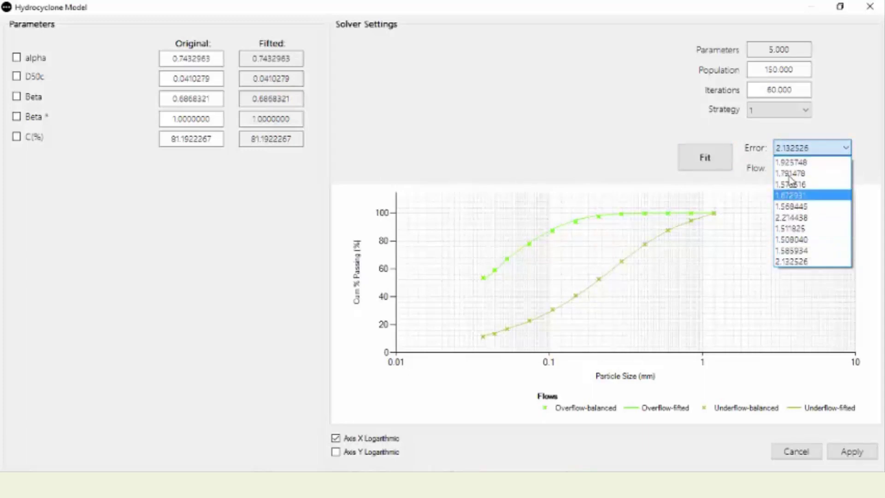
left_click(789, 239)
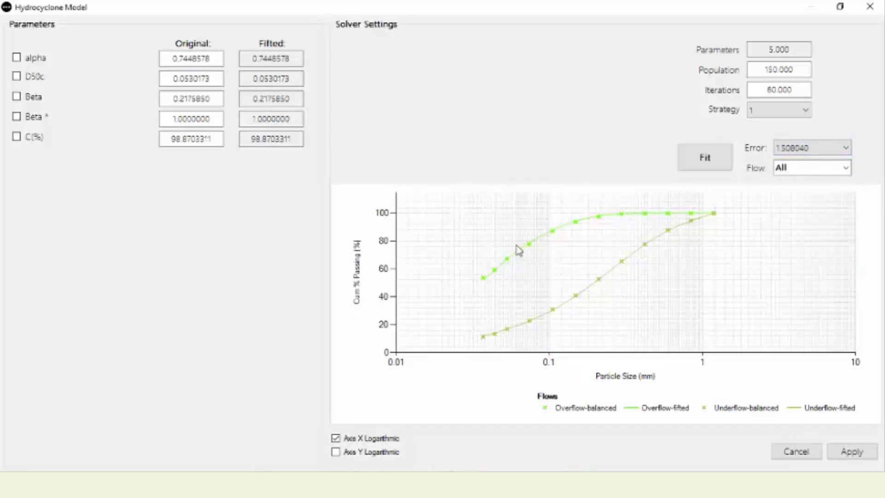
left_click(839, 7)
left_click(764, 8)
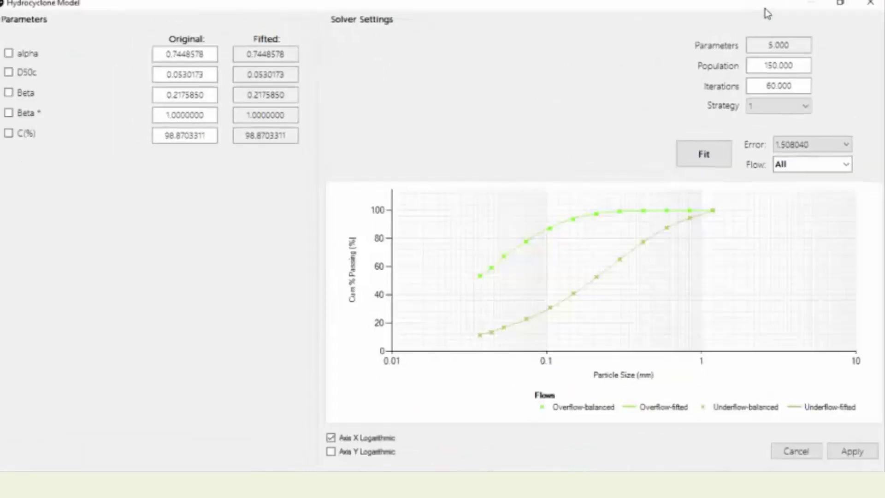
left_click(846, 152)
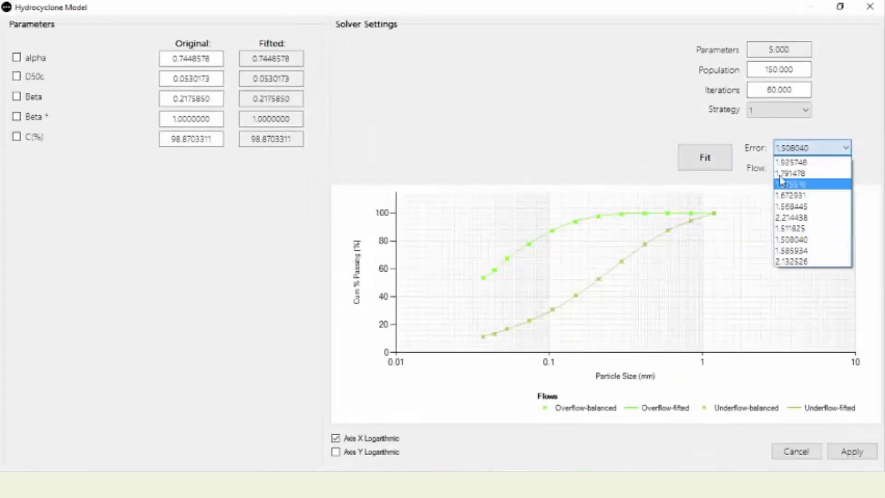
left_click(783, 239)
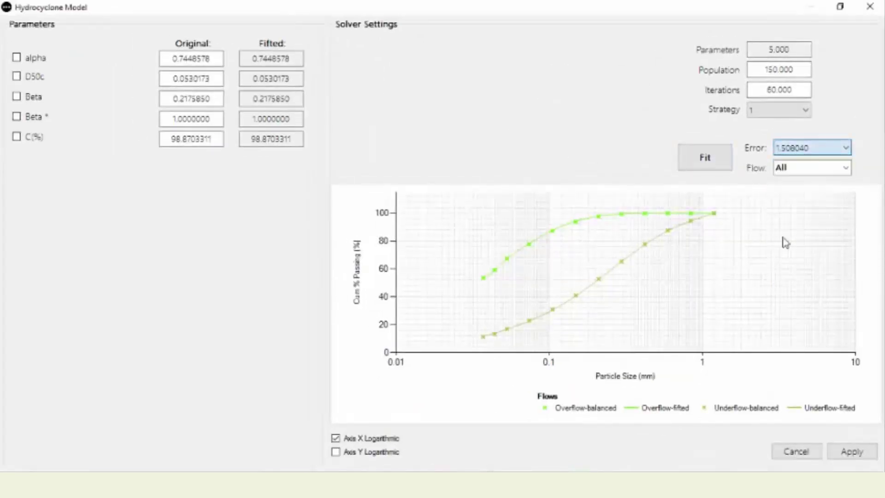
left_click(851, 451)
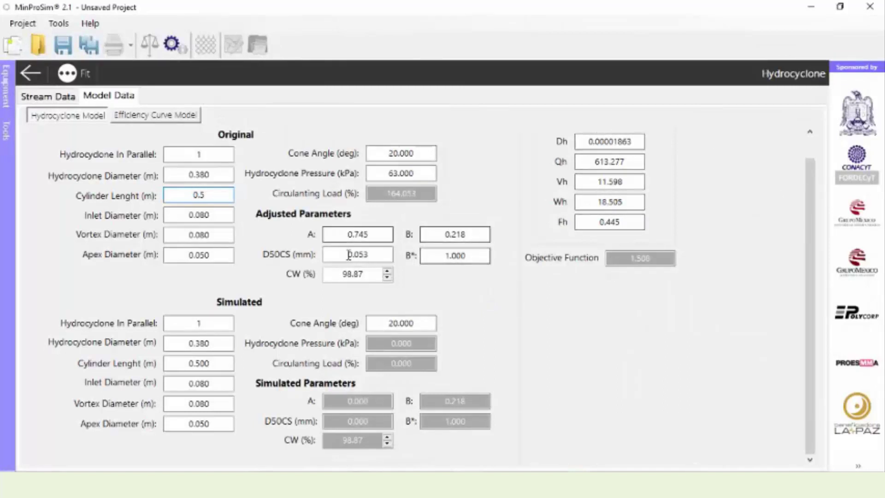
Step: Compare the balanced and fitted size and stream data for the hydrocyclone's Overflow (Fine) and Underflow (Coarse) streams
left_click(48, 96)
left_click(107, 127)
left_click(103, 149)
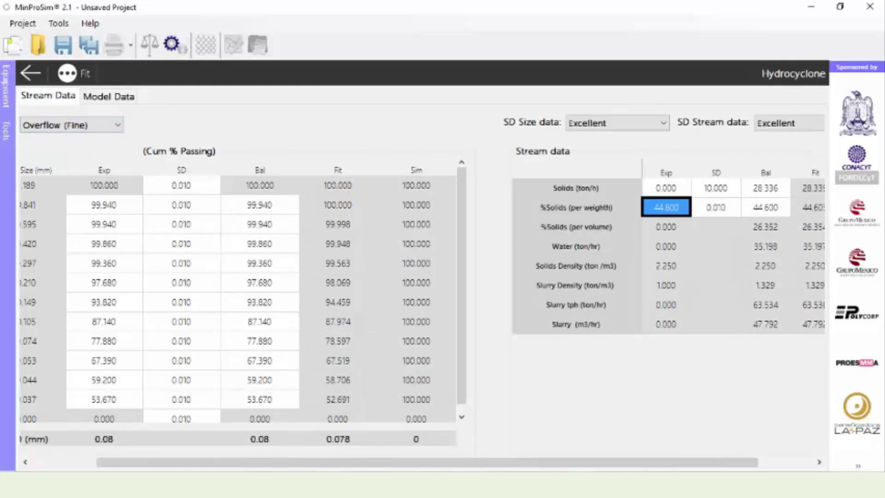
left_click_drag(375, 465, 614, 458)
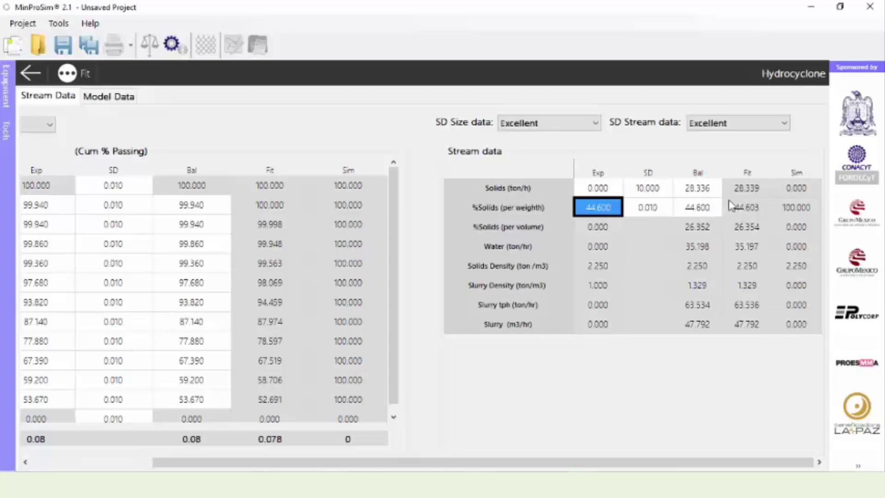
left_click(138, 465)
left_click(193, 124)
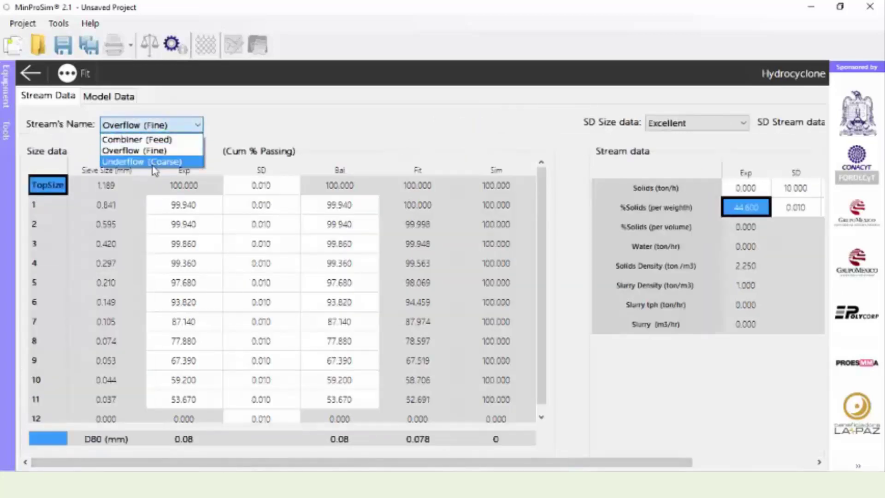
left_click(152, 161)
left_click_drag(200, 463, 322, 462)
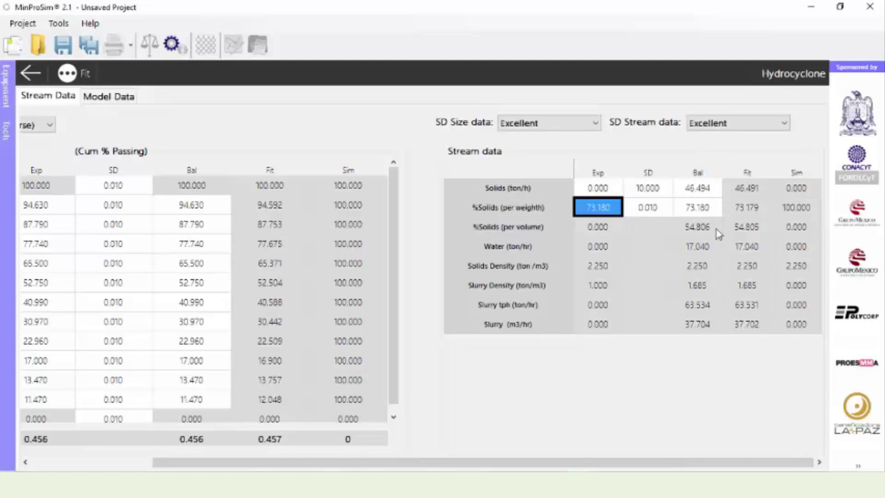
Step: Return to the flowsheet and graph the hydrocyclone's balanced and fitted overflow and underflow curves on a logarithmic X axis
left_click(32, 74)
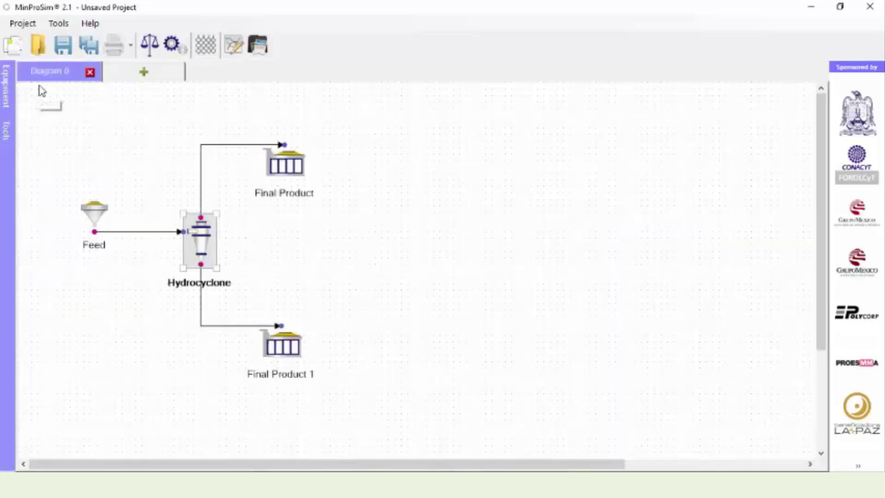
left_click(242, 46)
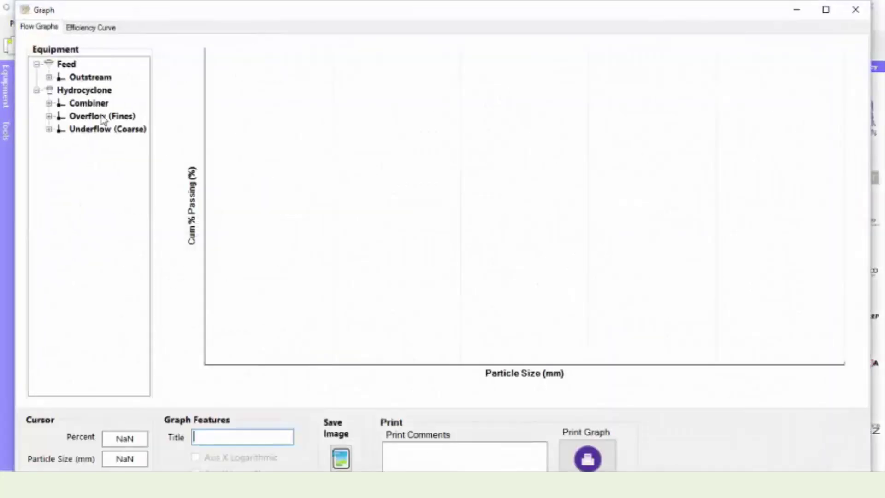
left_click(51, 117)
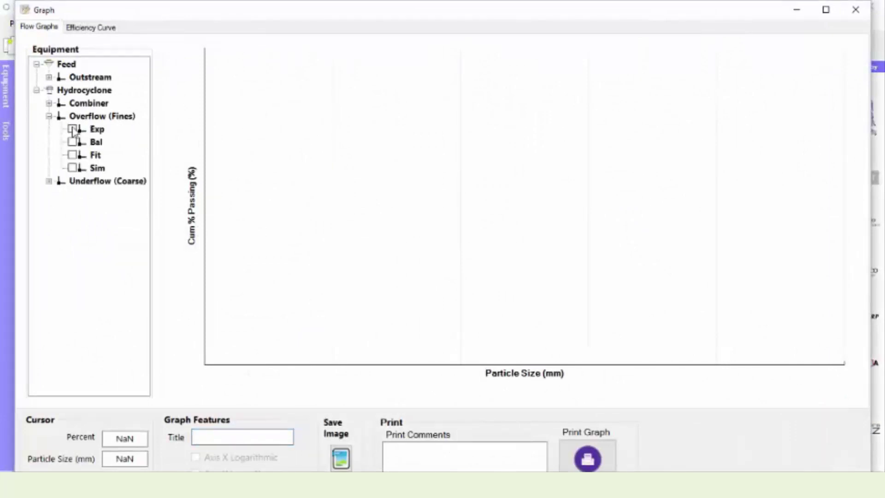
left_click(72, 142)
left_click(73, 155)
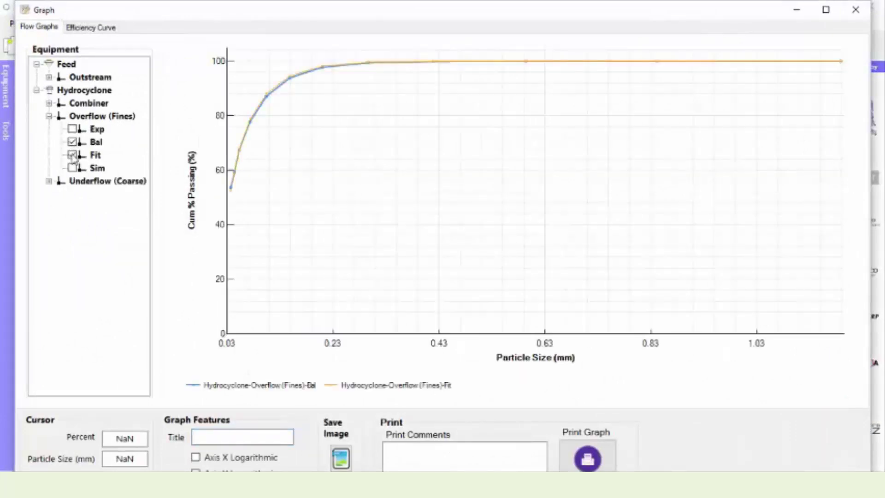
left_click(48, 181)
left_click(72, 206)
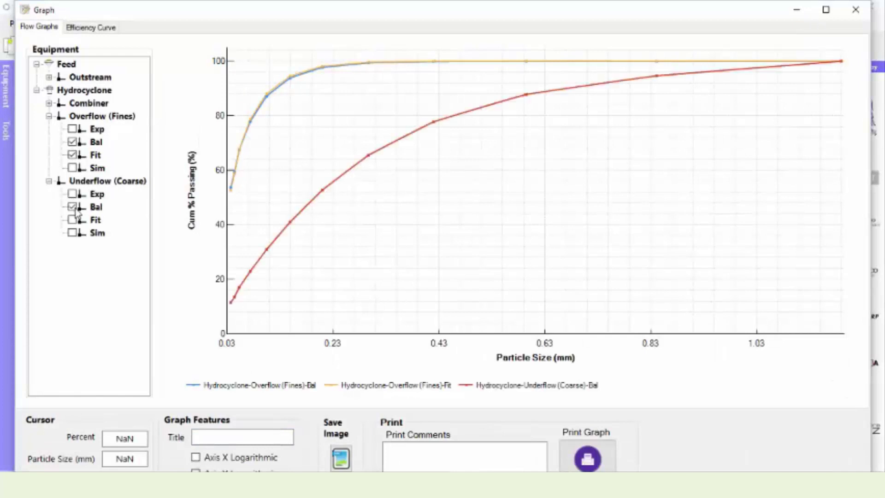
left_click(72, 220)
left_click(195, 457)
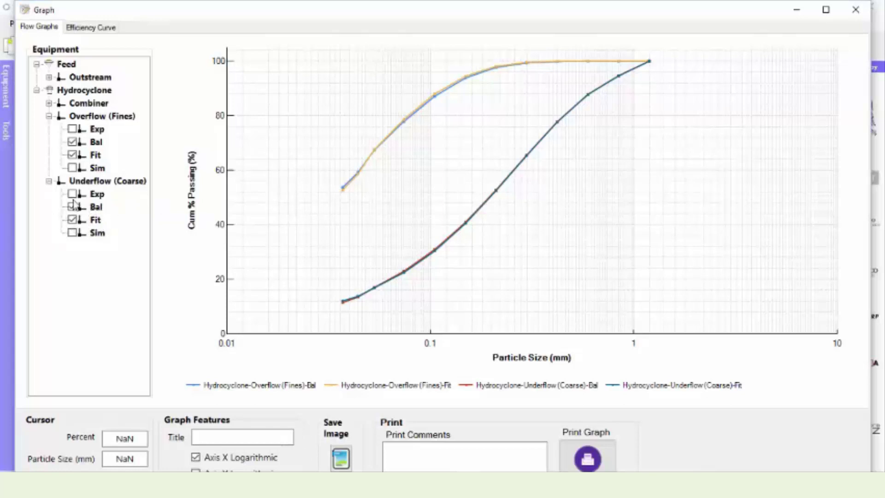
Step: Overlay the feed outstream's experimental and balanced curves for comparison, remove both from the plot, and close the graph
left_click(49, 78)
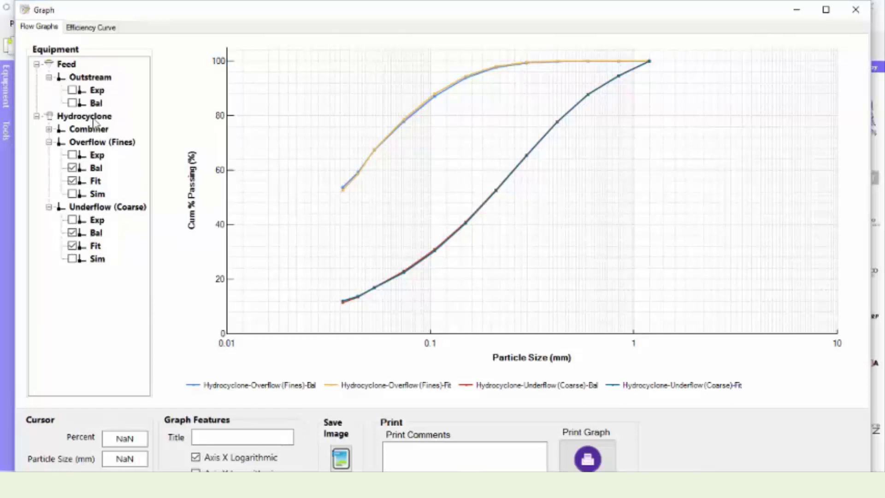
left_click(73, 90)
left_click(73, 103)
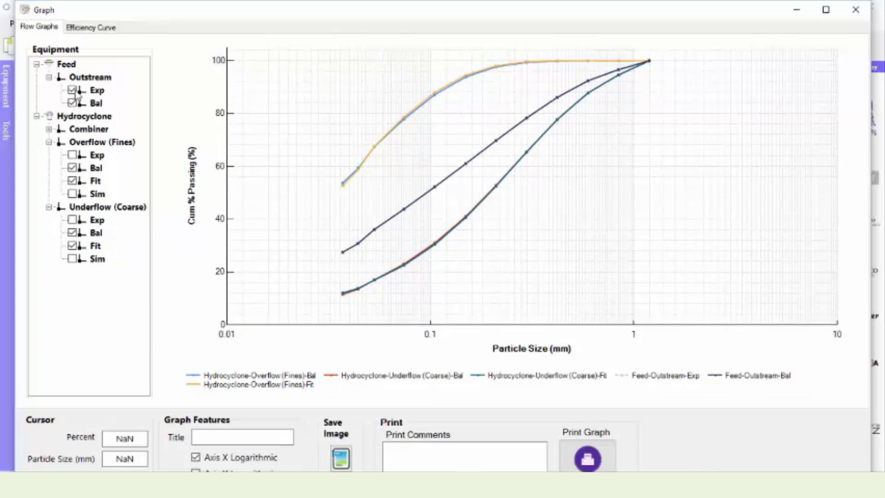
left_click(74, 91)
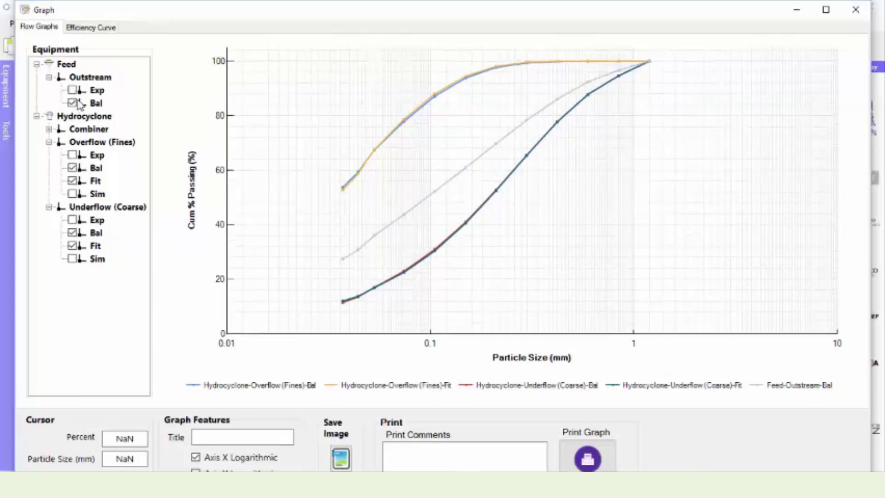
left_click(74, 103)
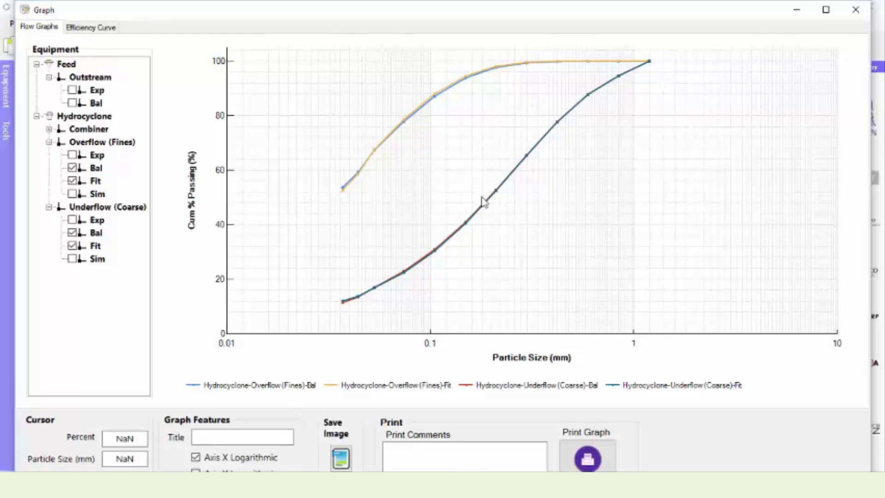
left_click(853, 11)
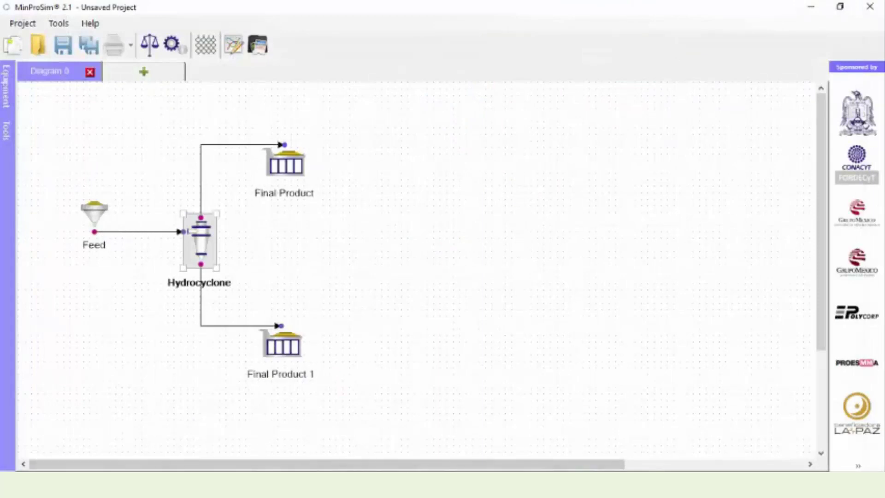
Step: Run the simulation of the hydrocyclone circuit and acknowledge the result
mouse_move(412, 483)
left_click(167, 184)
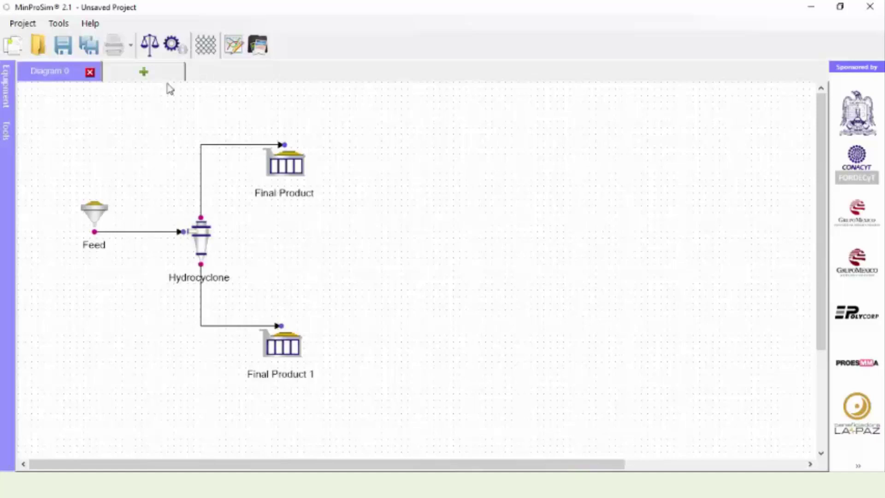
left_click(175, 46)
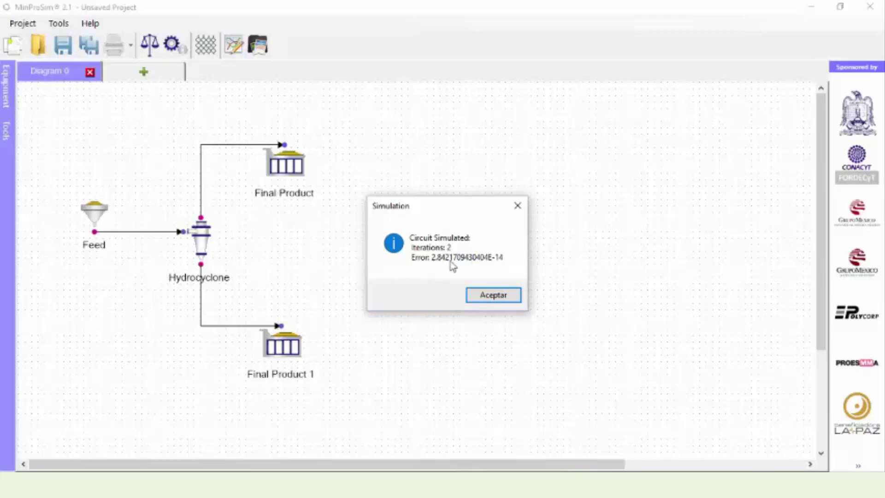
left_click(493, 295)
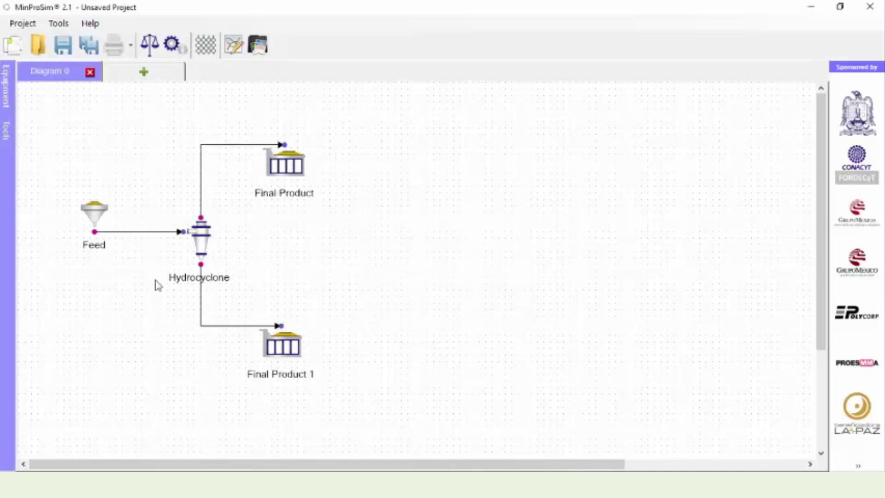
Step: Open the flow graphs and plot the balanced and simulated curves of the hydrocyclone's Overflow (Fines) stream
left_click(235, 45)
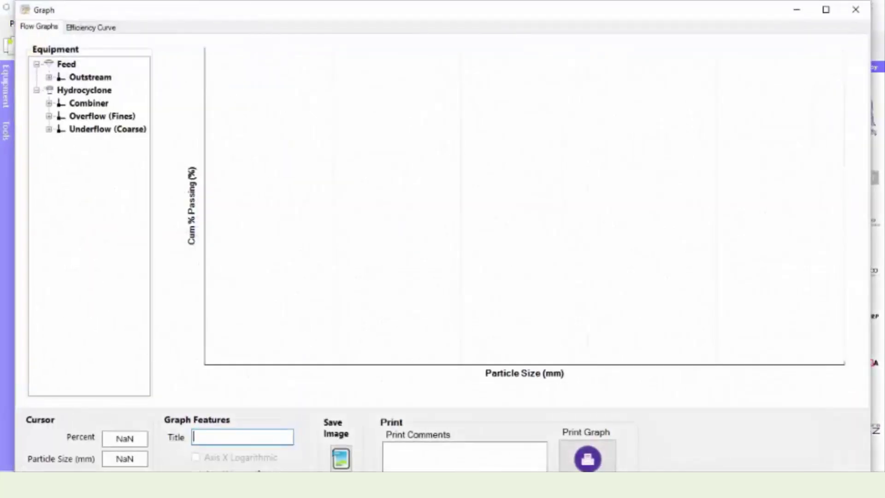
left_click(826, 9)
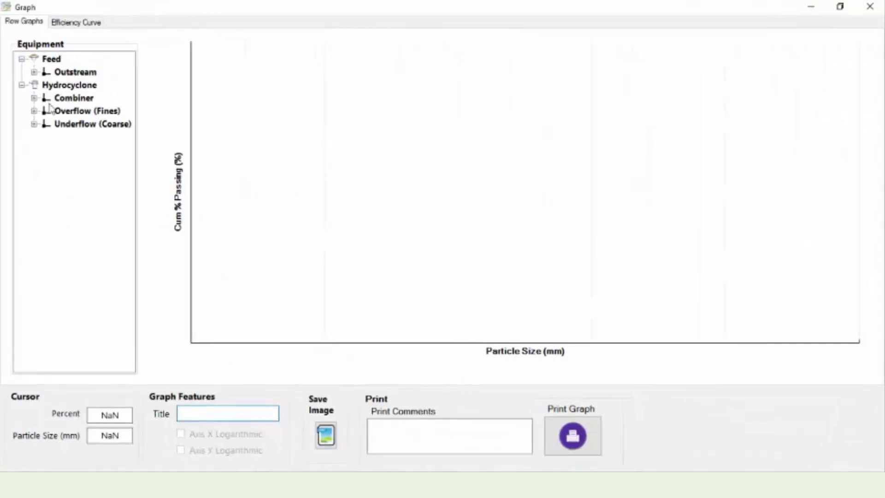
left_click(33, 111)
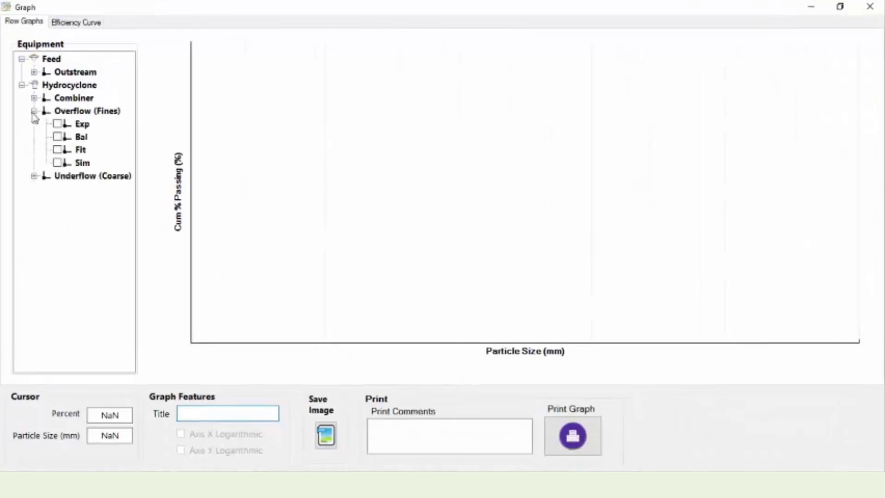
left_click(57, 137)
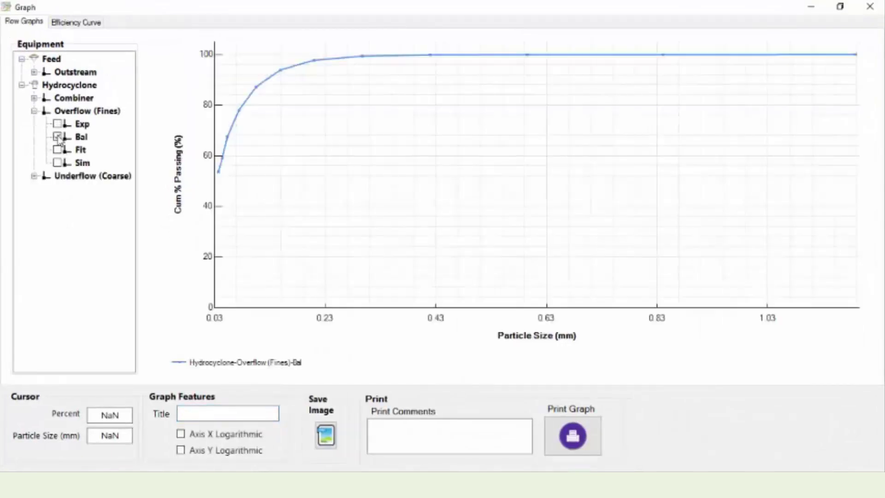
left_click(57, 162)
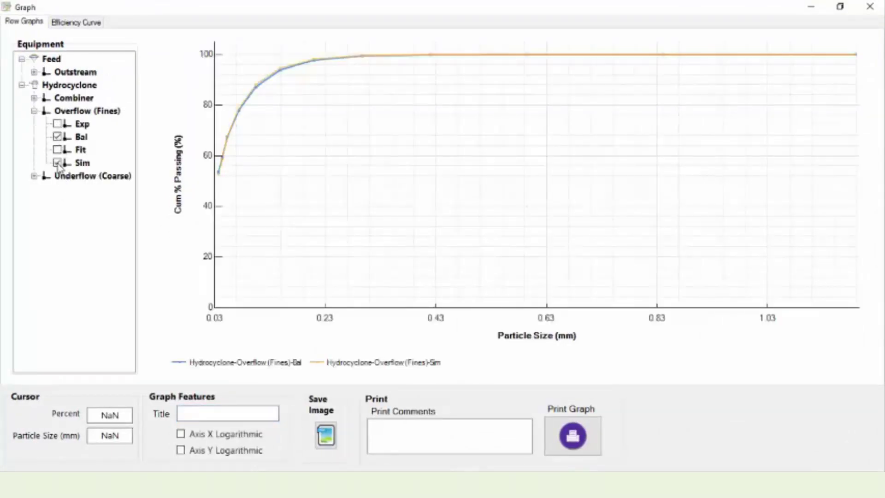
Step: Add the Underflow (Coarse) balanced and simulated curves on a logarithmic X axis, and close the graph after comparing
left_click(34, 176)
left_click(57, 201)
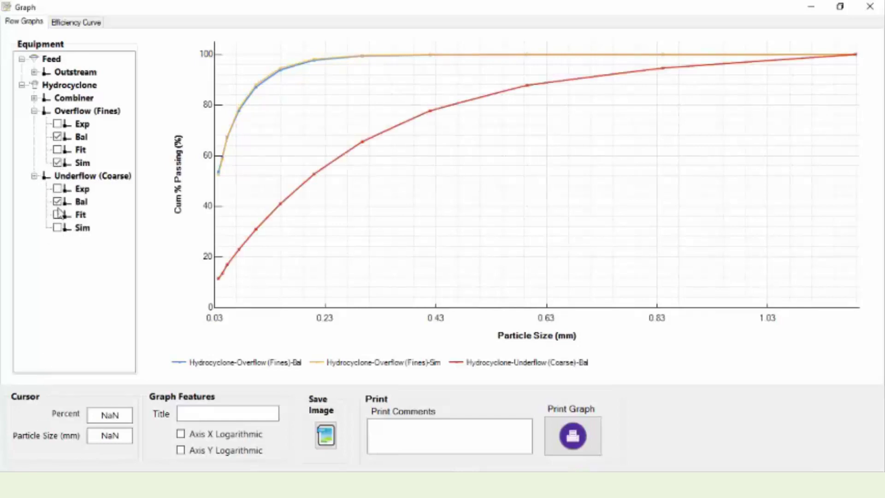
left_click(57, 228)
left_click(180, 435)
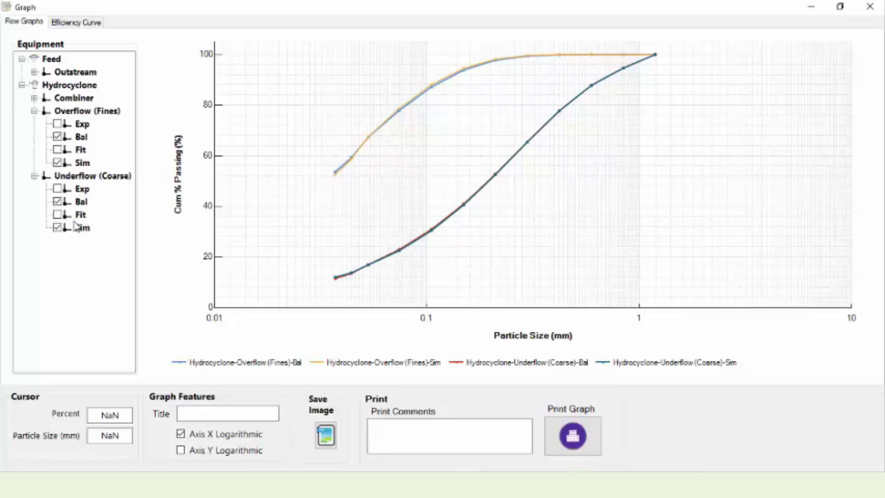
left_click(869, 7)
Step: Compare the balanced, fitted and simulated size and stream data for the hydrocyclone's Overflow (Fine) stream
double_click(199, 238)
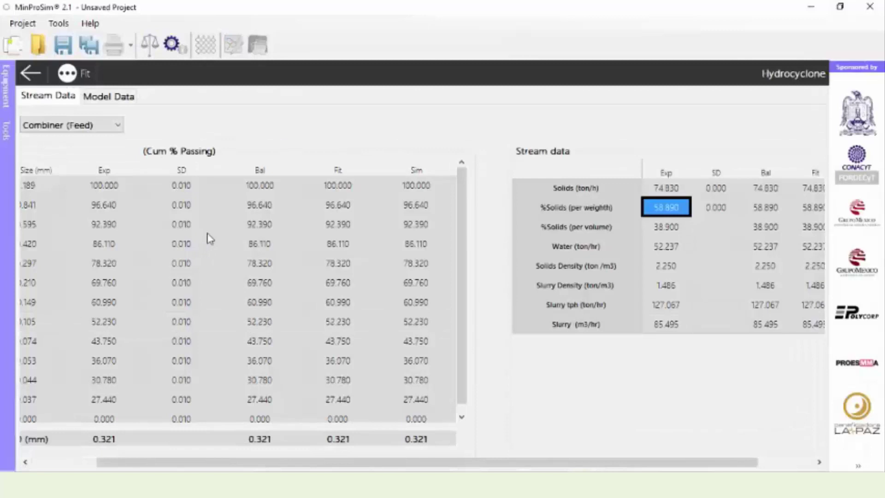
left_click(103, 125)
left_click(86, 150)
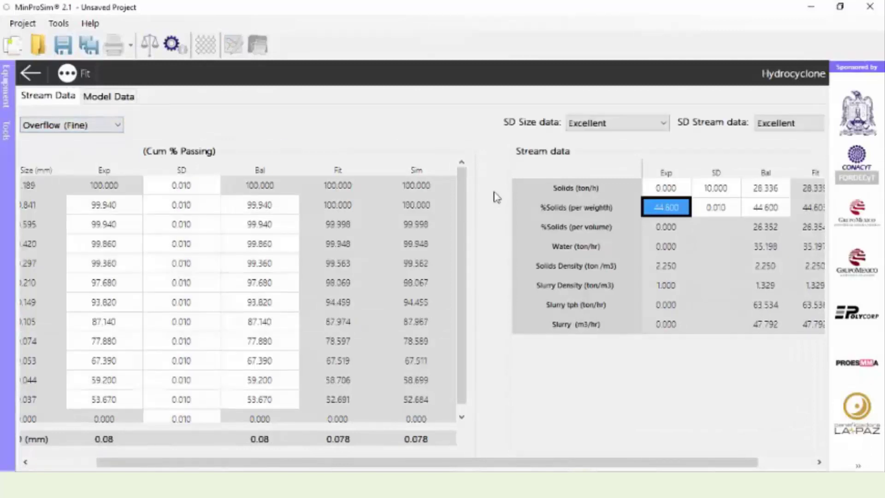
left_click_drag(405, 467, 461, 468)
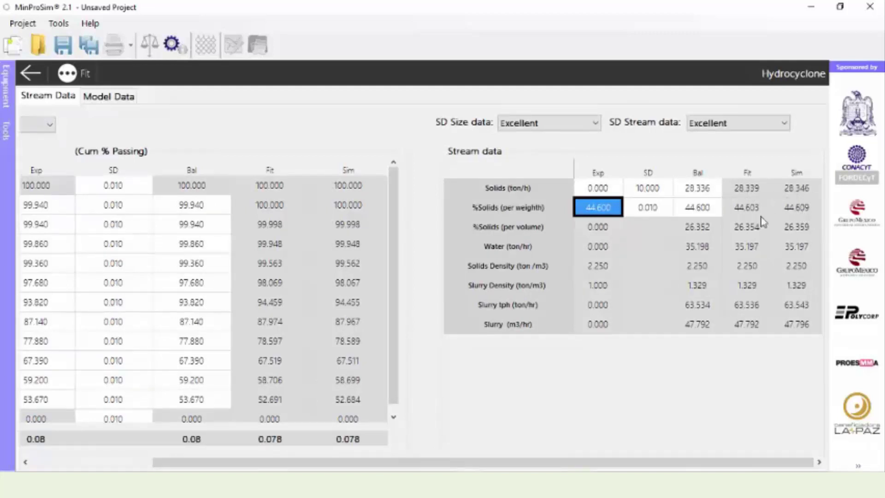
left_click(111, 460)
Step: Compare the balanced, fitted and simulated data for the Underflow (Coarse) stream and return to the flowsheet
left_click(187, 129)
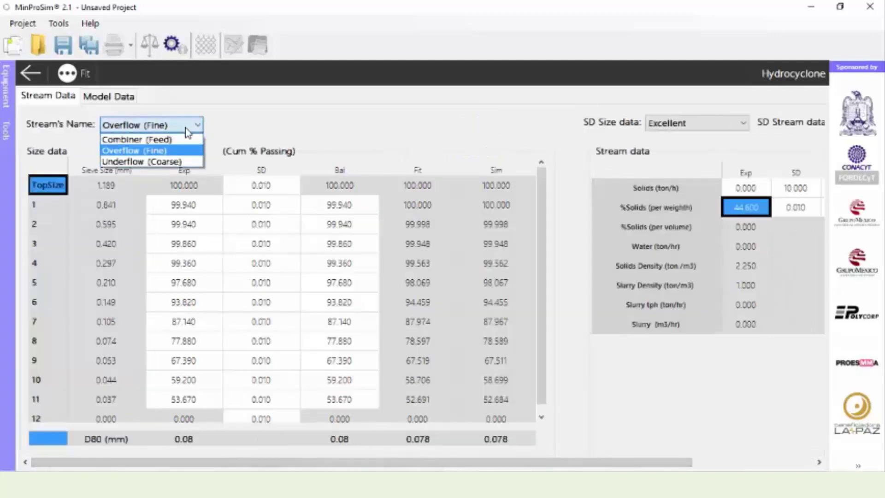
left_click(157, 162)
left_click_drag(501, 462, 622, 462)
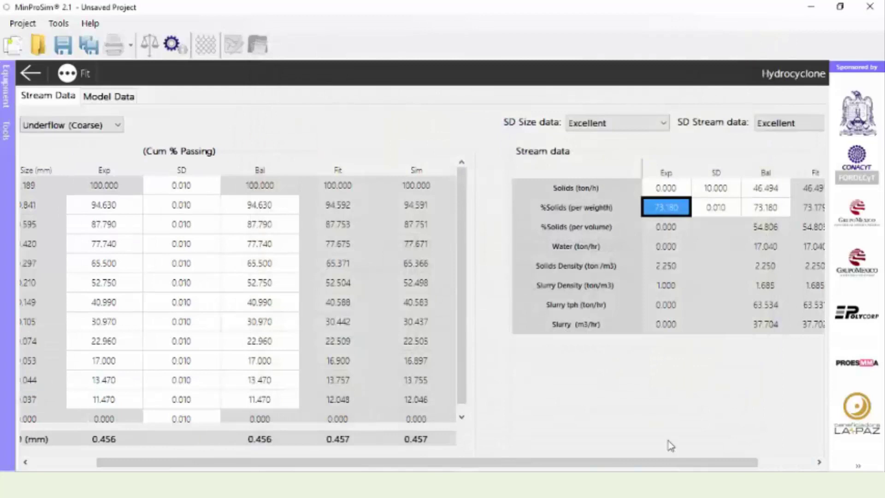
left_click_drag(642, 462, 698, 462)
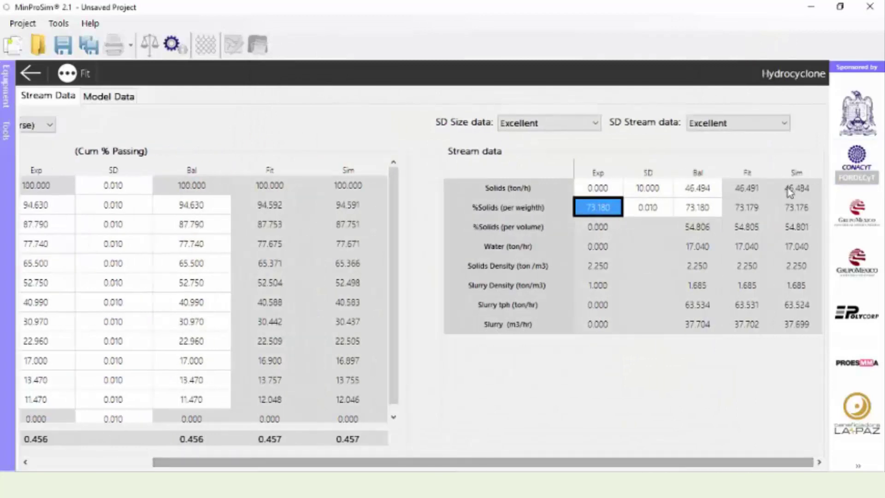
left_click_drag(352, 464, 231, 463)
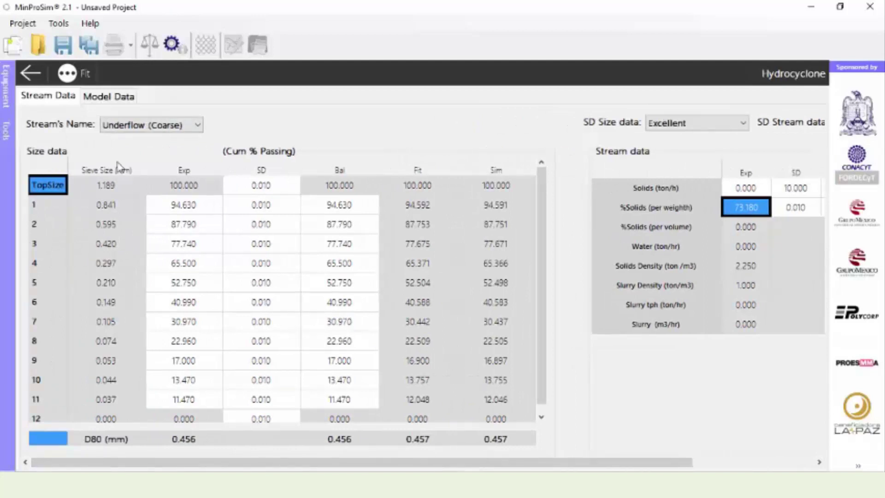
left_click(30, 73)
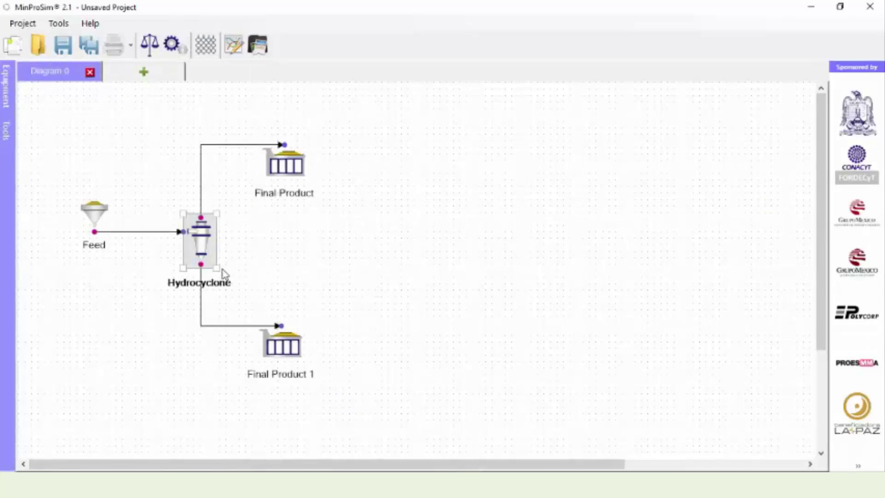
Step: Set the hydrocyclone's simulated apex diameter to 0.04 m in its model data and rerun the simulation
double_click(203, 241)
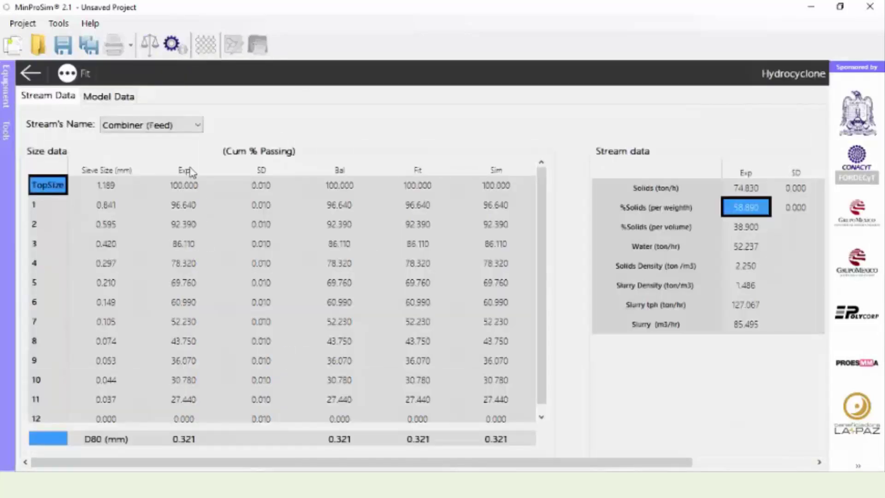
left_click(111, 98)
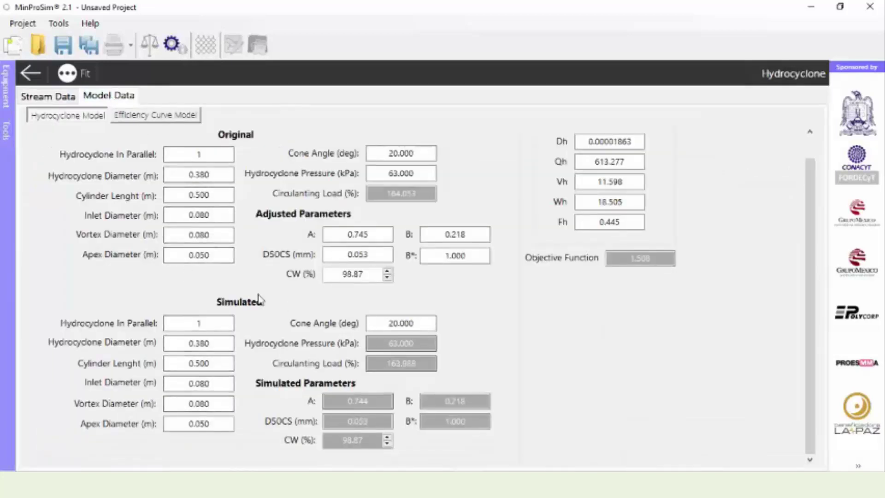
left_click(208, 424)
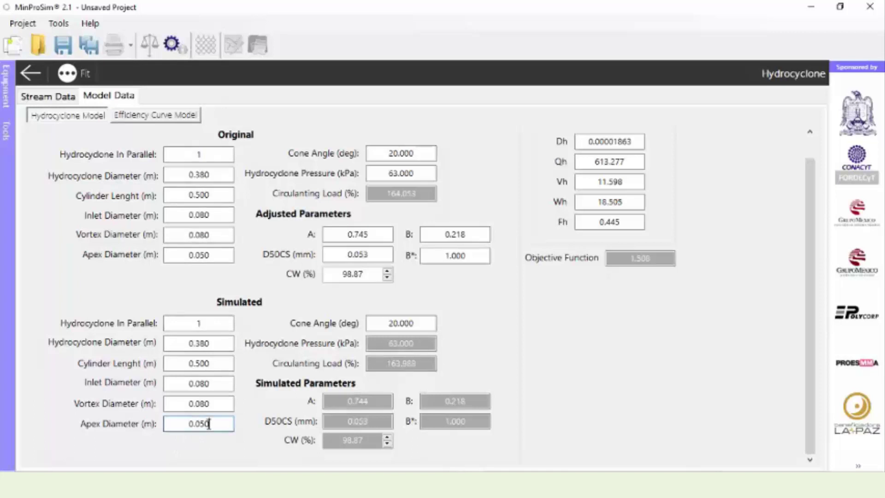
type("5")
left_click(170, 51)
left_click(510, 294)
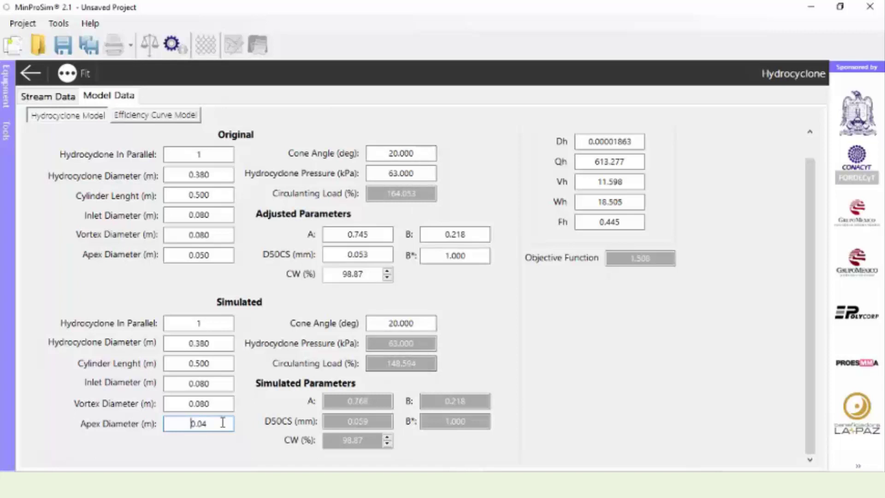
Step: Return to the flowsheet and graph the hydrocyclone's fitted and simulated Underflow (Coarse) curves on a logarithmic X axis
left_click(31, 73)
left_click(234, 44)
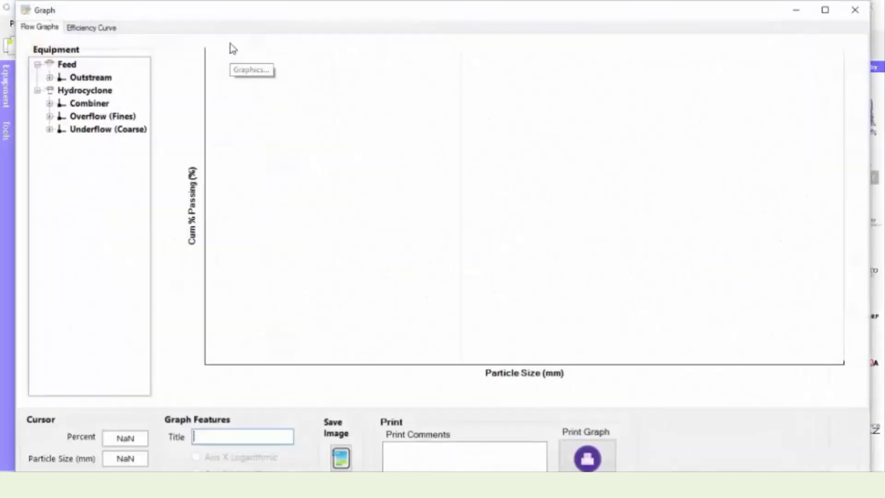
left_click(49, 129)
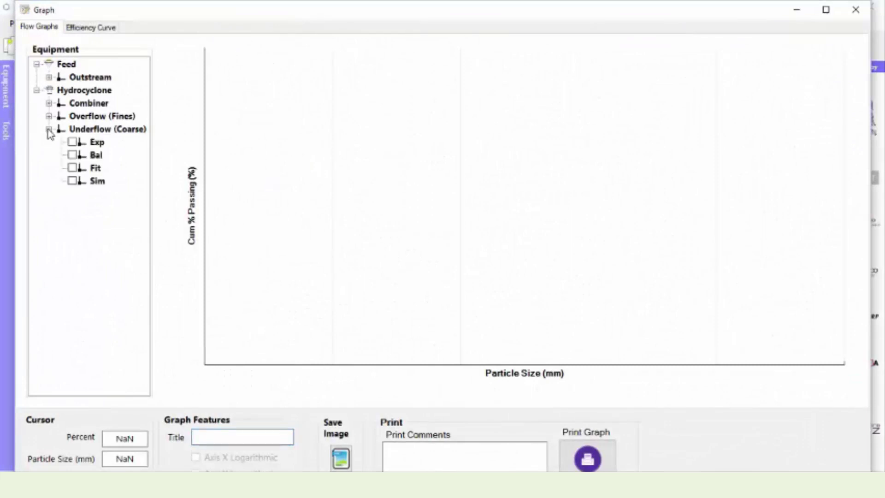
left_click(72, 168)
left_click(74, 181)
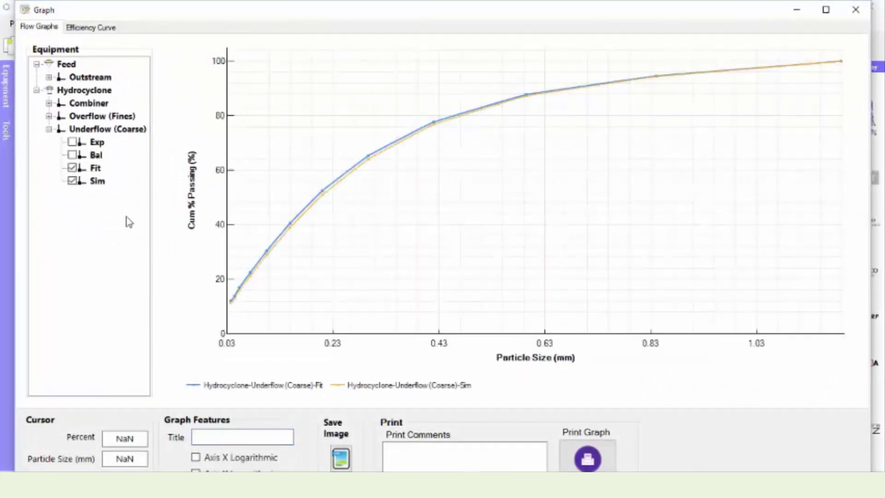
left_click(195, 457)
Step: Add the fitted and simulated Overflow (Fines) curves to the plot, and close the graph after comparing
left_click(49, 116)
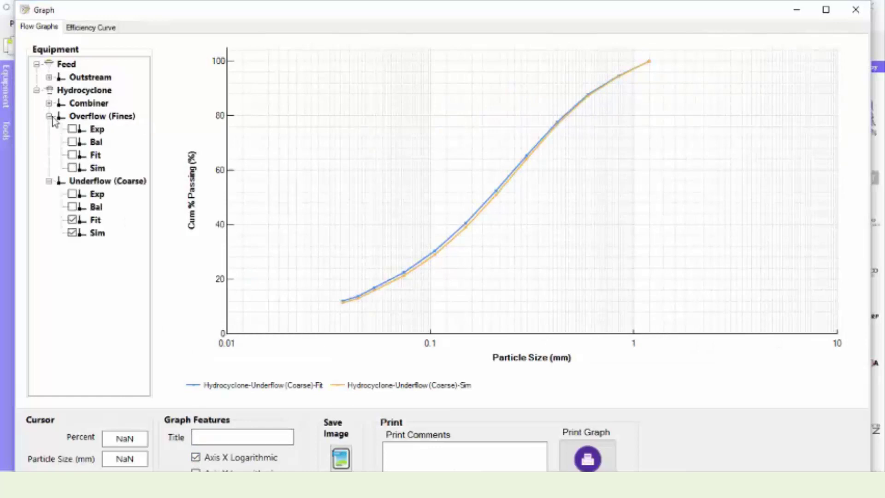
left_click(72, 155)
left_click(72, 168)
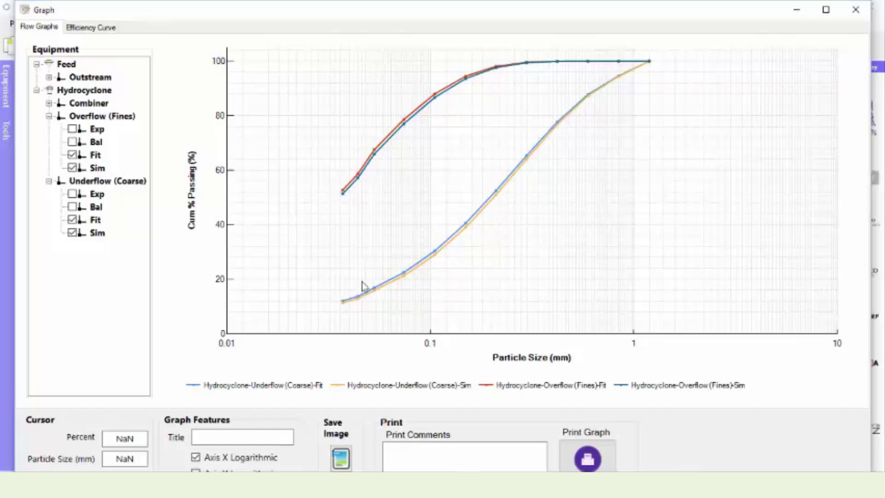
left_click(855, 9)
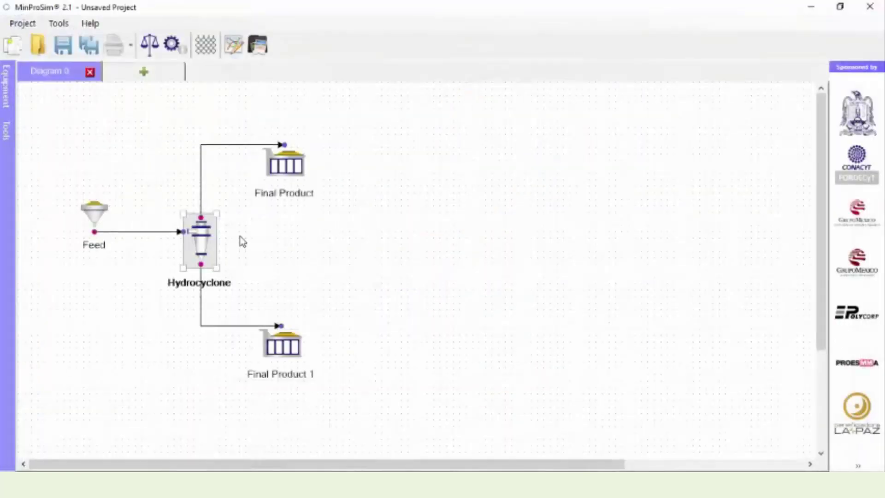
Step: Compare the fitted and simulated size and stream data of the Overflow (Fine) stream for the changed apex diameter
double_click(203, 246)
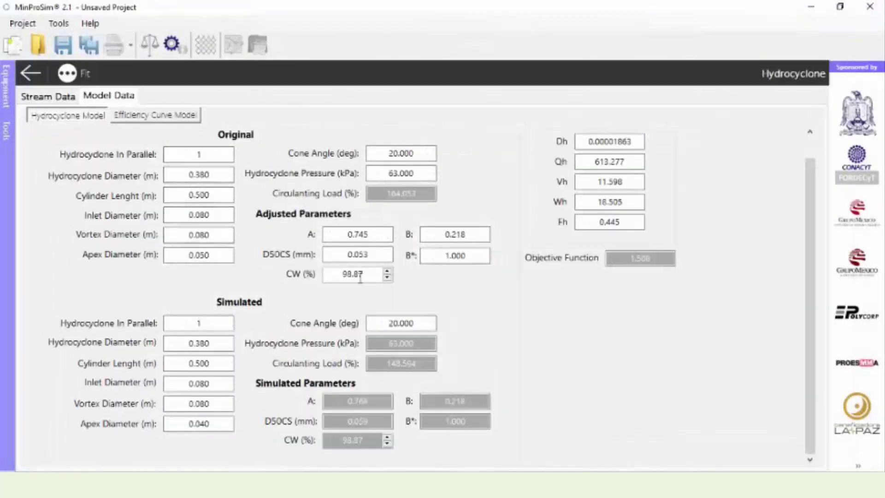
left_click(48, 96)
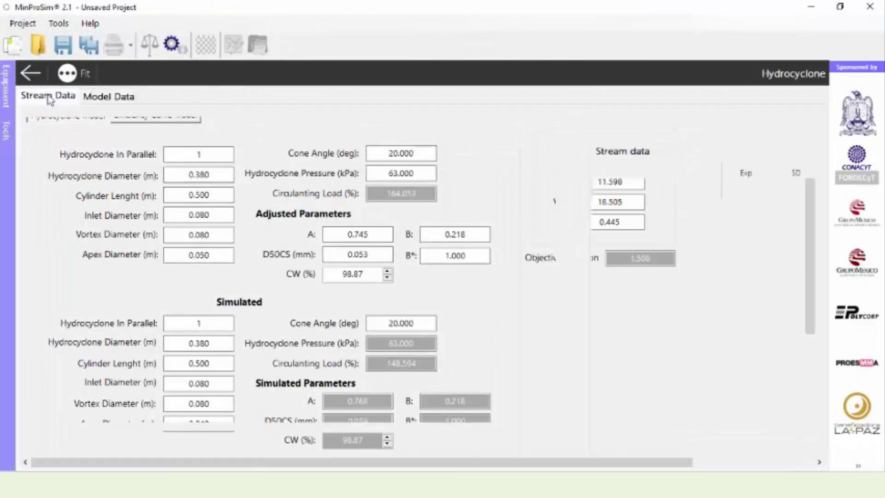
left_click(151, 132)
left_click(138, 148)
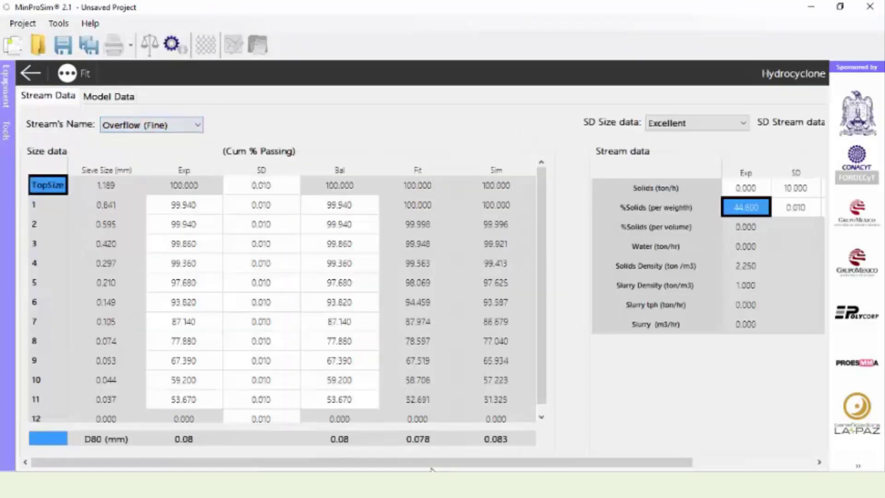
left_click_drag(496, 460, 618, 461)
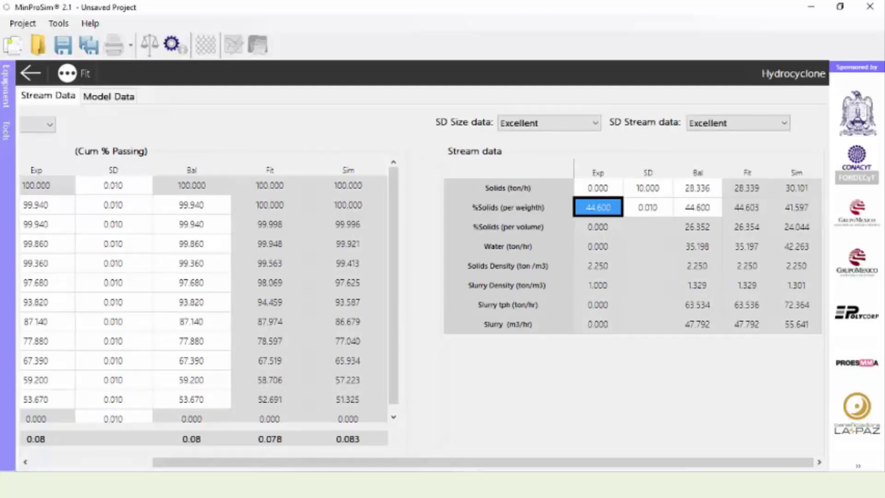
left_click(128, 465)
Step: Compare the fitted and simulated size and stream data of the Underflow (Coarse) stream and return to the flowsheet
left_click(183, 127)
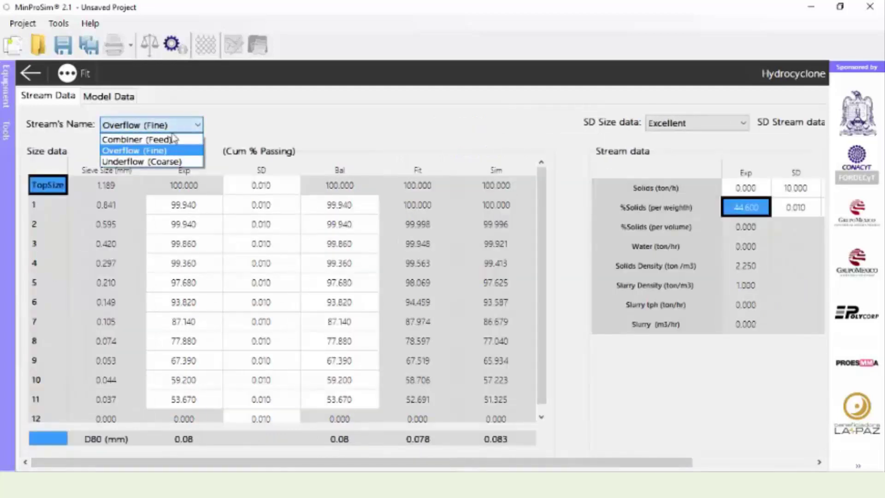
left_click(157, 163)
left_click_drag(260, 466, 383, 466)
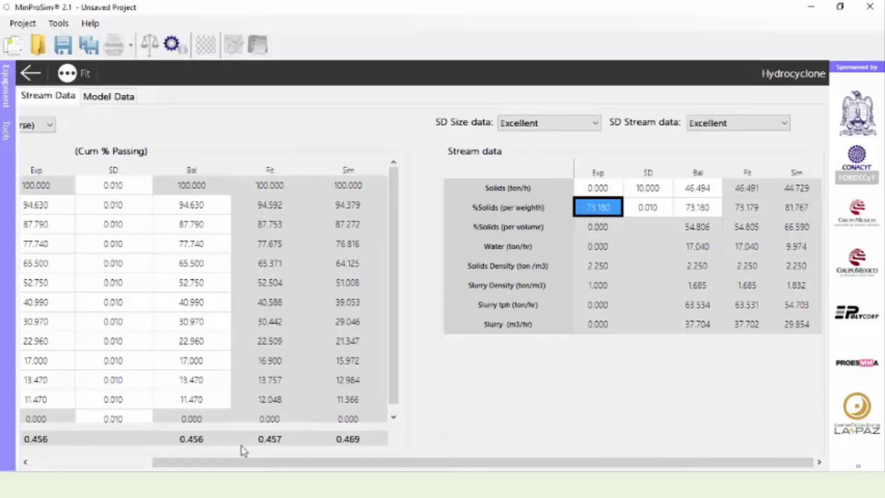
left_click_drag(221, 466, 106, 465)
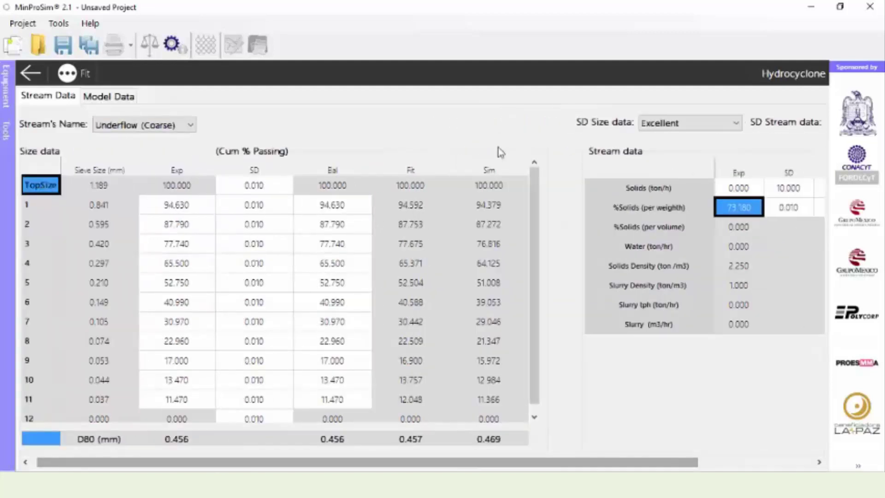
left_click_drag(562, 465, 676, 466)
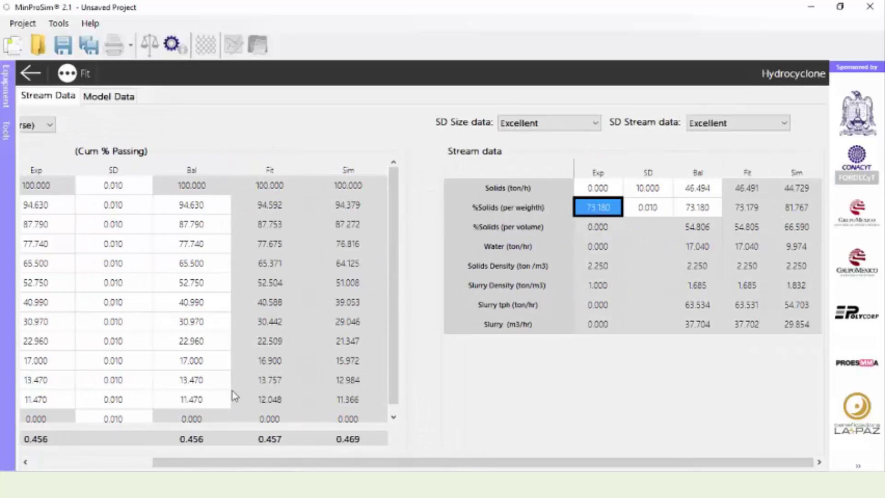
left_click_drag(262, 466, 159, 466)
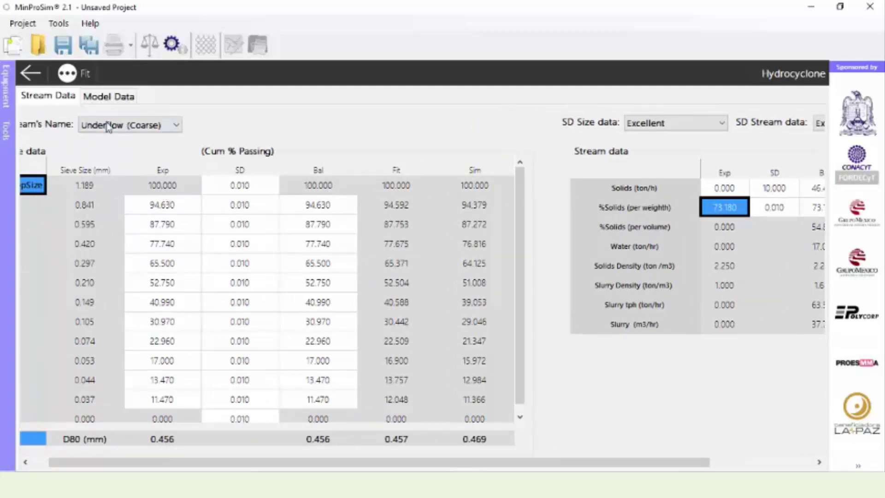
left_click(29, 83)
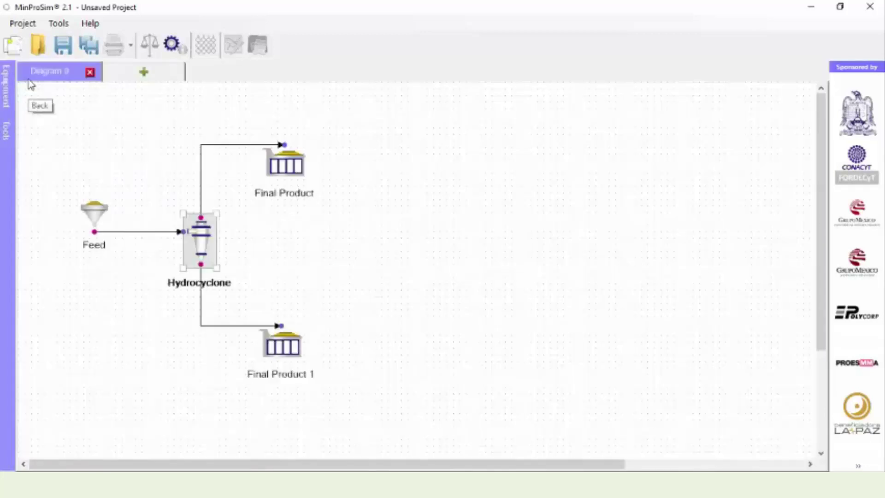
Step: Check the percent solids in the Feed's stream data and return to the flowsheet
double_click(94, 212)
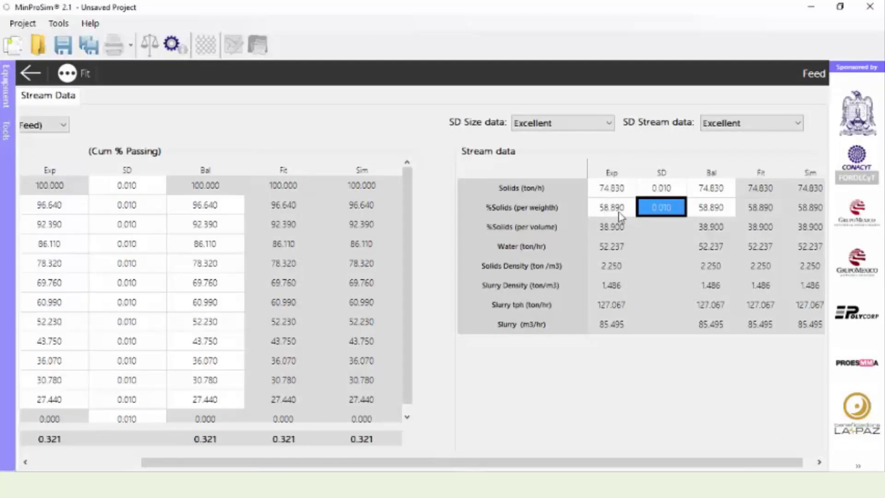
left_click(29, 73)
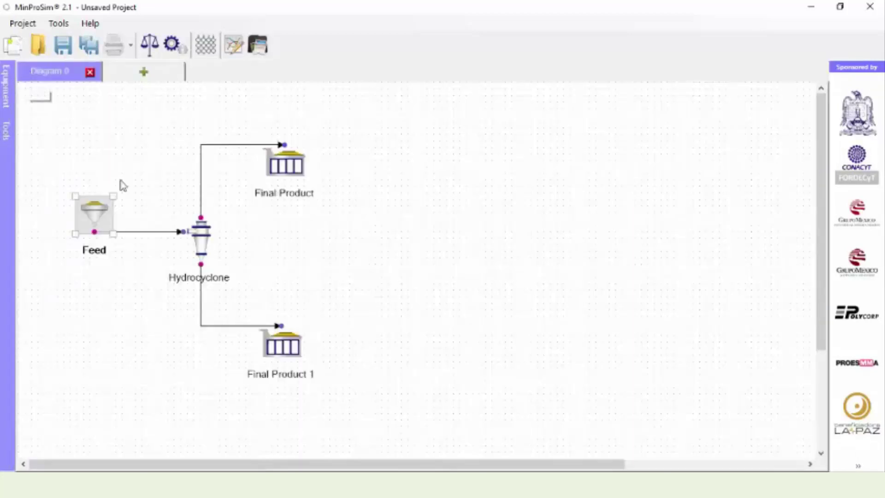
left_click(101, 156)
Step: Add a Water Feed above the Feed and connect its outlet to the Hydrocyclone's inlet
left_click(6, 88)
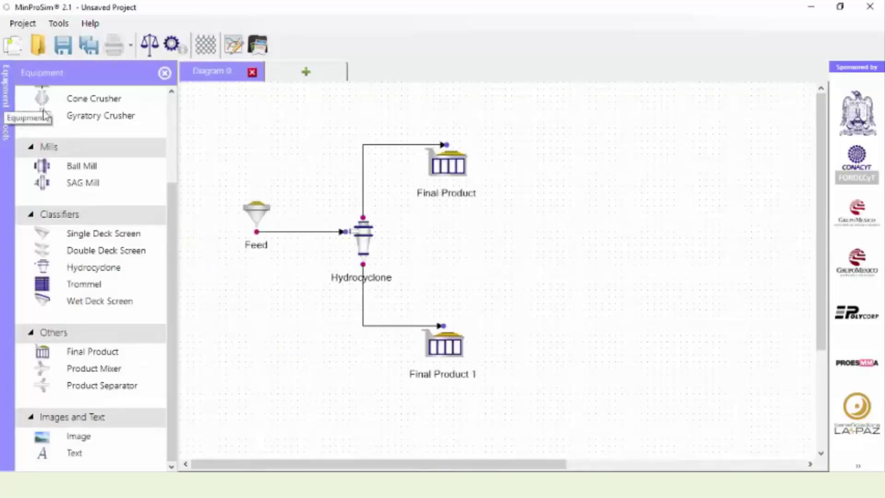
left_click_drag(167, 245, 87, 134)
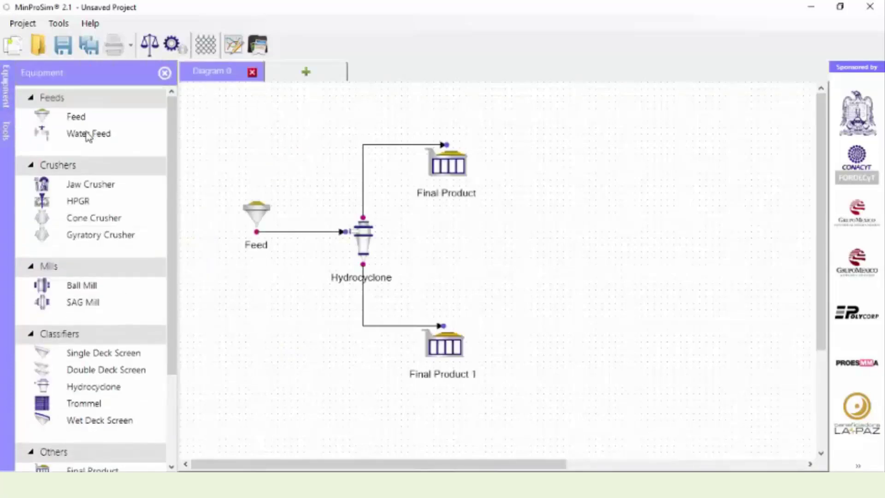
left_click(87, 134)
left_click(281, 145)
left_click_drag(291, 162, 346, 232)
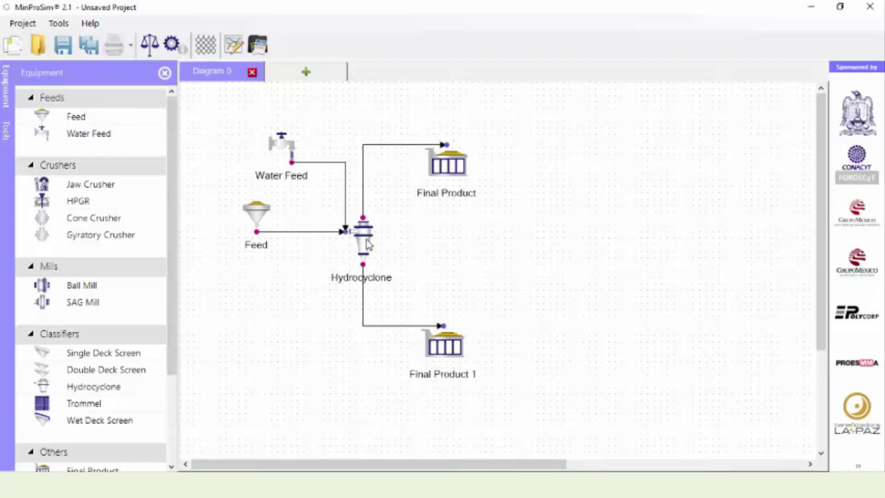
Step: Review the Hydrocyclone's Combiner (Feed) stream data and the Water Feed's Water Flow data
double_click(364, 240)
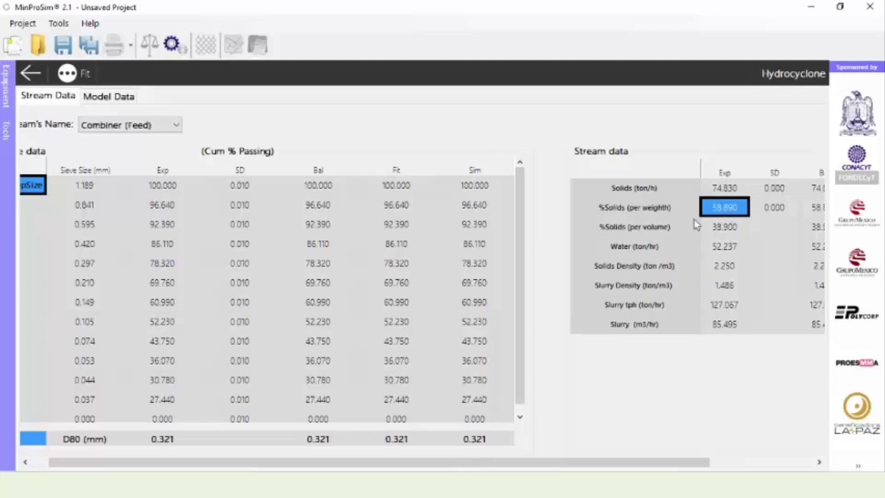
left_click(31, 73)
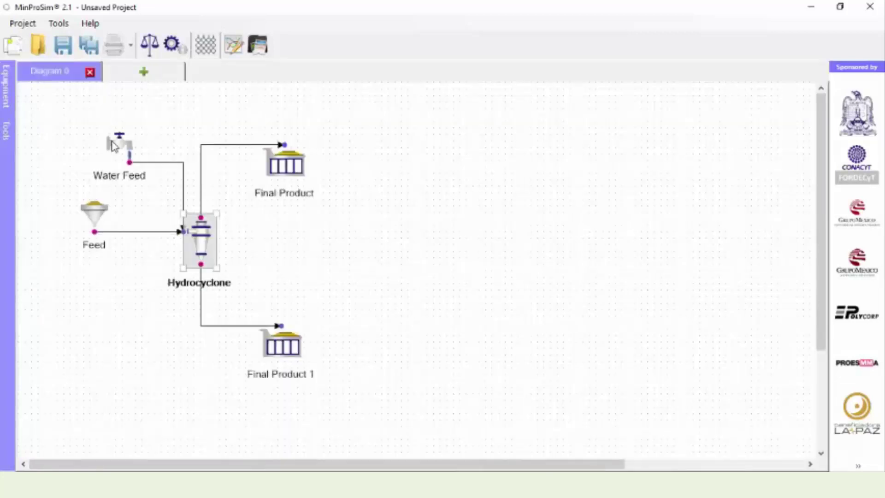
double_click(113, 146)
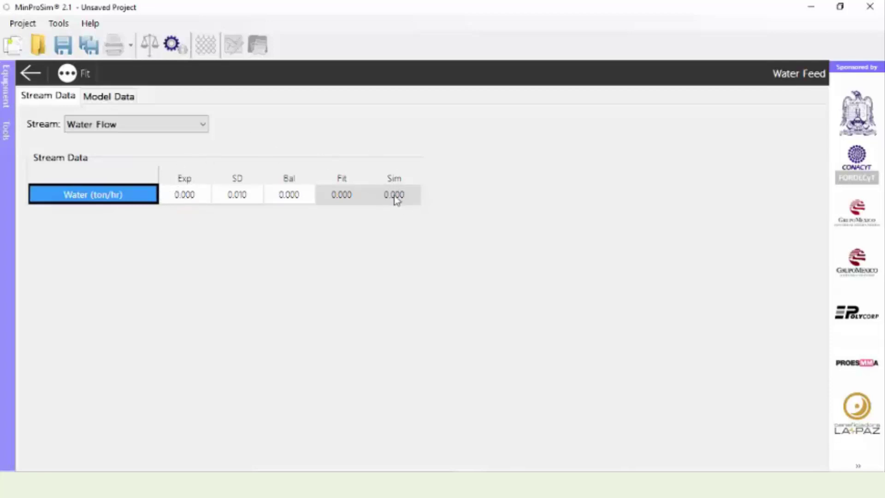
left_click(37, 74)
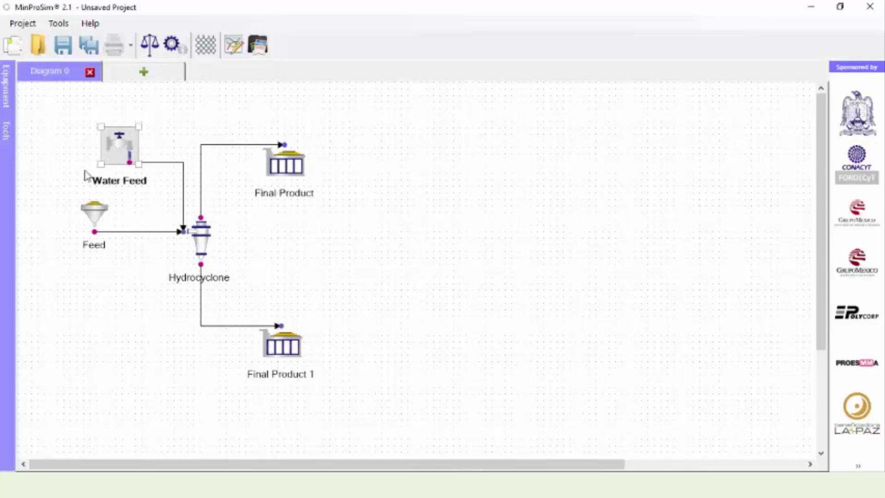
double_click(127, 152)
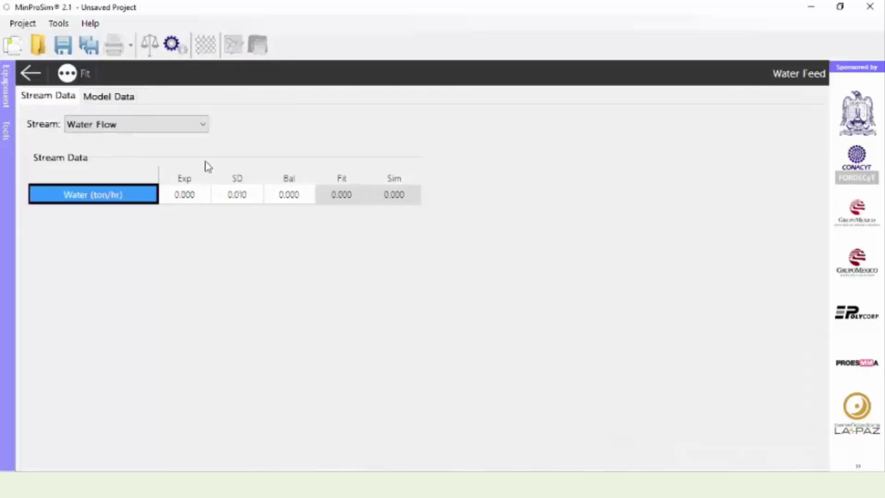
left_click(190, 199)
type("2")
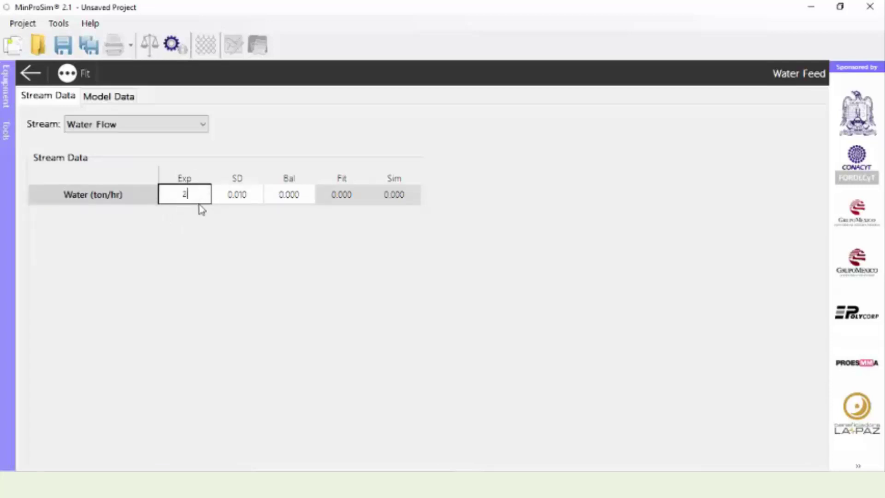
key("Escape")
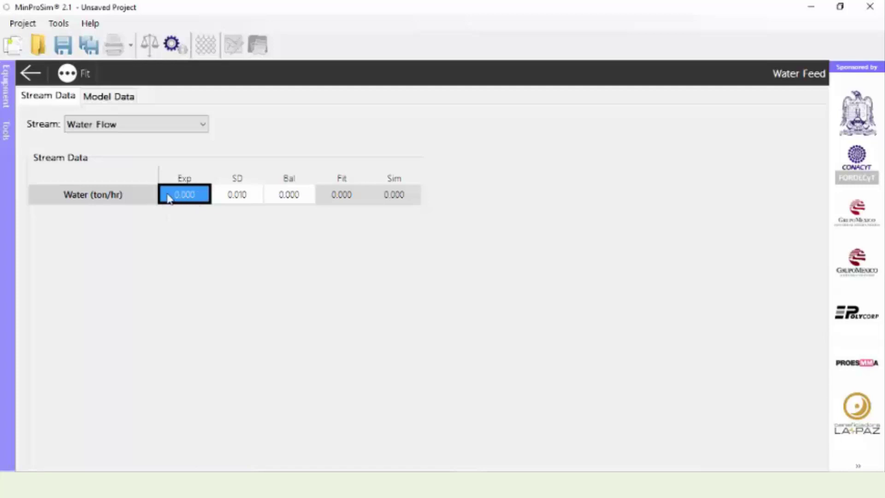
left_click(33, 80)
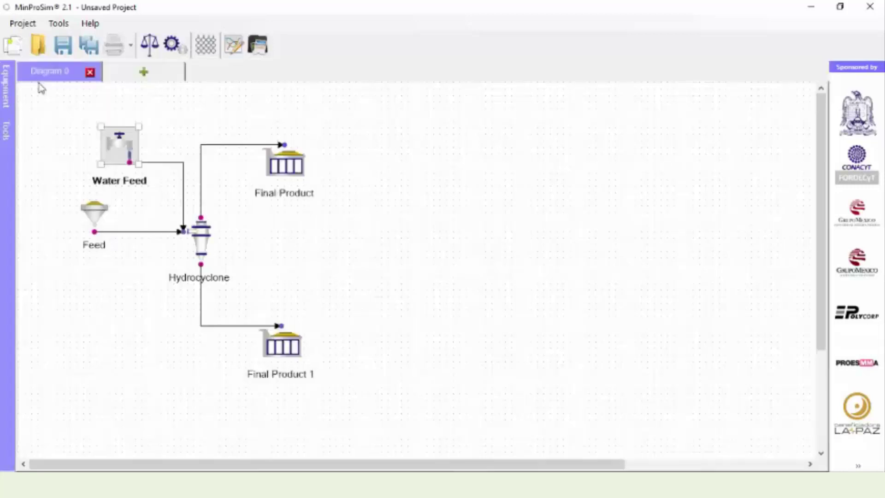
Step: Recheck the Feed's size and stream data, including its water and percent solids, and return to the flowsheet
double_click(94, 215)
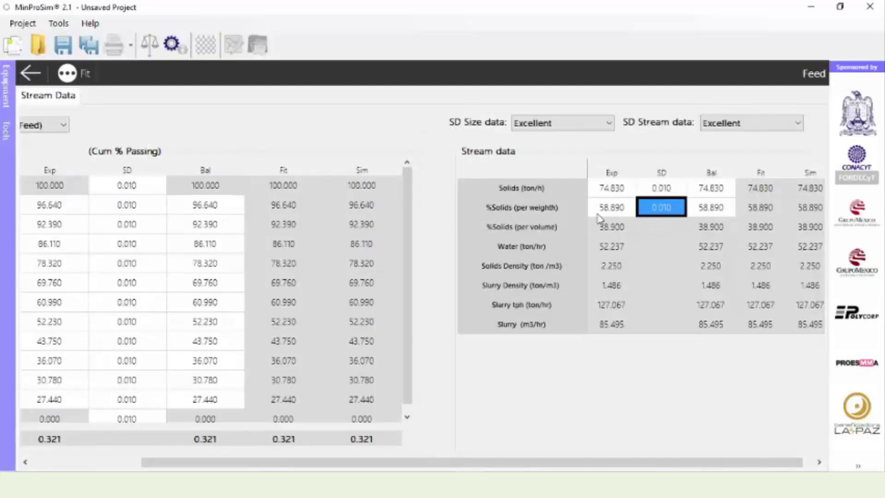
left_click(31, 73)
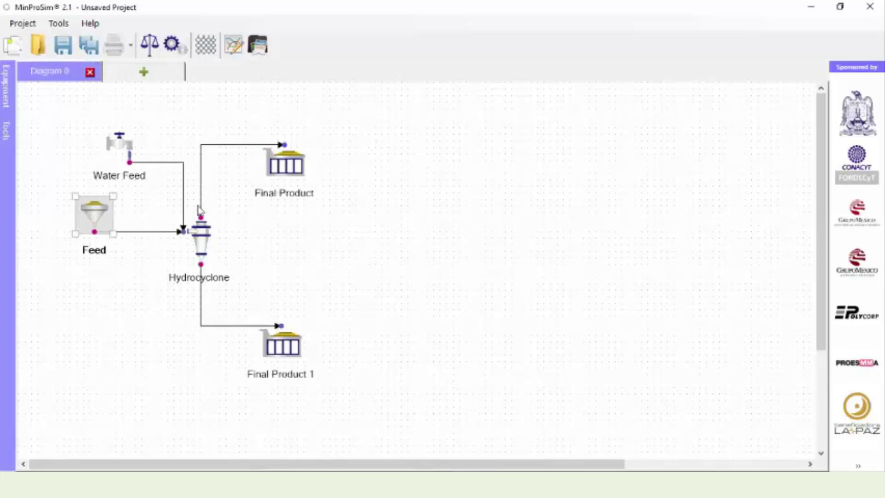
left_click(179, 263)
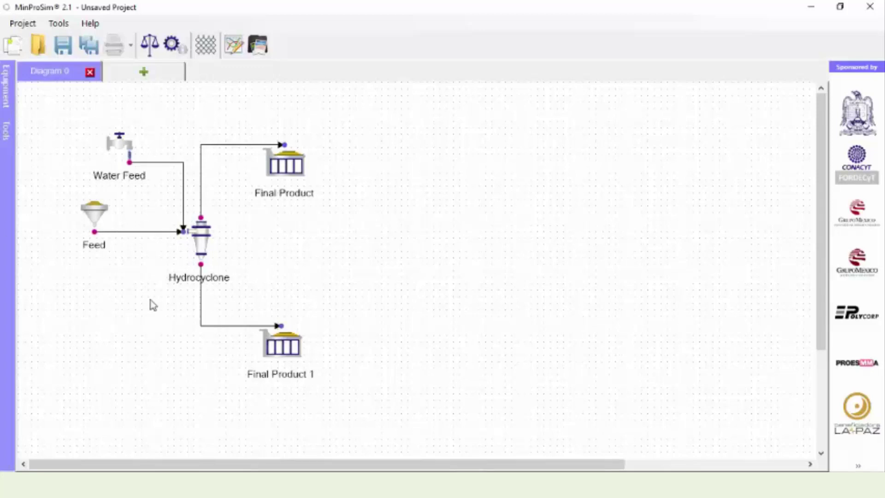
double_click(98, 216)
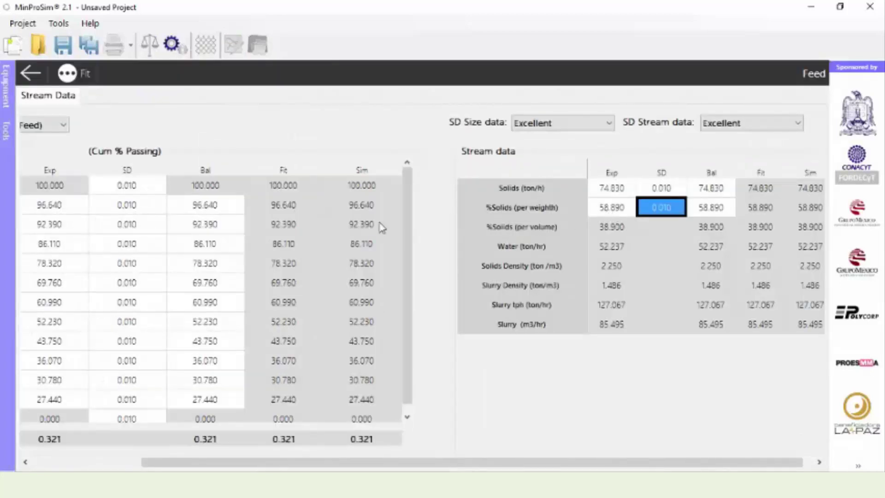
left_click(31, 73)
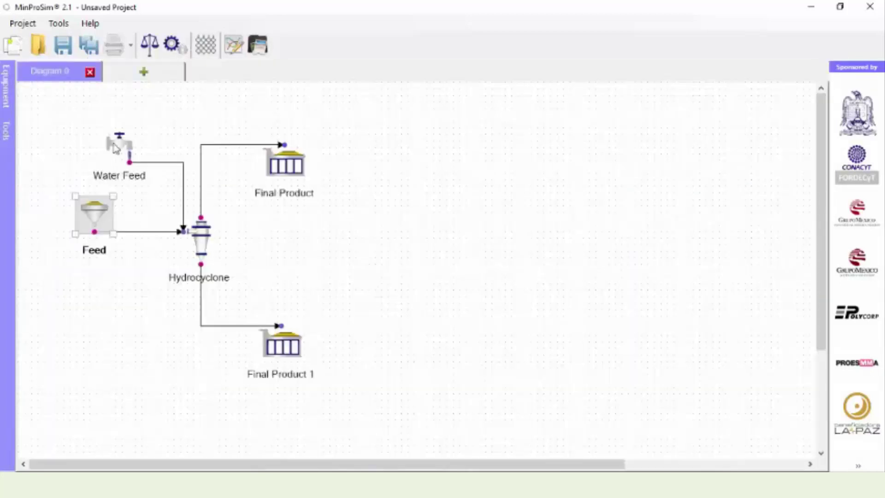
Step: Examine the Water Feed's Water Flow data and its simulated water addition model data
left_click(121, 145)
double_click(121, 145)
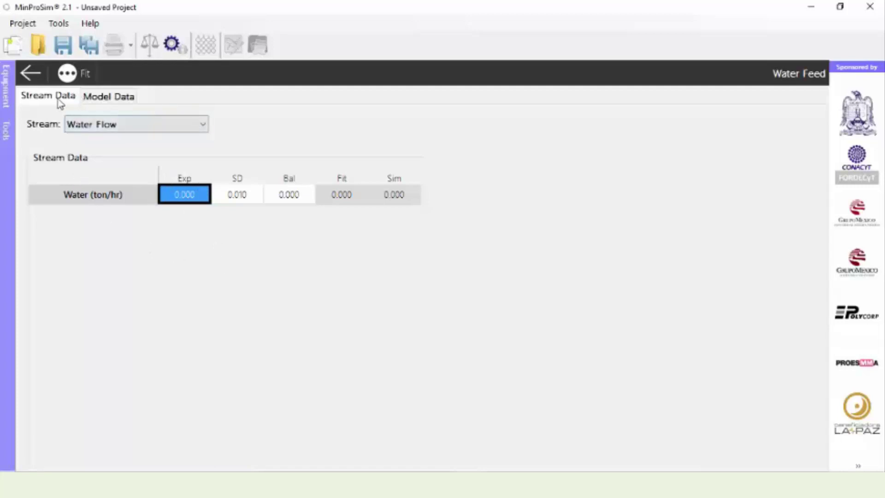
left_click(110, 99)
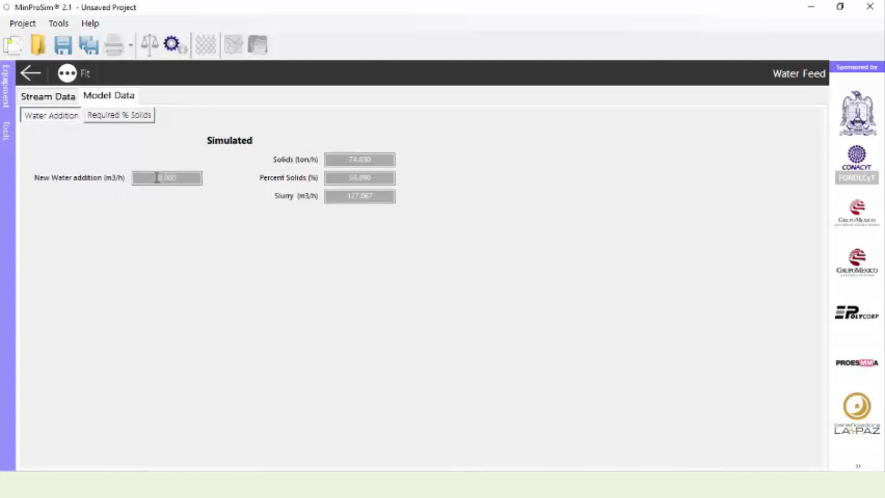
left_click(64, 99)
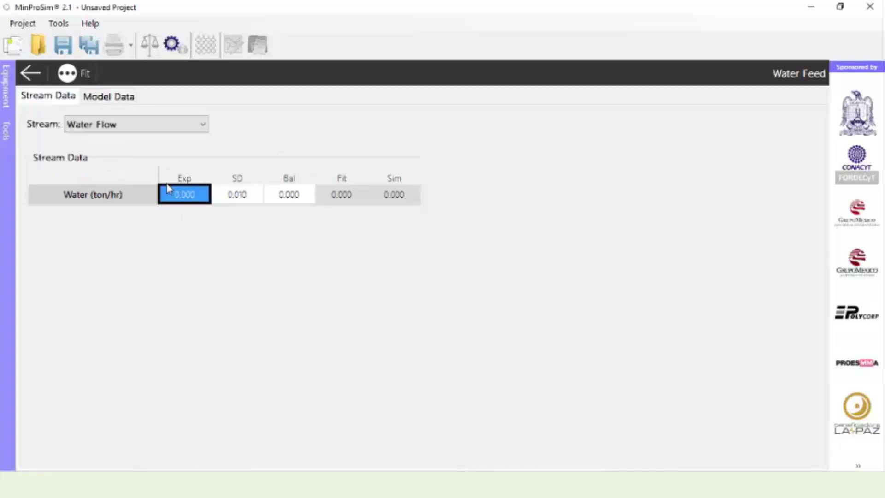
Step: Set the Water Feed's experimental water flow to 1 ton/hr and simulate the circuit
left_click(51, 99)
type("1")
key("Return")
left_click(112, 96)
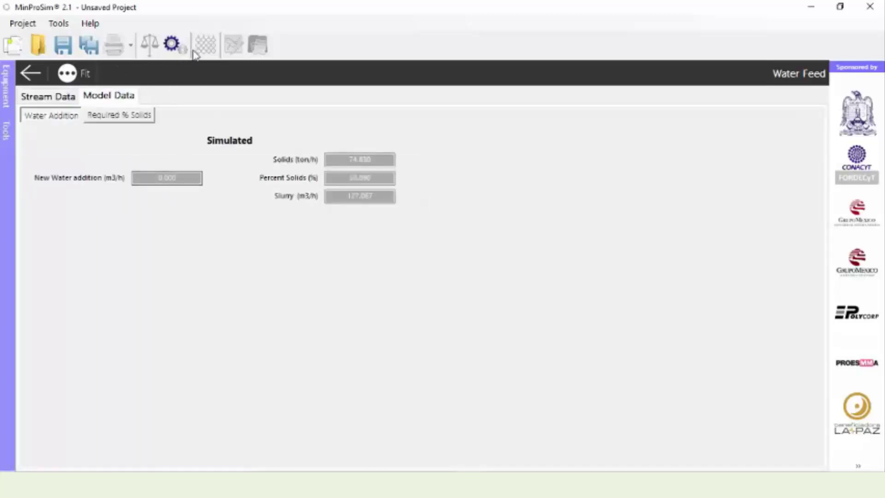
left_click(180, 46)
left_click(496, 302)
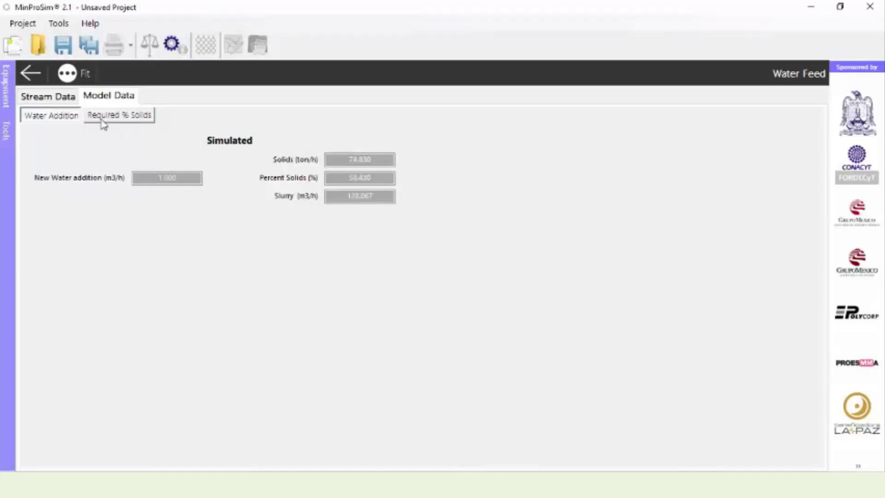
Step: Simulate the circuit for a required percent solids of 50 %, check the Water Feed's flow and return to the flowsheet
left_click(123, 121)
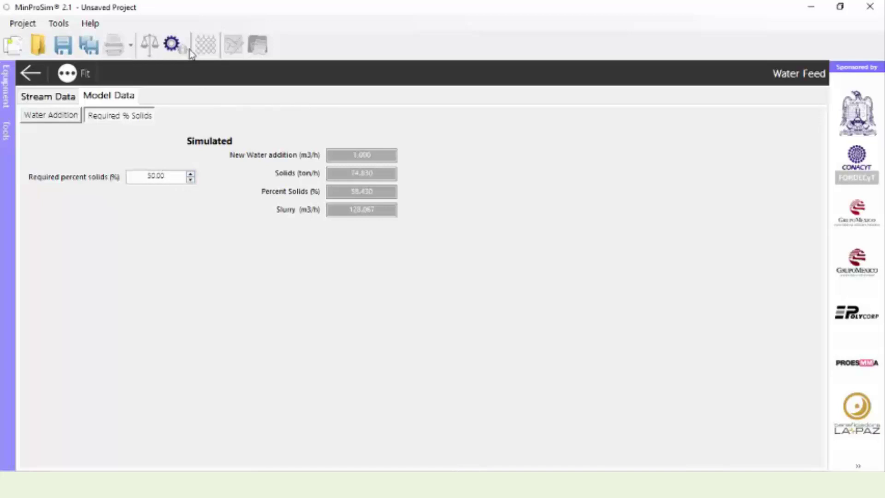
left_click(172, 43)
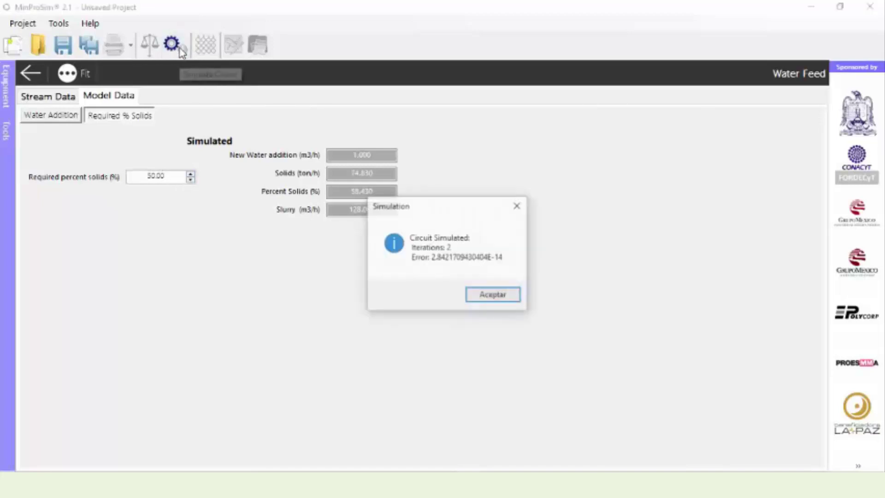
left_click(491, 296)
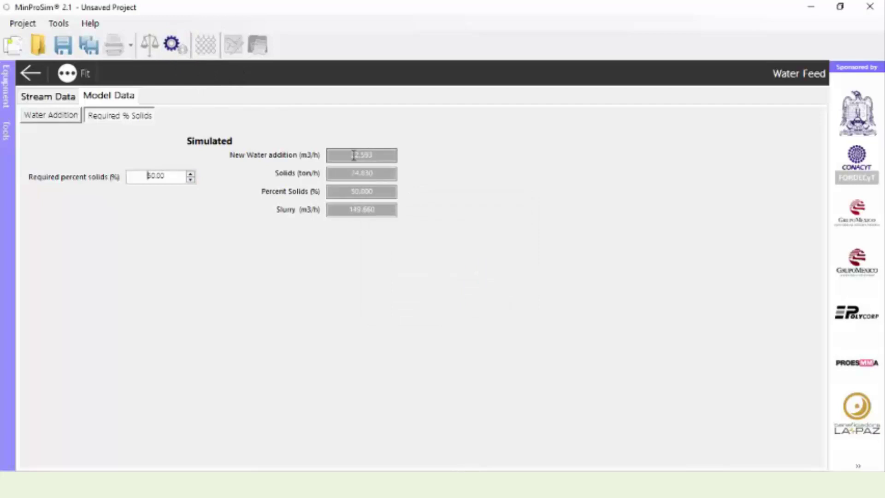
left_click(38, 99)
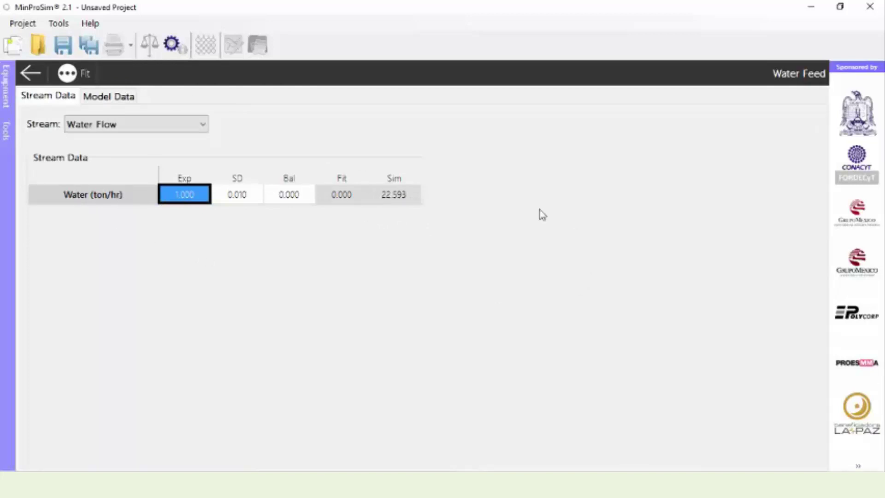
left_click(31, 73)
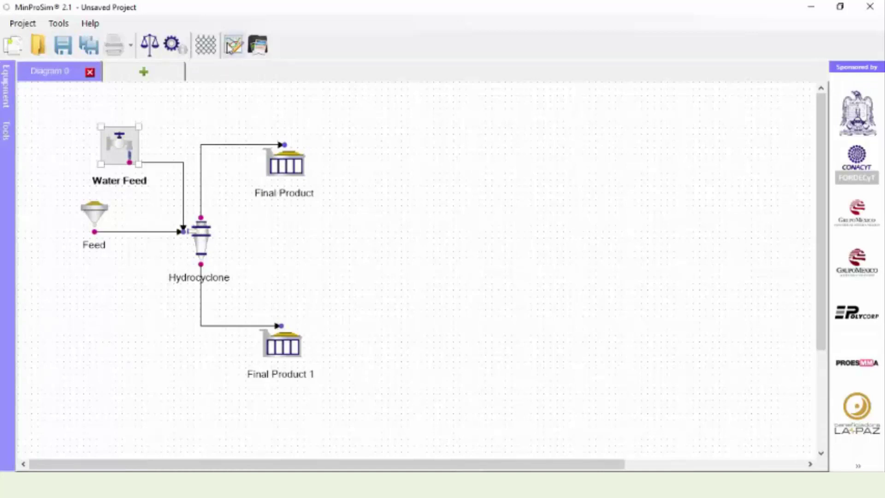
Step: Graph the Hydrocyclone's fitted and simulated Overflow (Fines) curves on a logarithmic X axis
left_click(233, 45)
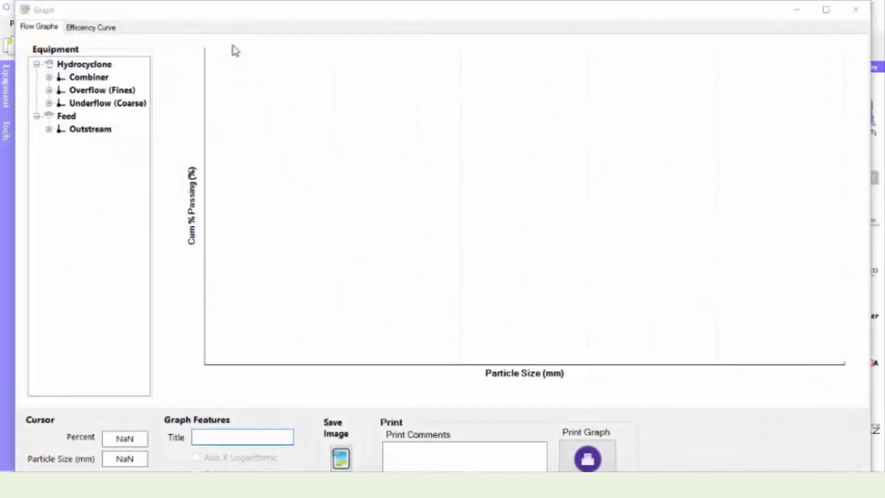
left_click(49, 91)
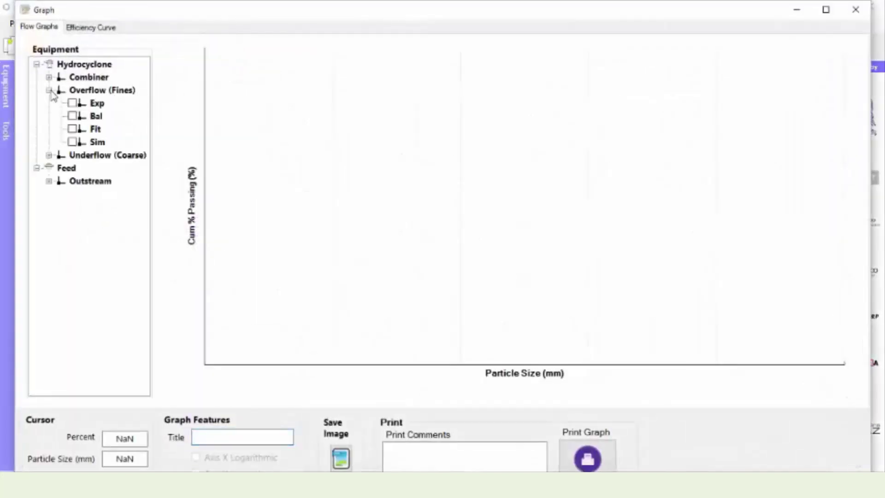
left_click(72, 129)
left_click(72, 142)
left_click(196, 457)
Step: Add the fitted and simulated Underflow (Coarse) curves to the plot, and close the graph after comparing
left_click(49, 155)
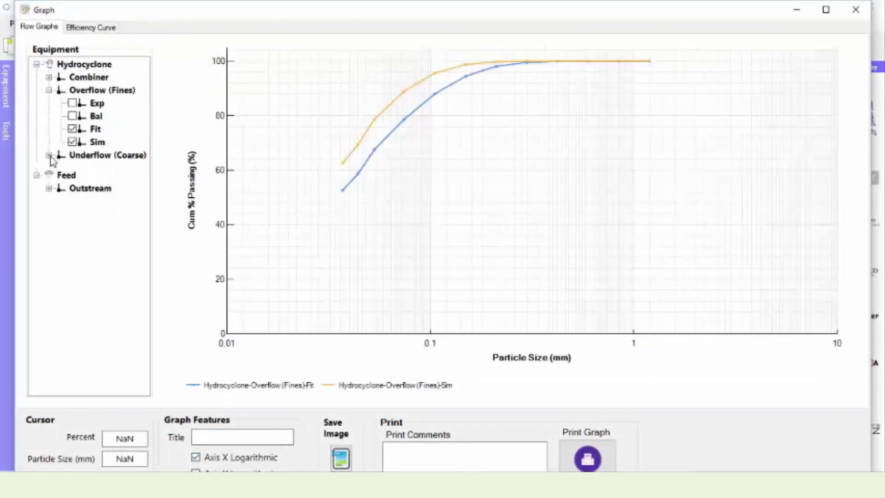
left_click(72, 193)
left_click(73, 207)
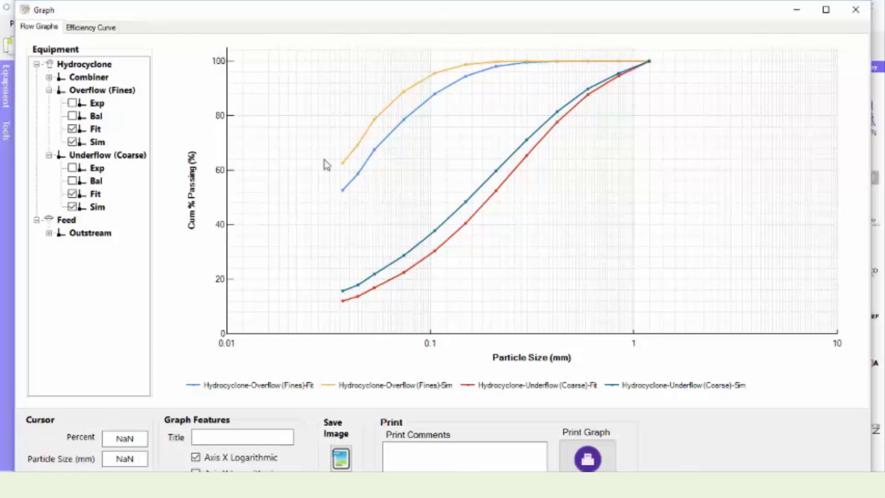
left_click(855, 10)
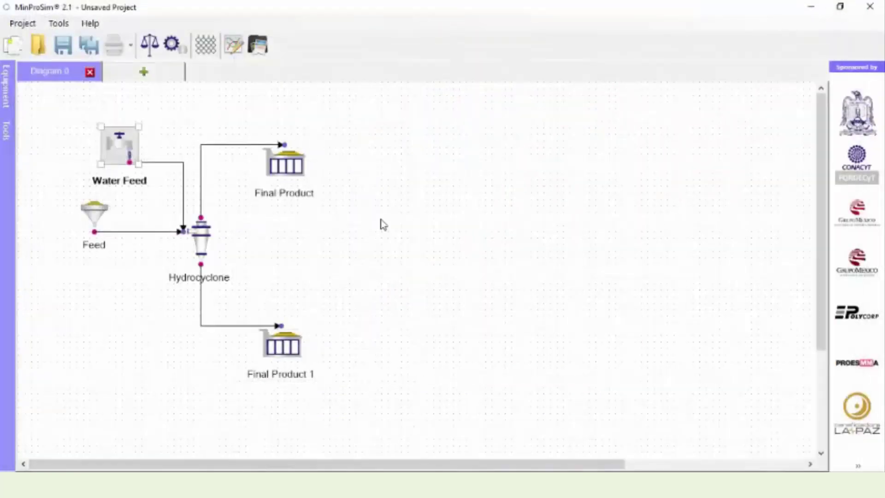
Step: Examine the Hydrocyclone's Overflow (Fine) and Underflow (Coarse) stream data, comparing fitted and simulated solids and percent solids
double_click(207, 244)
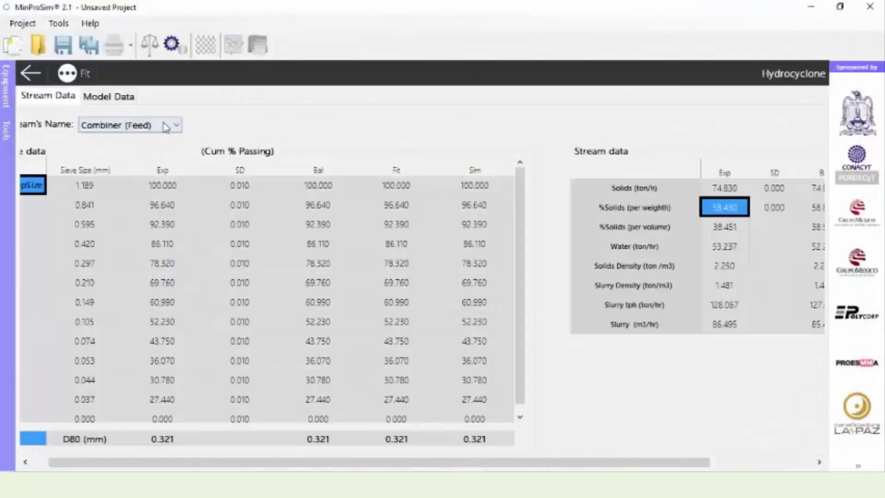
left_click(166, 124)
left_click(116, 152)
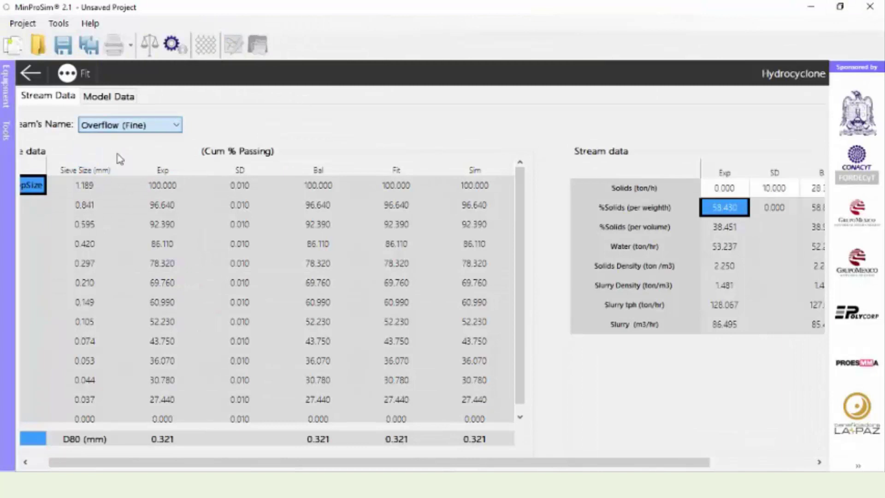
left_click_drag(266, 463, 370, 462)
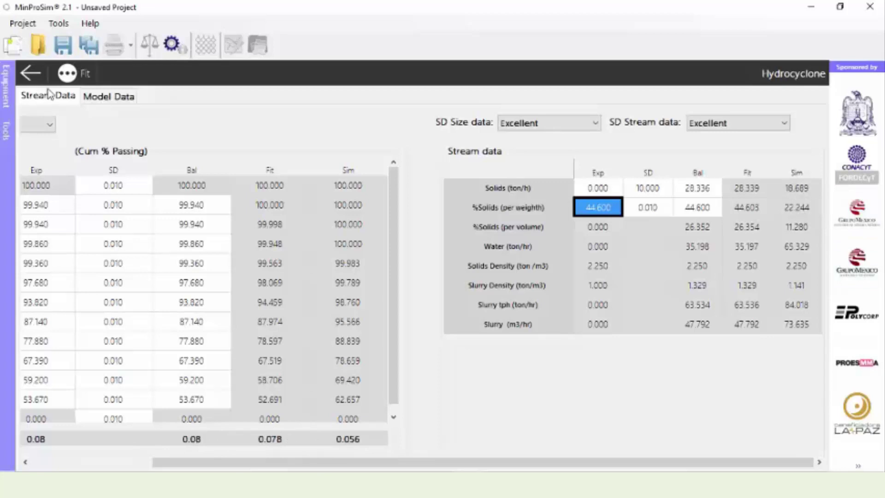
left_click(39, 124)
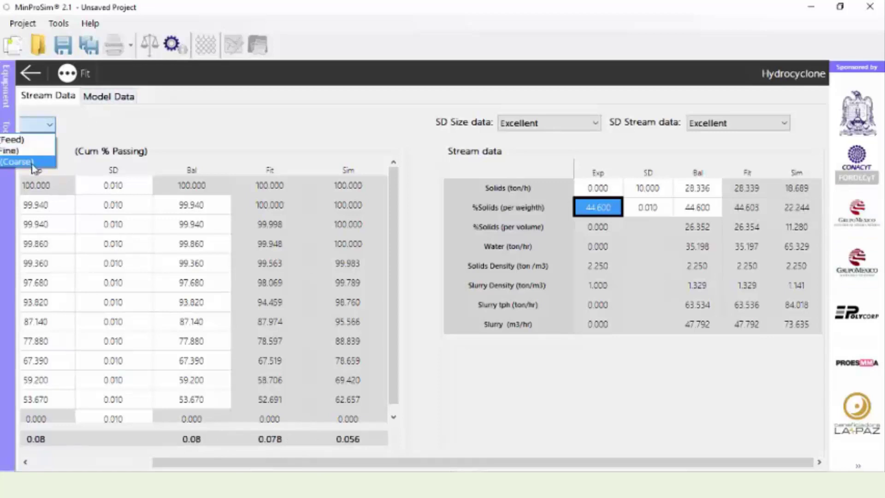
left_click(32, 162)
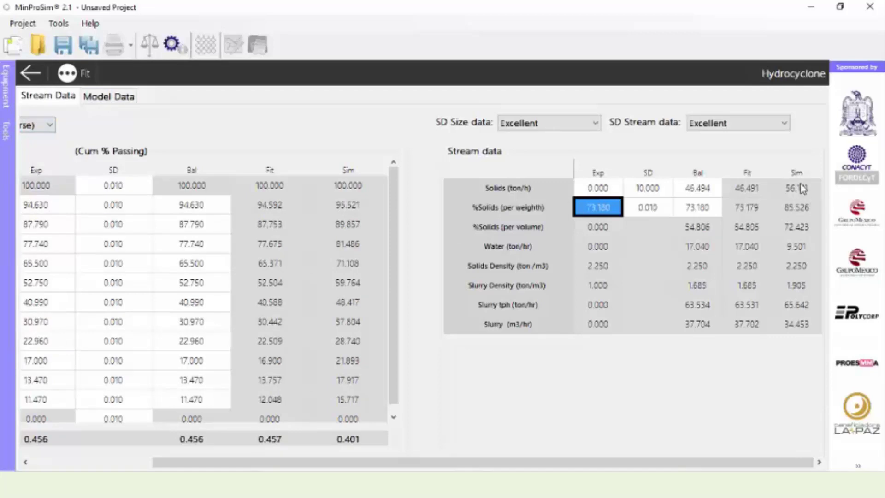
left_click(791, 208)
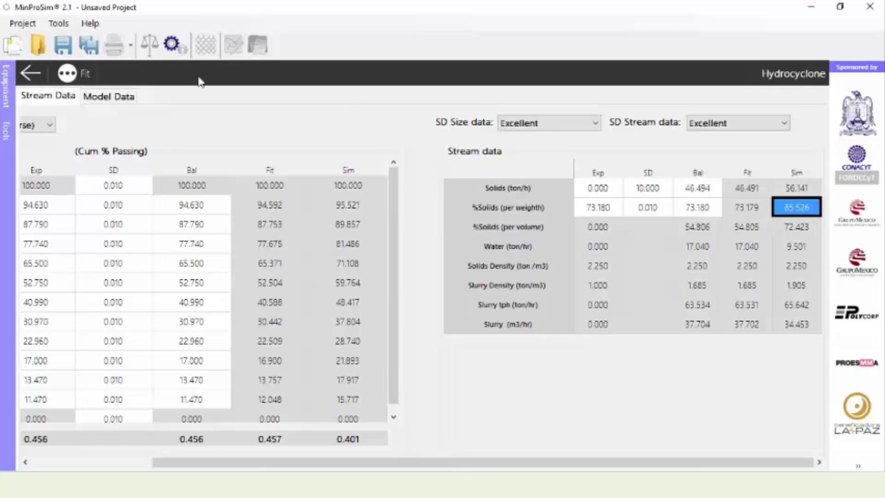
Step: Compare the Hydrocyclone's original and simulated pressures in its model data, and return to the flowsheet
left_click(108, 96)
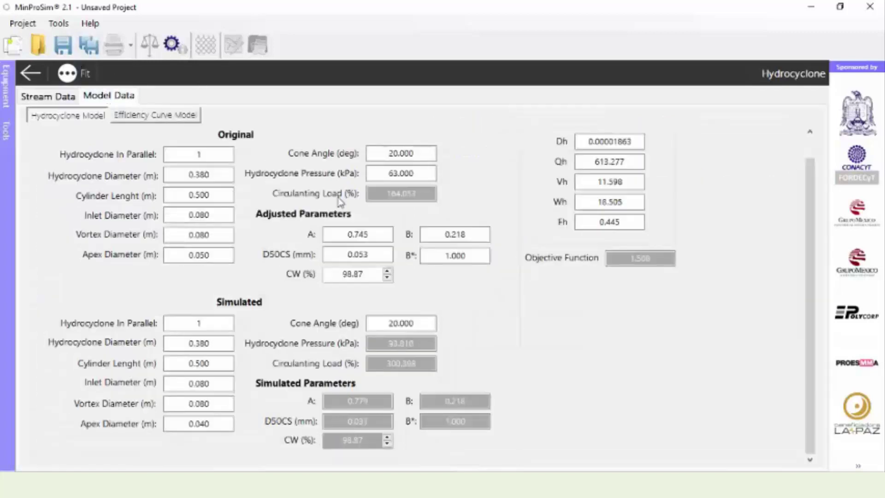
left_click_drag(414, 345, 378, 347)
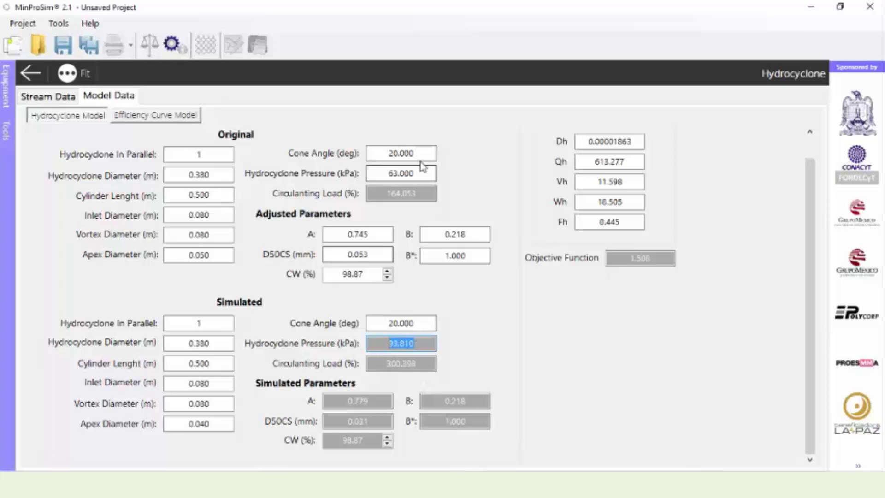
left_click_drag(388, 173, 418, 173)
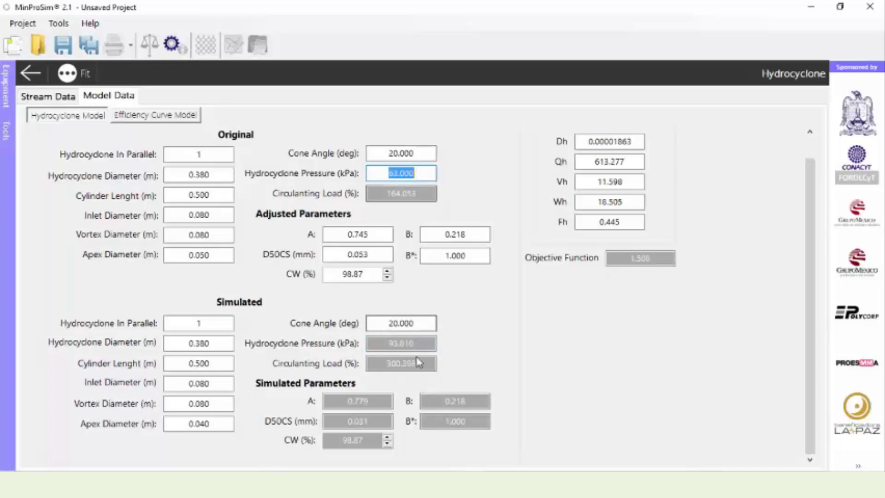
left_click(417, 342)
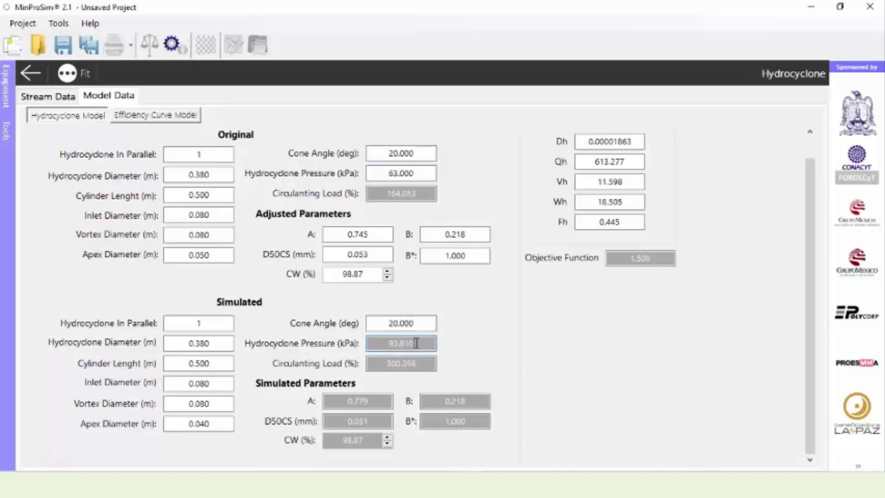
left_click_drag(382, 343, 431, 341)
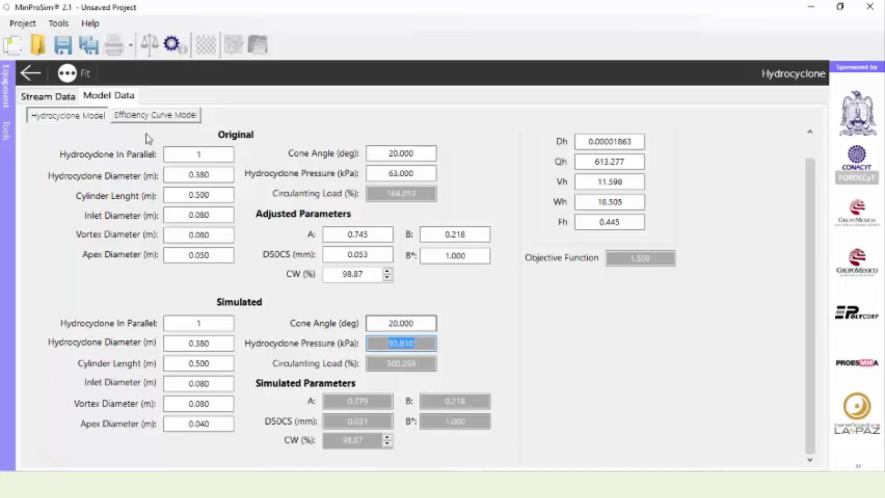
left_click(30, 73)
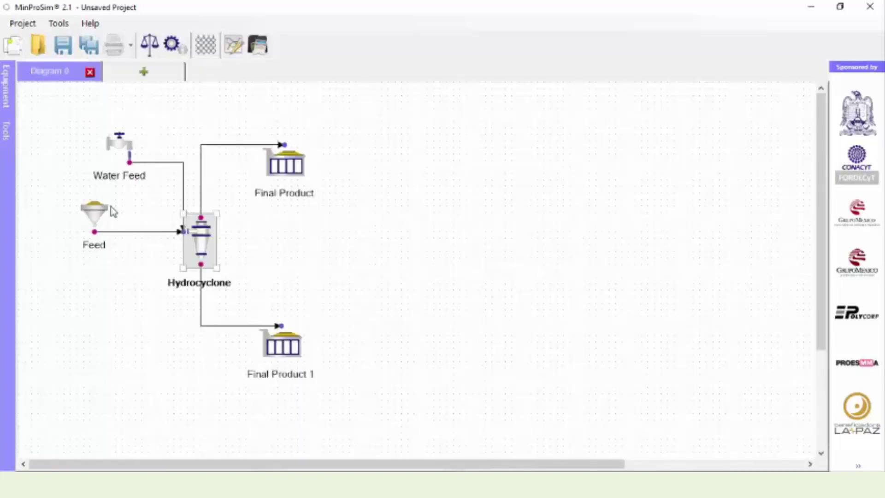
Step: Set the Hydrocyclone's simulated Apex Diameter to 0.05 m and simulate the circuit
double_click(201, 242)
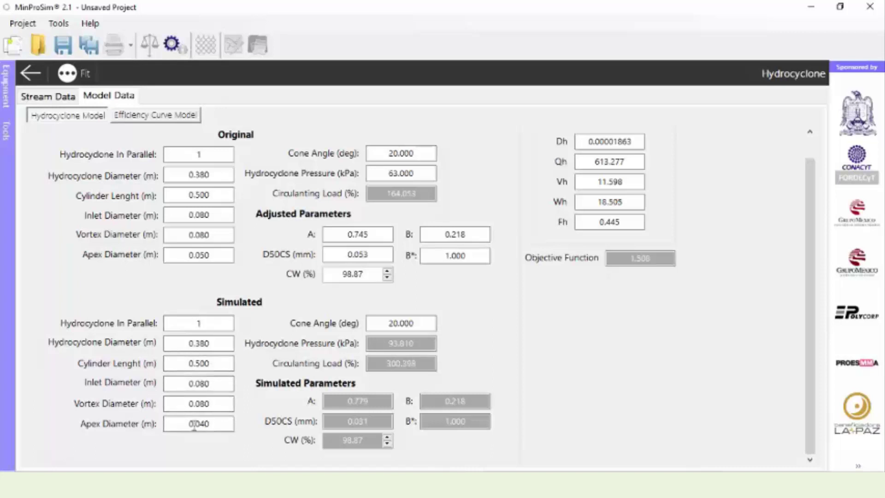
left_click(209, 423)
key("BackSpace")
key("BackSpace")
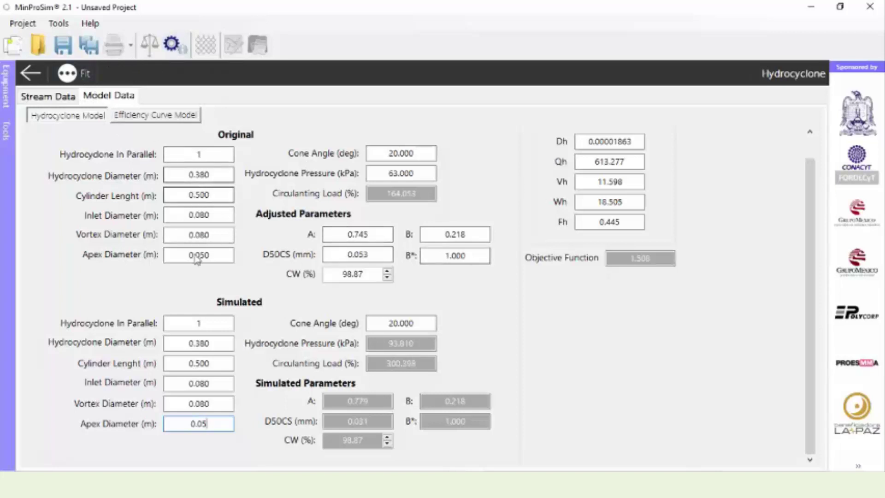
left_click(172, 44)
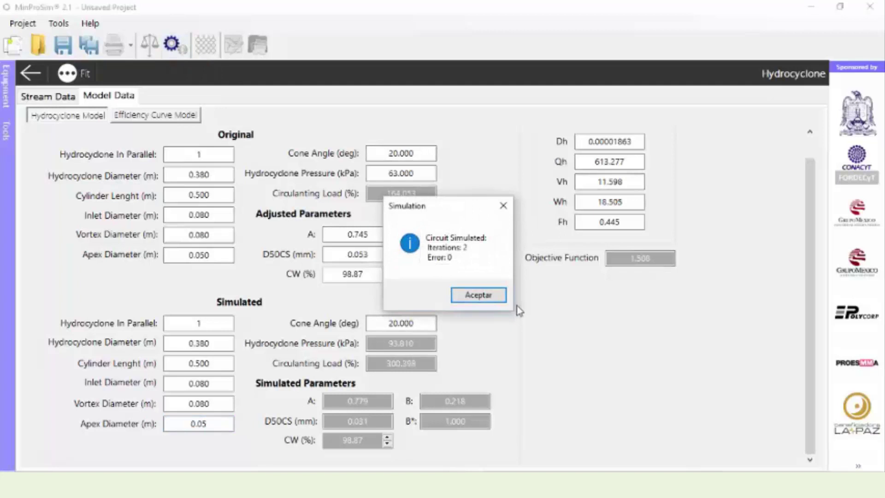
left_click(492, 296)
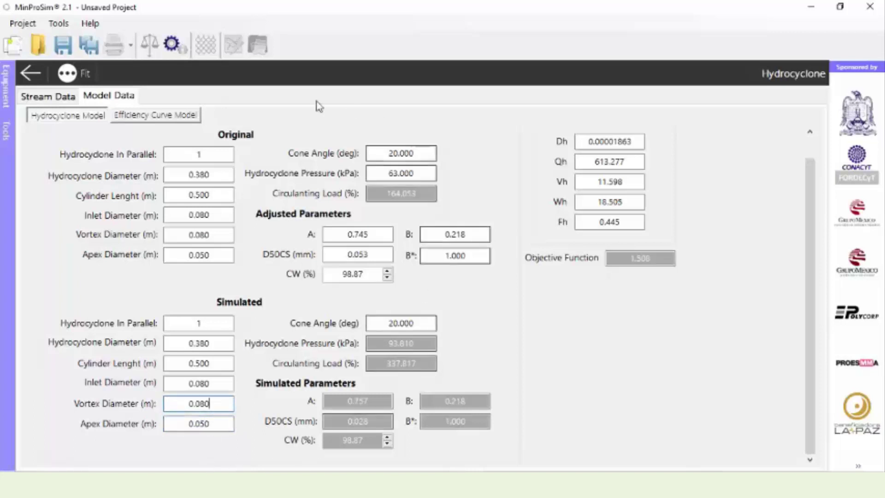
Step: Check the Hydrocyclone's Underflow (Coarse) stream data, including the simulated percent solids and size distribution
left_click(50, 96)
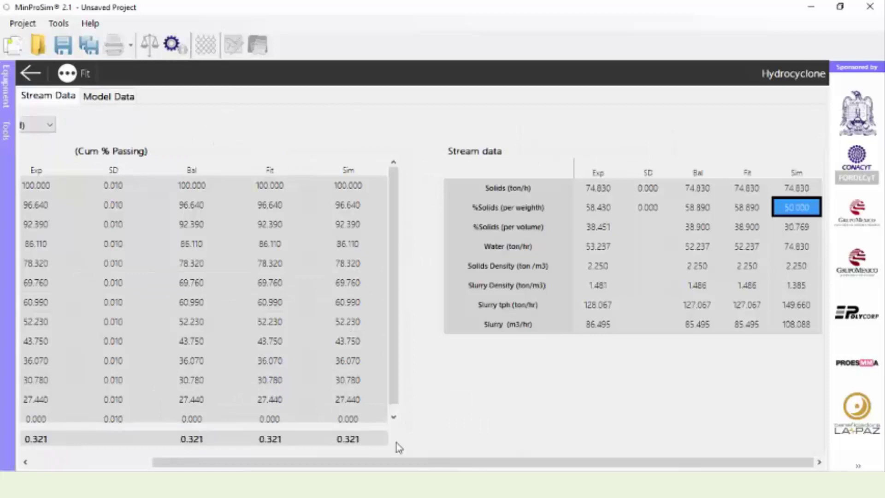
left_click(52, 125)
left_click(44, 159)
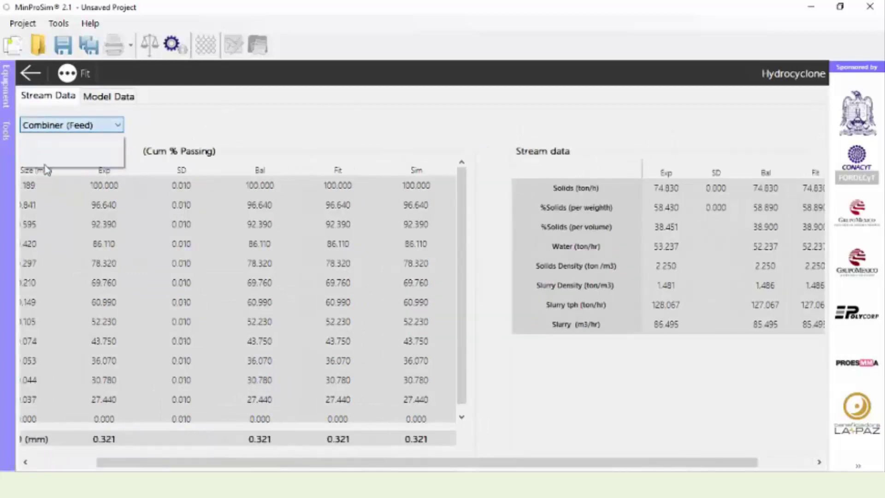
left_click_drag(385, 465, 441, 464)
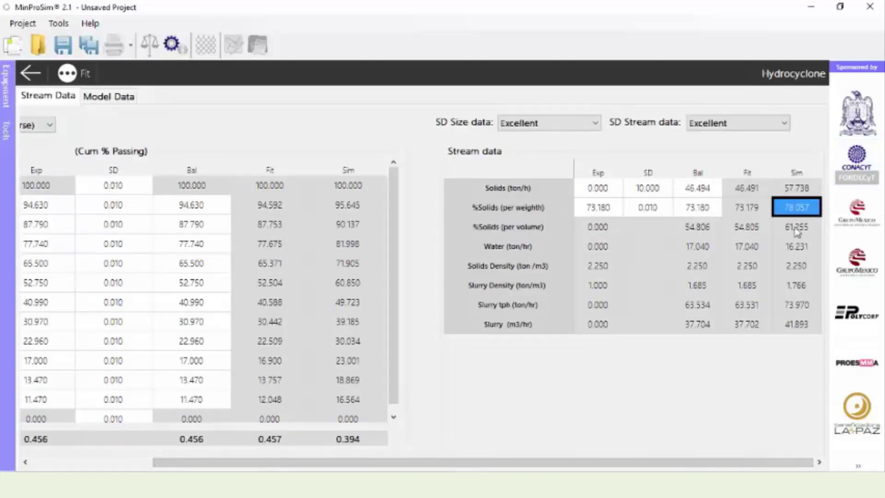
left_click_drag(302, 462, 181, 462)
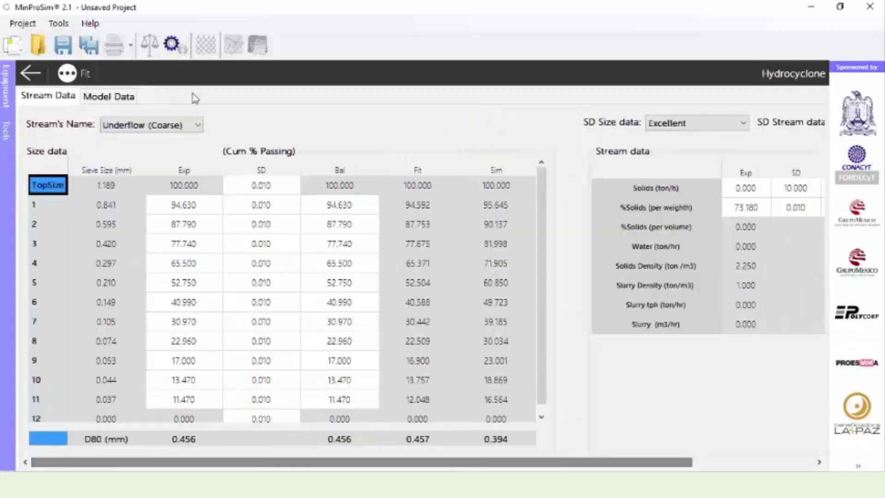
Step: Check the Overflow (Fine) stream's simulated data, and review the Hydrocyclone's simulated model parameters
left_click(197, 124)
left_click(138, 145)
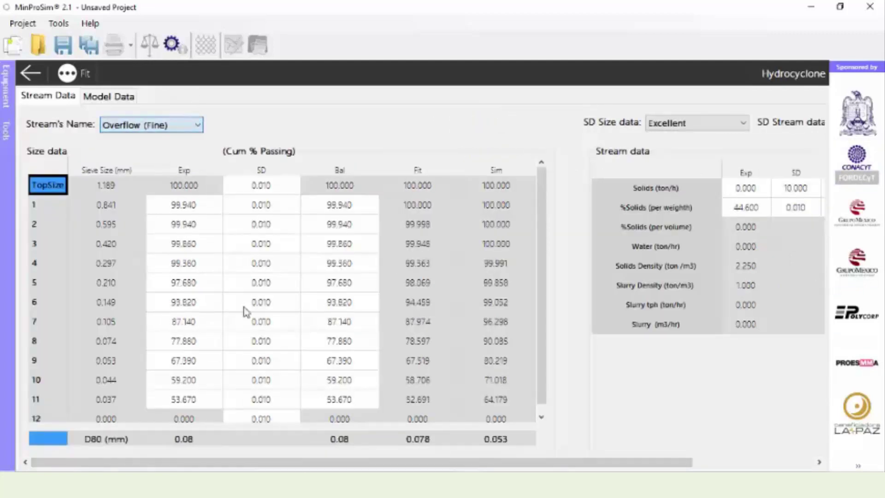
left_click_drag(227, 463, 348, 463)
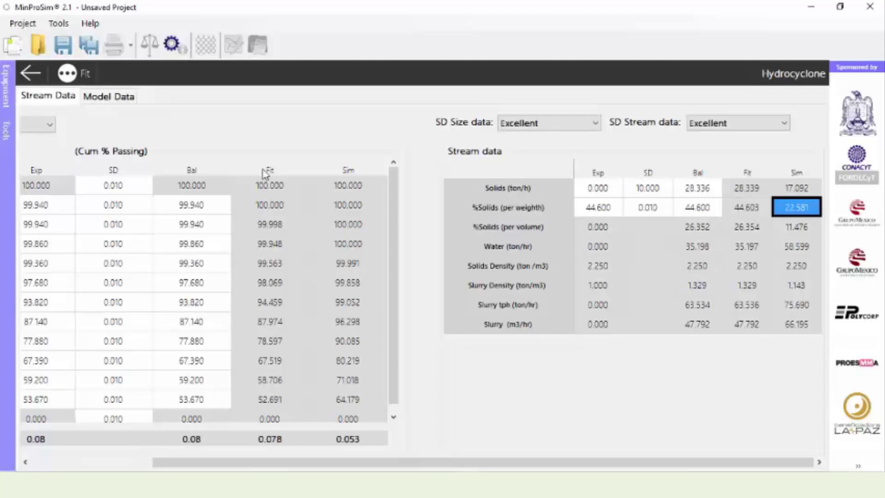
left_click(117, 96)
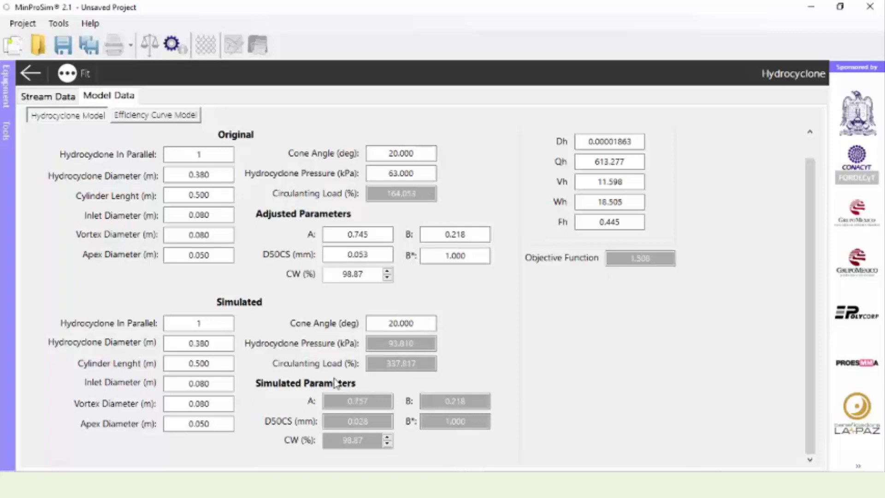
left_click(54, 97)
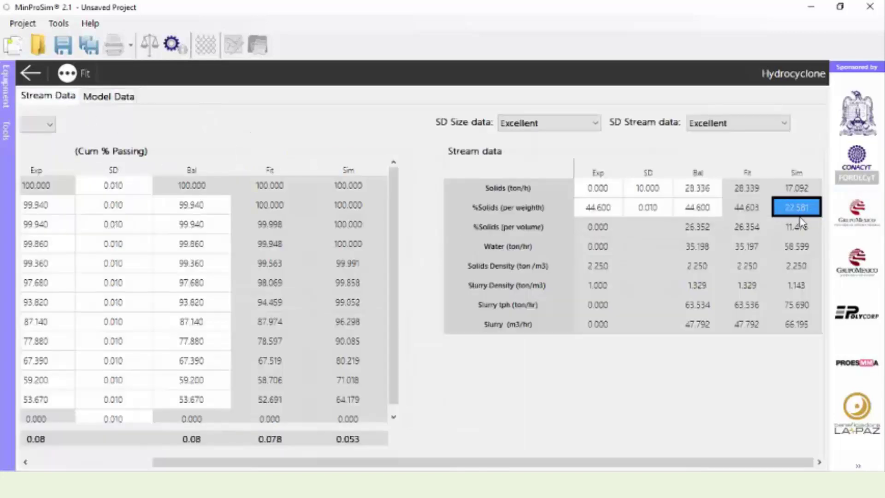